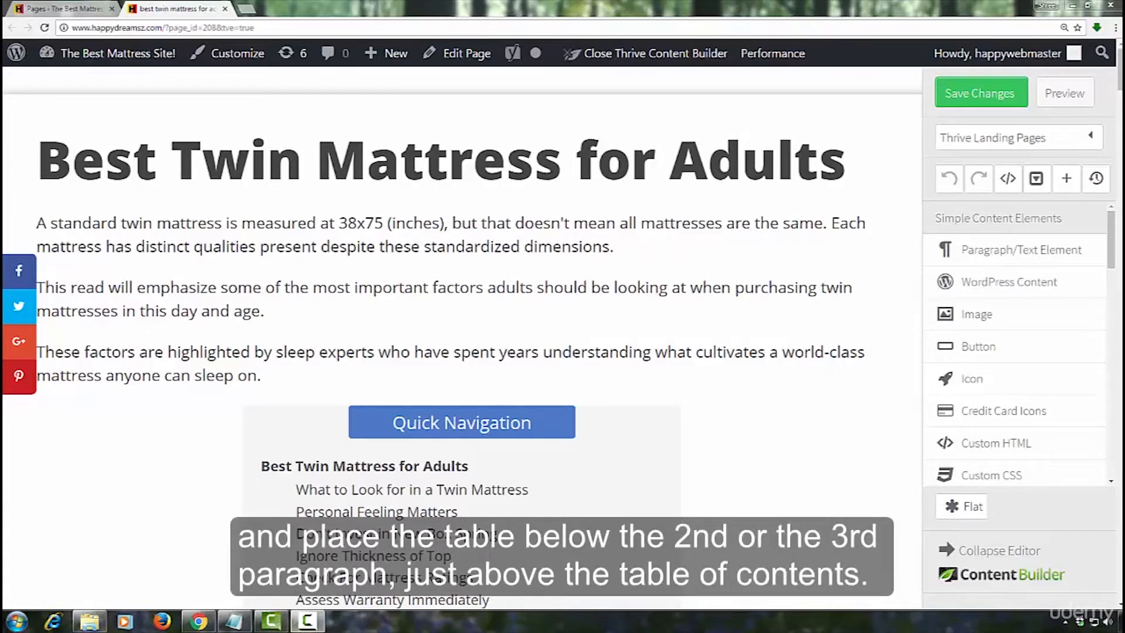
Place a plain Table element between the third paragraph and the Quick Navigation box
scroll(979, 284, down, 5)
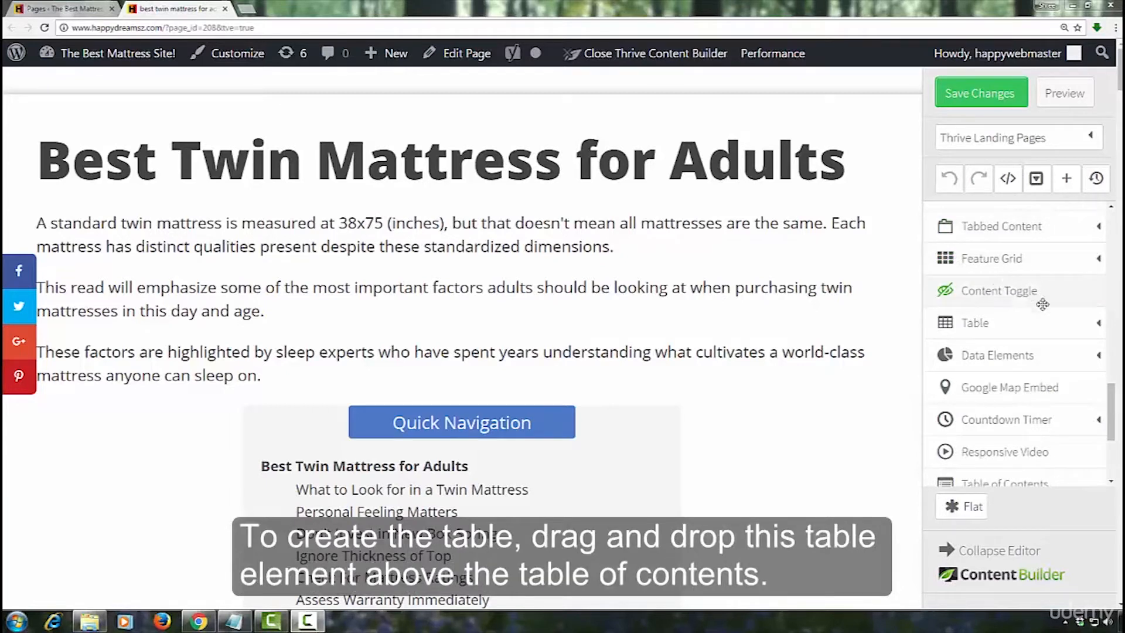
click(1096, 325)
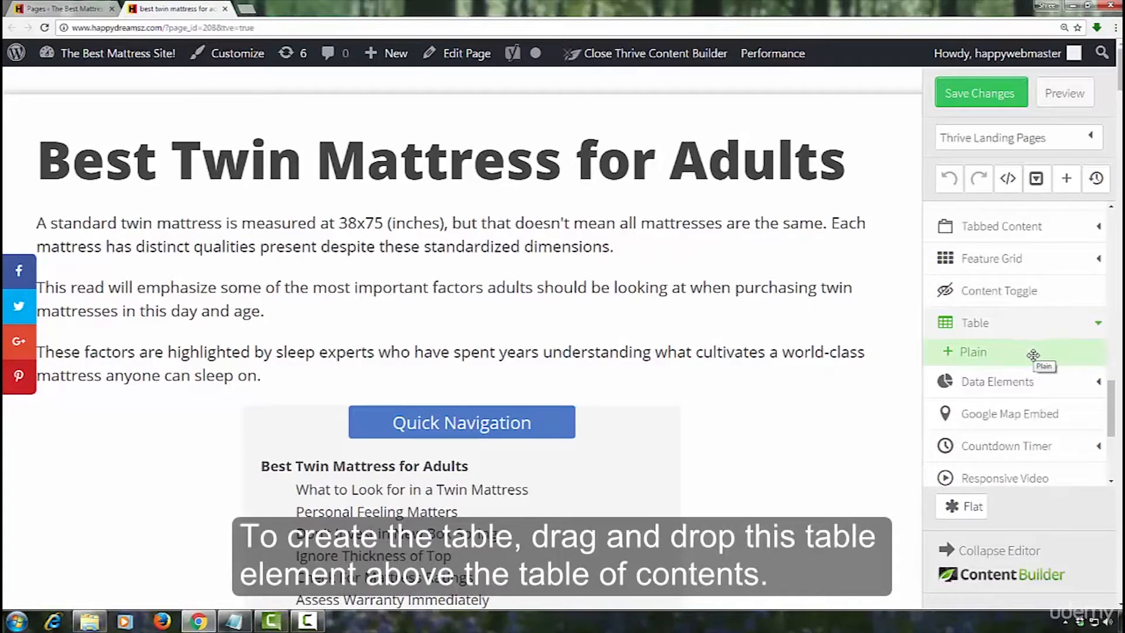
drag(1032, 355, 565, 404)
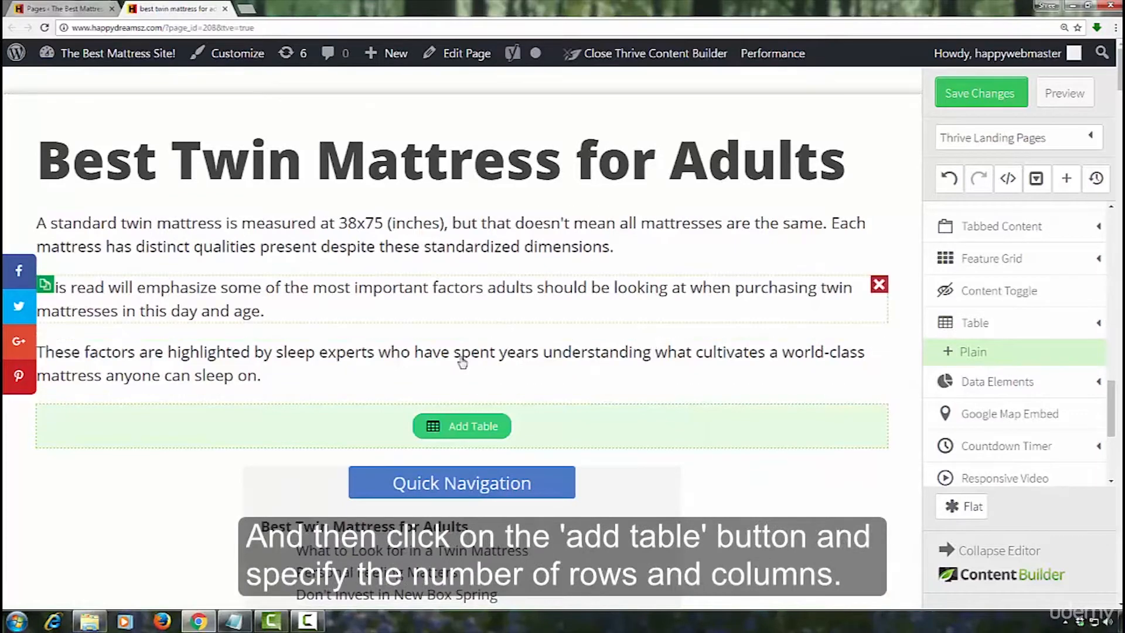
Add a table with 9 rows and 4 columns in the new table element
click(465, 427)
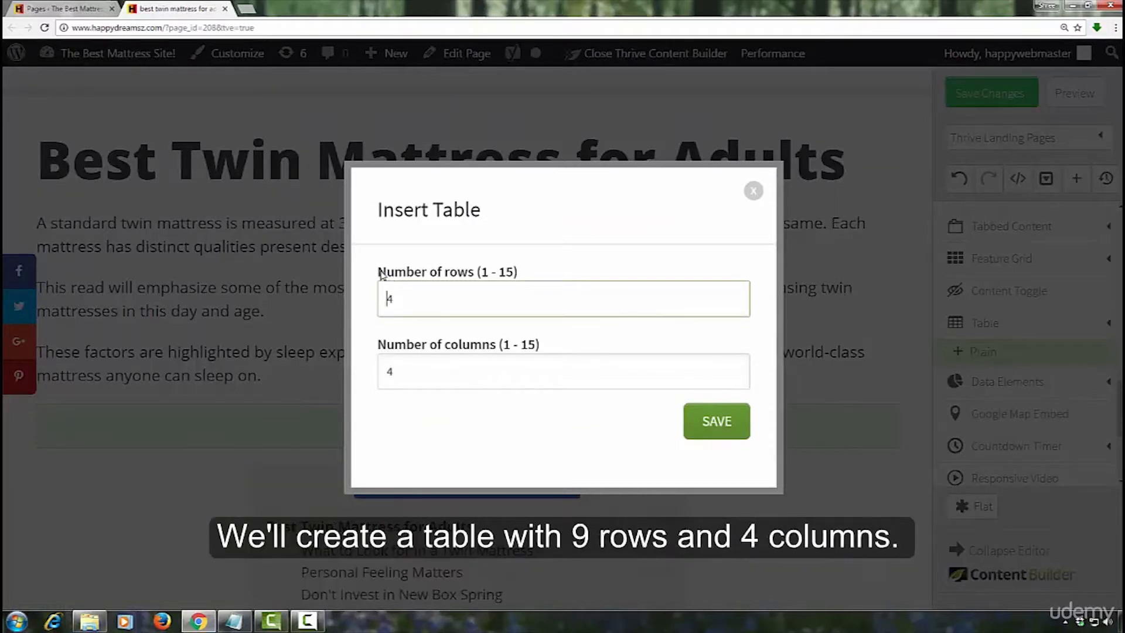
click(393, 299)
double_click(384, 297)
text(9)
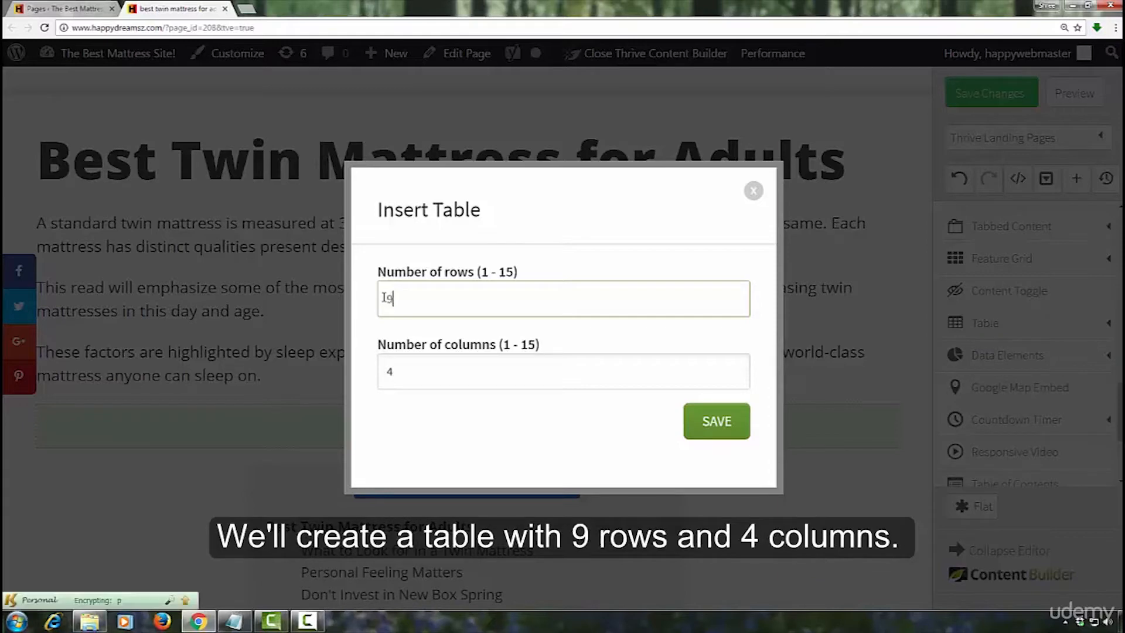
click(728, 422)
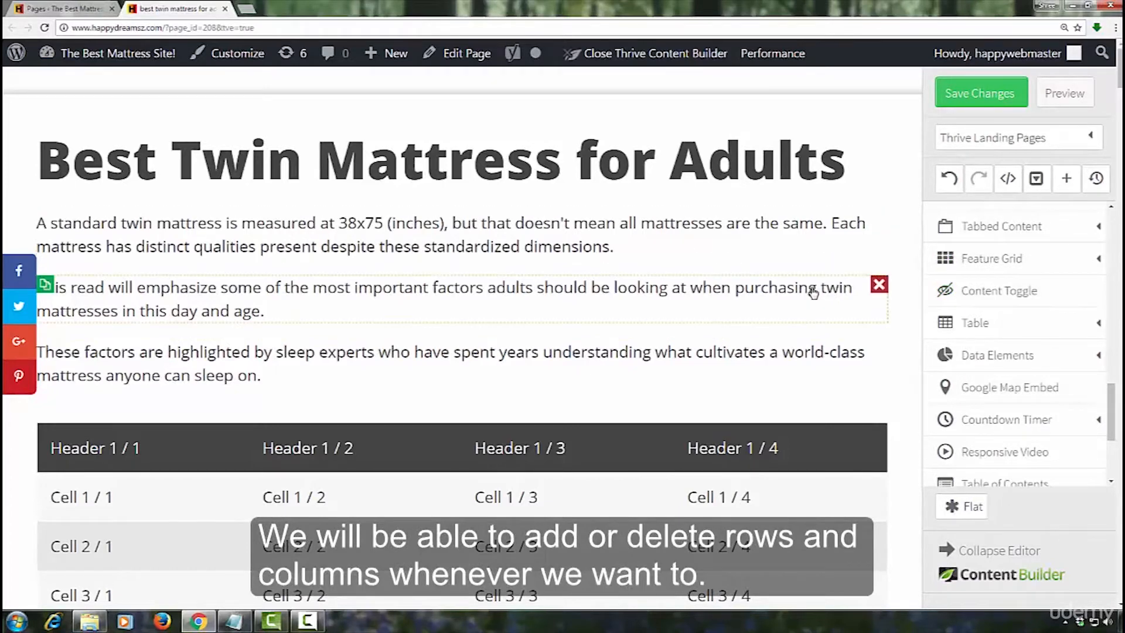
scroll(813, 293, down, 3)
scroll(813, 293, up, 3)
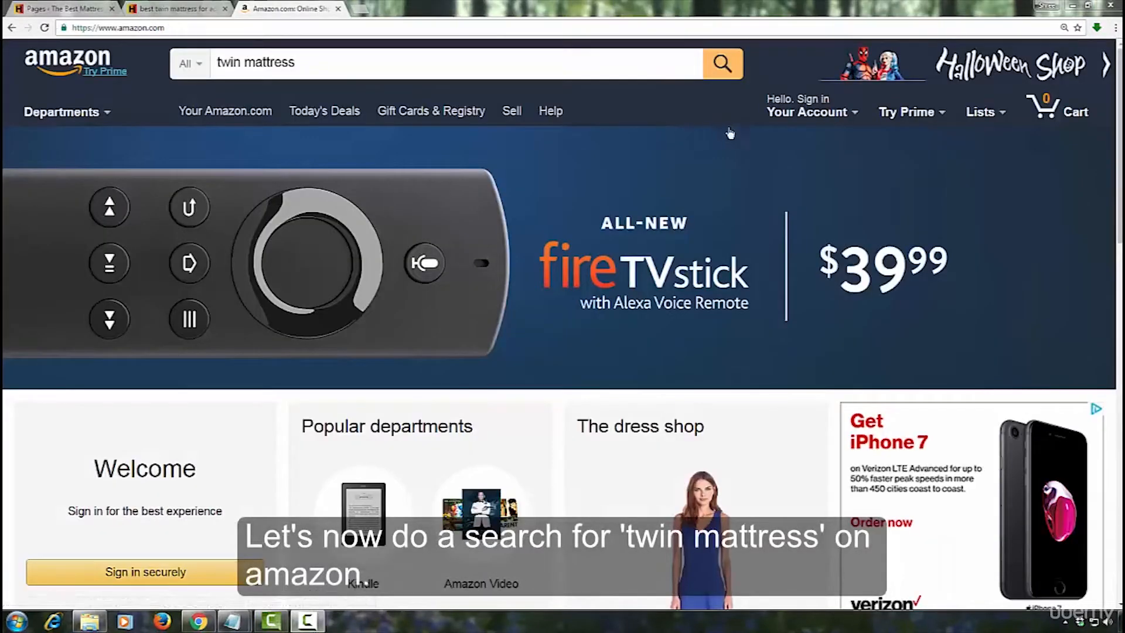
Search Amazon for "twin mattress" and examine the ratings and review counts of the listed mattresses
click(722, 64)
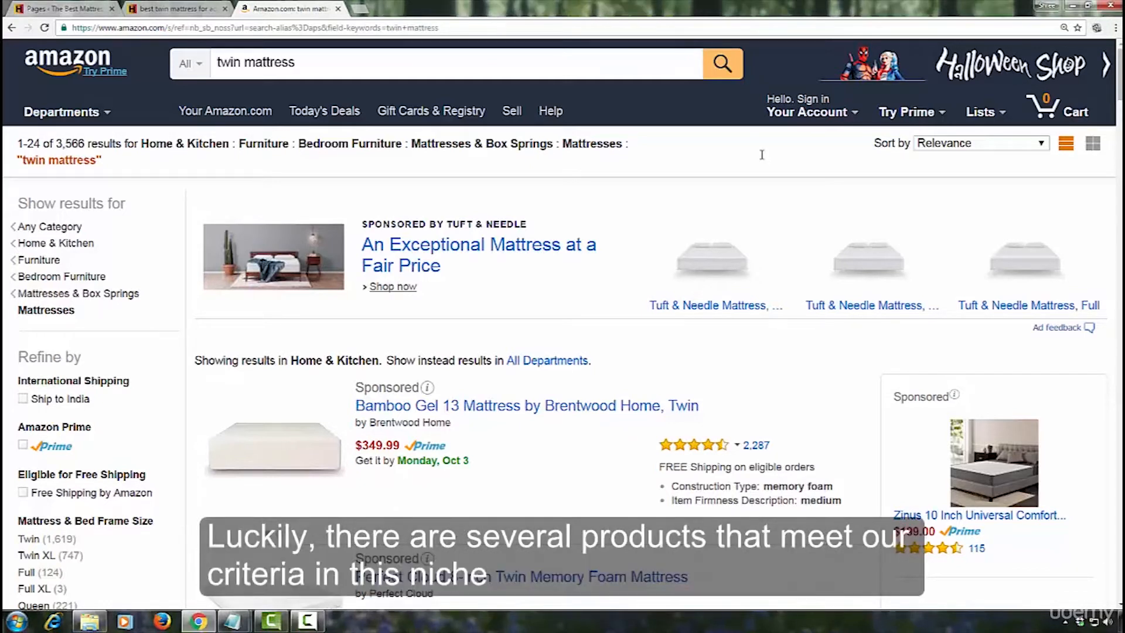
scroll(761, 156, down, 1)
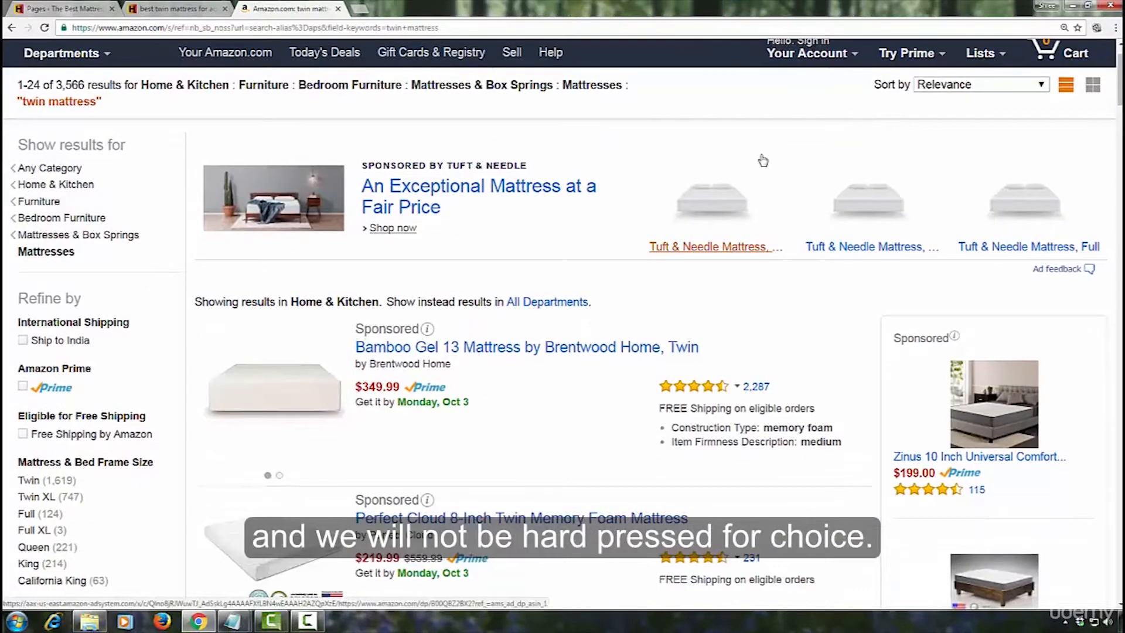
scroll(762, 159, down, 2)
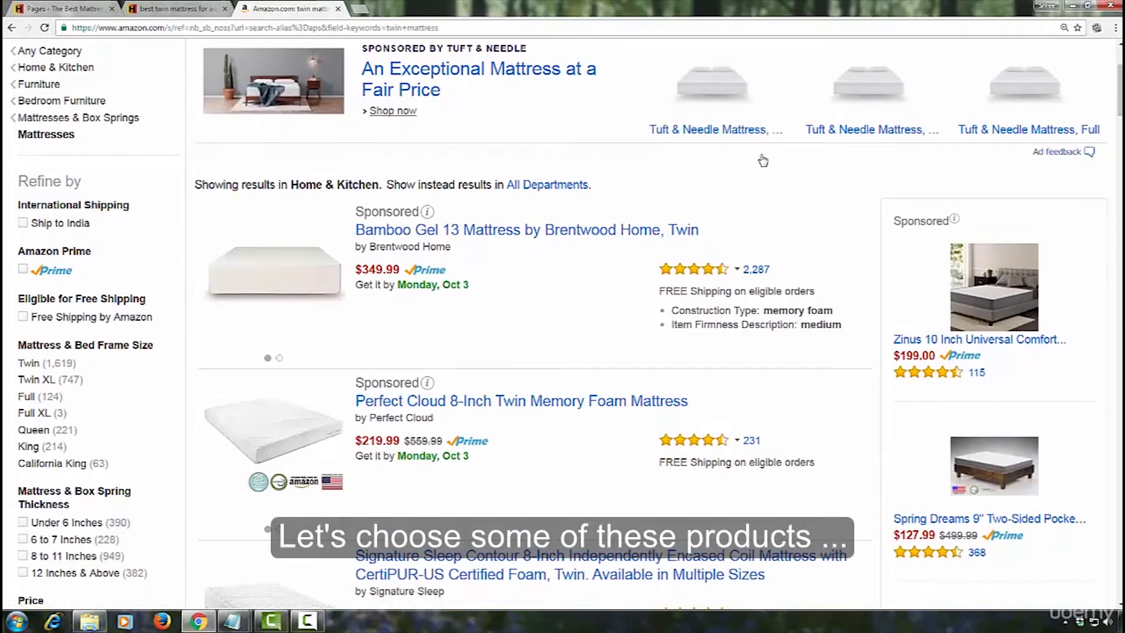
scroll(763, 160, down, 5)
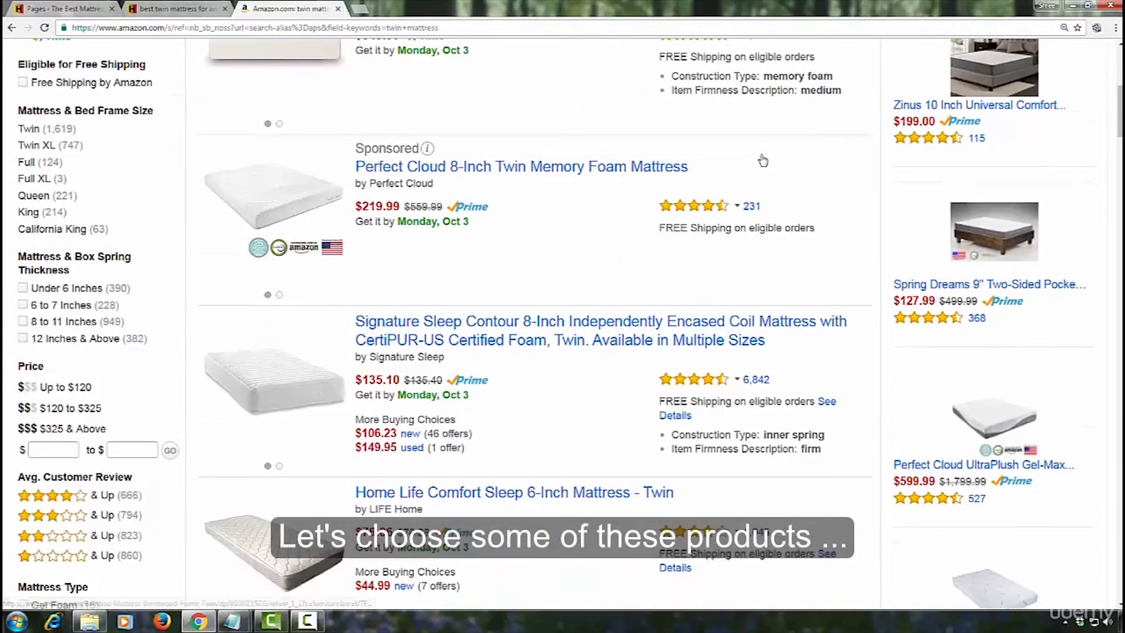
scroll(763, 159, down, 1)
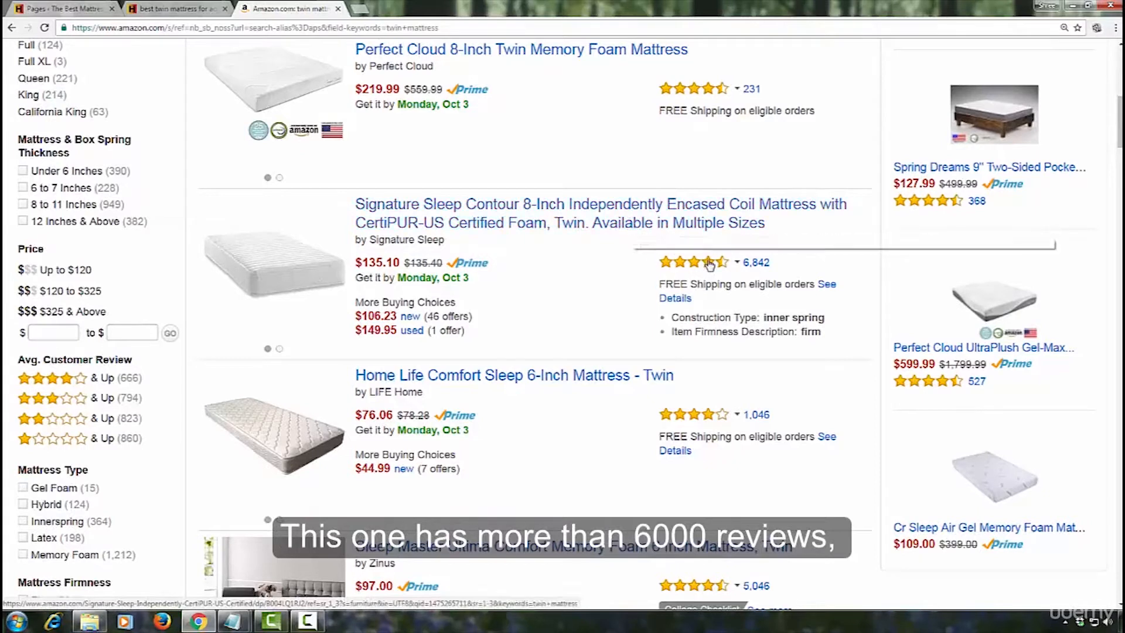
mouse_move(708, 263)
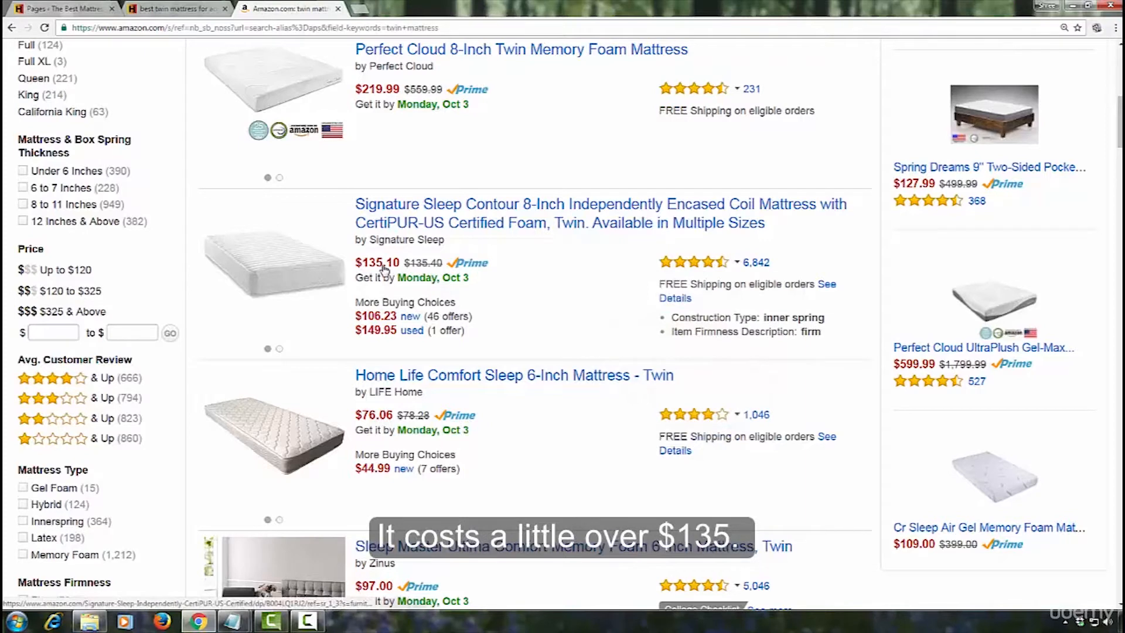
Open the Signature Sleep Contour 8-Inch mattress listing in a new browser tab and show it
right_click(434, 228)
click(463, 231)
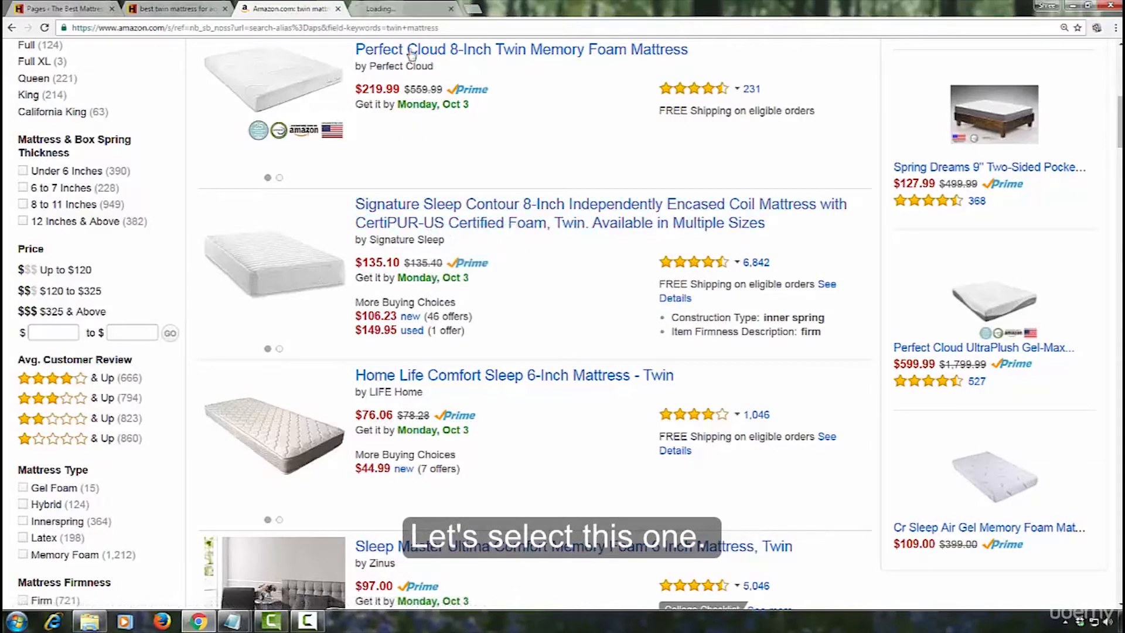
click(398, 8)
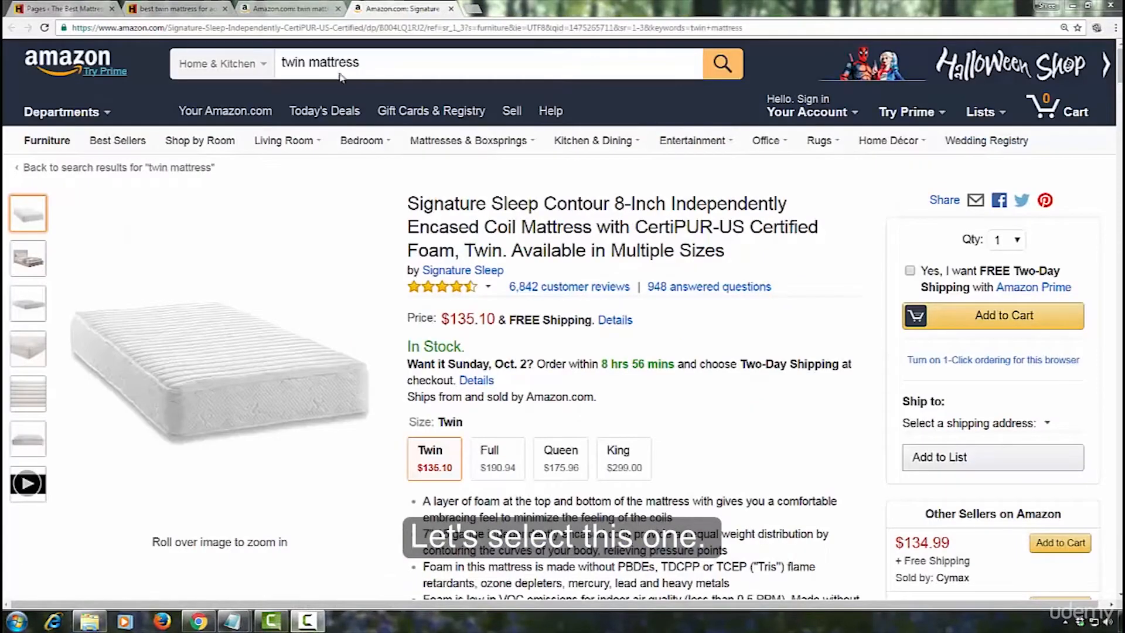
Copy the Signature Sleep product page's URL into the "table" Notepad file and minimize that file
click(322, 29)
right_click(322, 30)
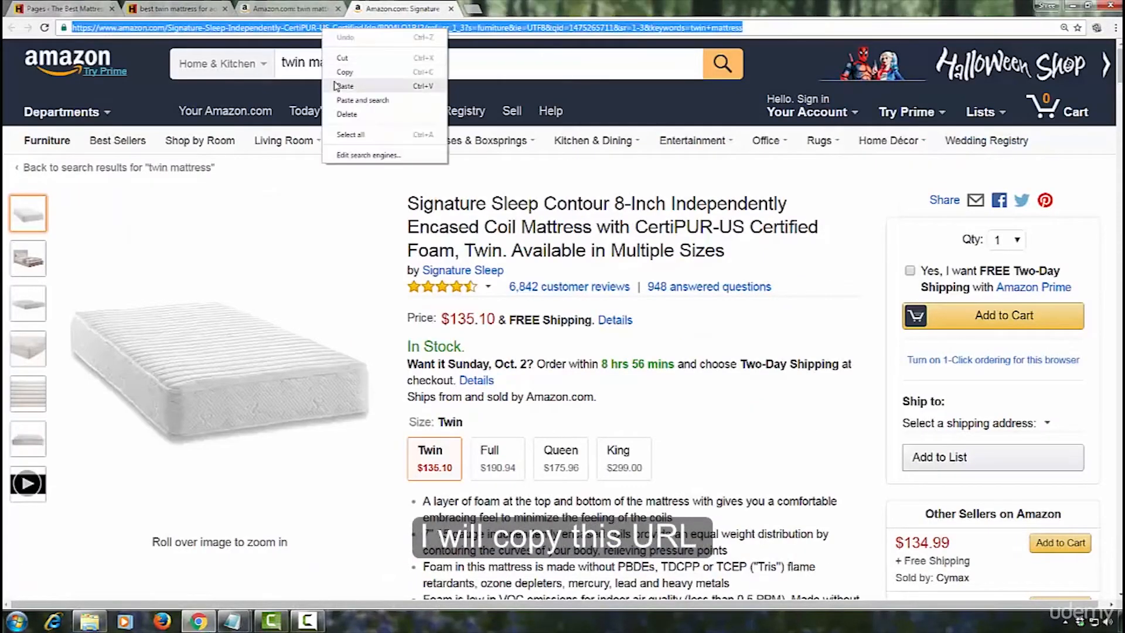
click(339, 78)
mouse_move(234, 622)
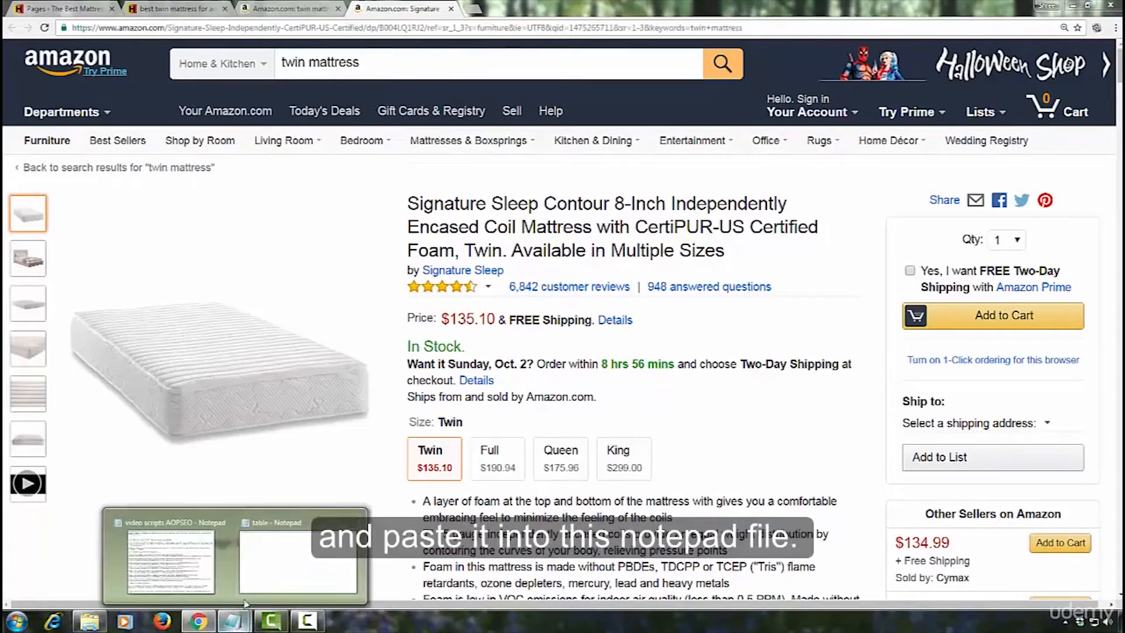
click(258, 543)
right_click(177, 170)
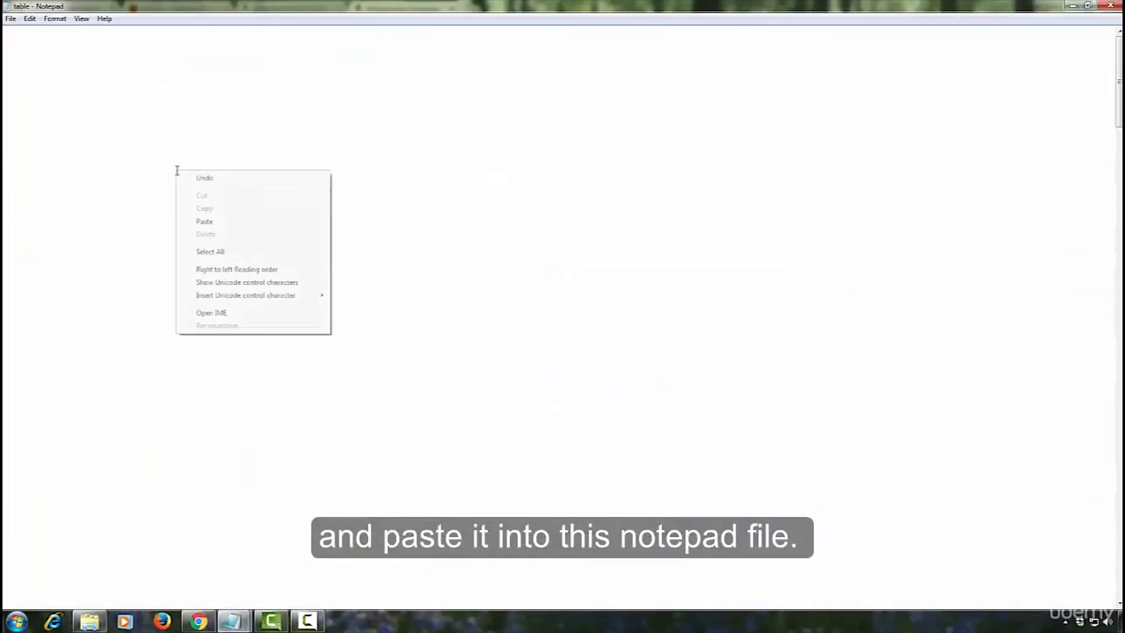
click(202, 222)
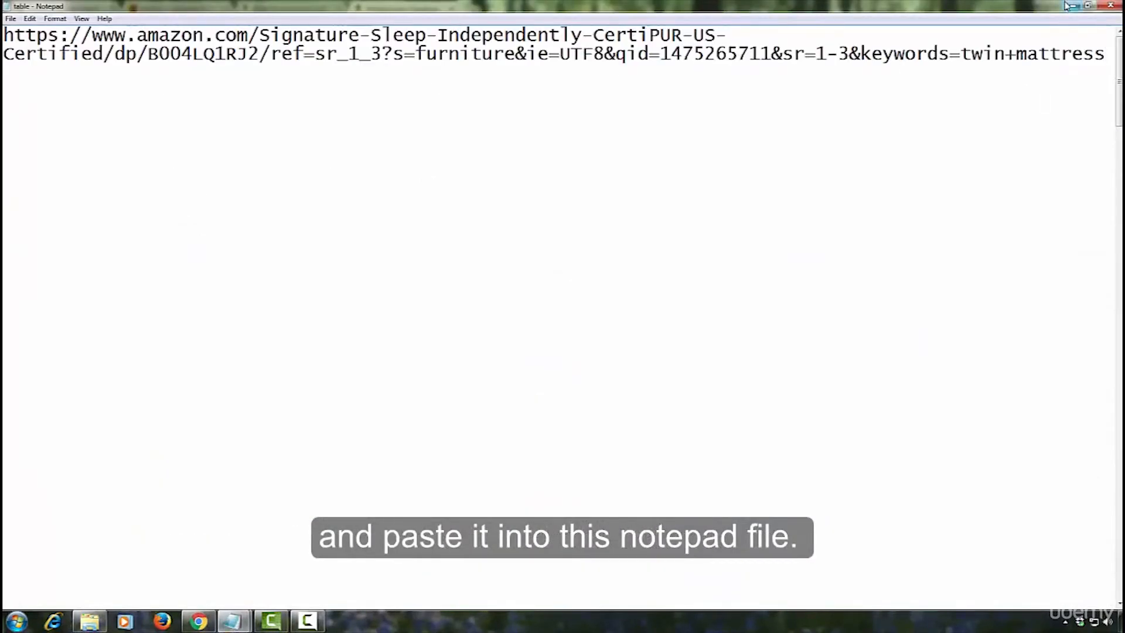
click(1067, 6)
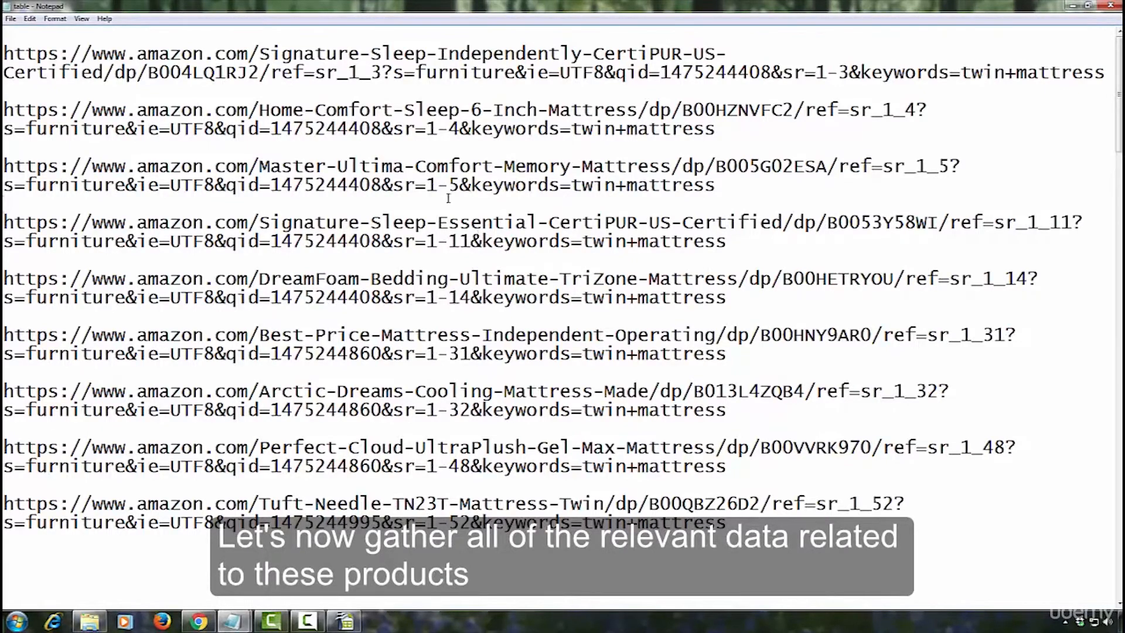
Copy the name "Signature Sleep Contour 8-Inch Independently Encased Coil Mattress" from the product page into Brand cell C6 of table.ods in OpenOffice Calc
click(340, 614)
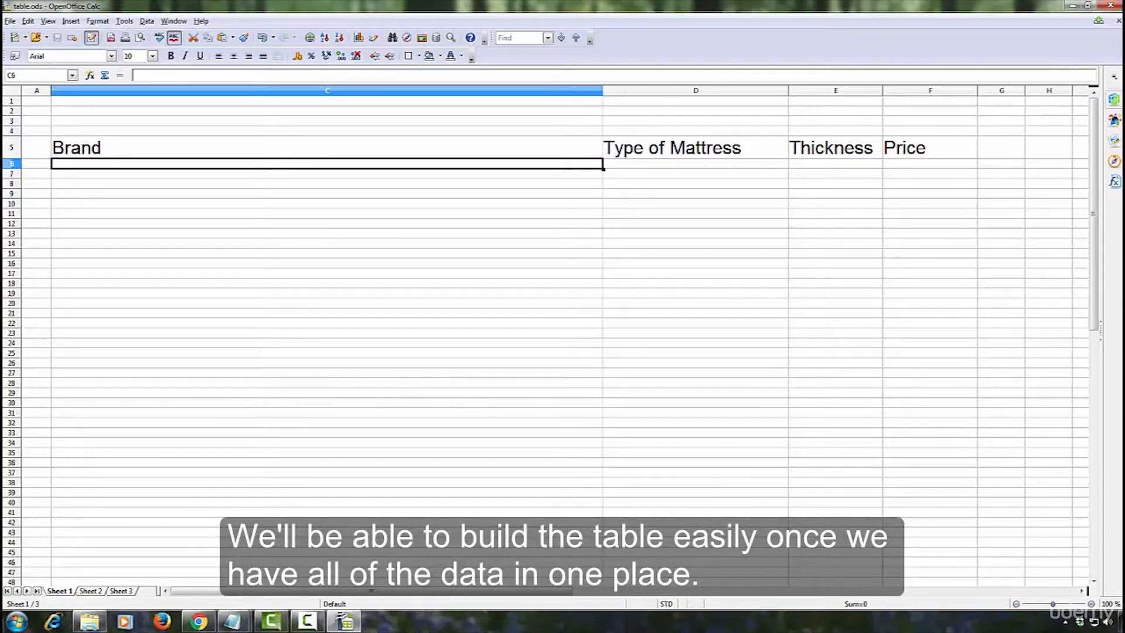
key(alt+Tab)
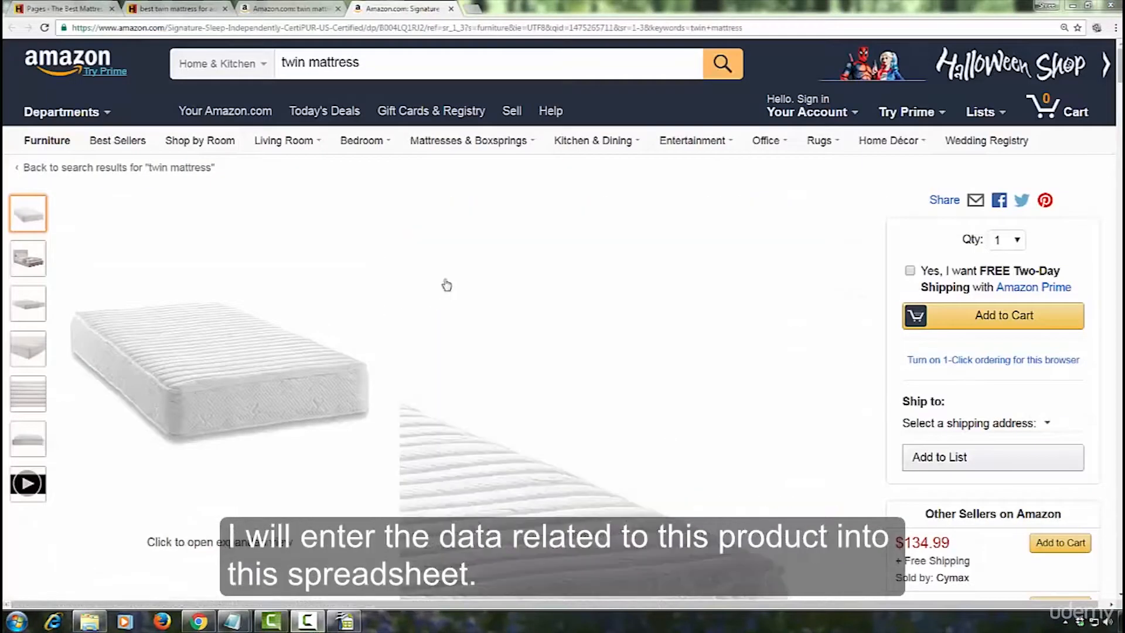
mouse_move(408, 202)
mouse_down()
mouse_move(557, 205)
mouse_move(628, 227)
mouse_move(597, 227)
mouse_up()
right_click(570, 224)
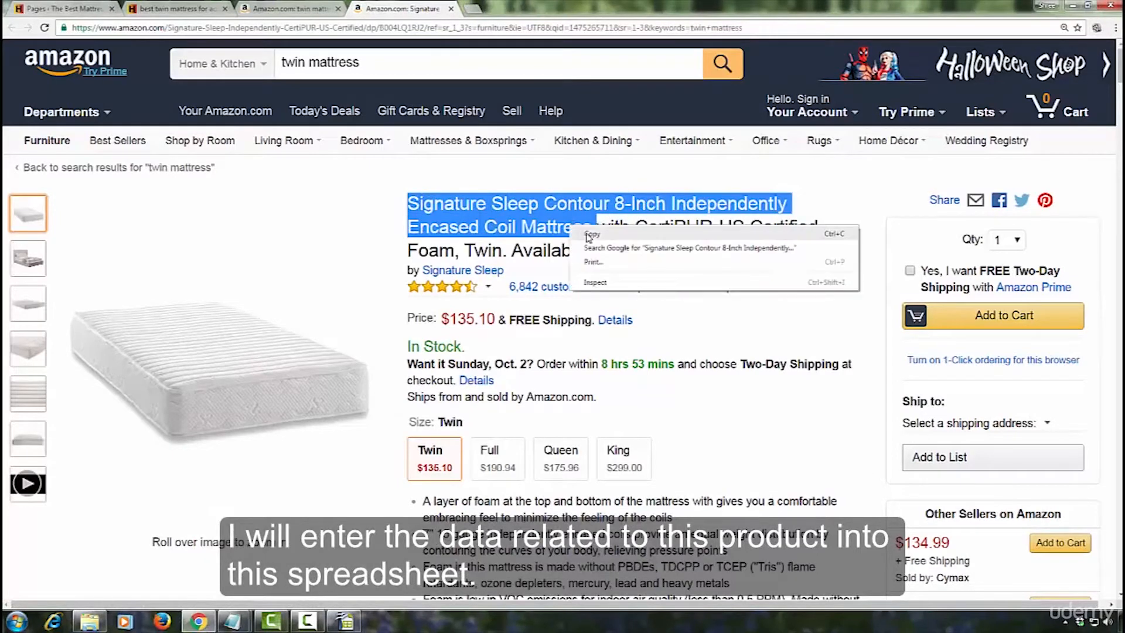
click(586, 233)
click(325, 622)
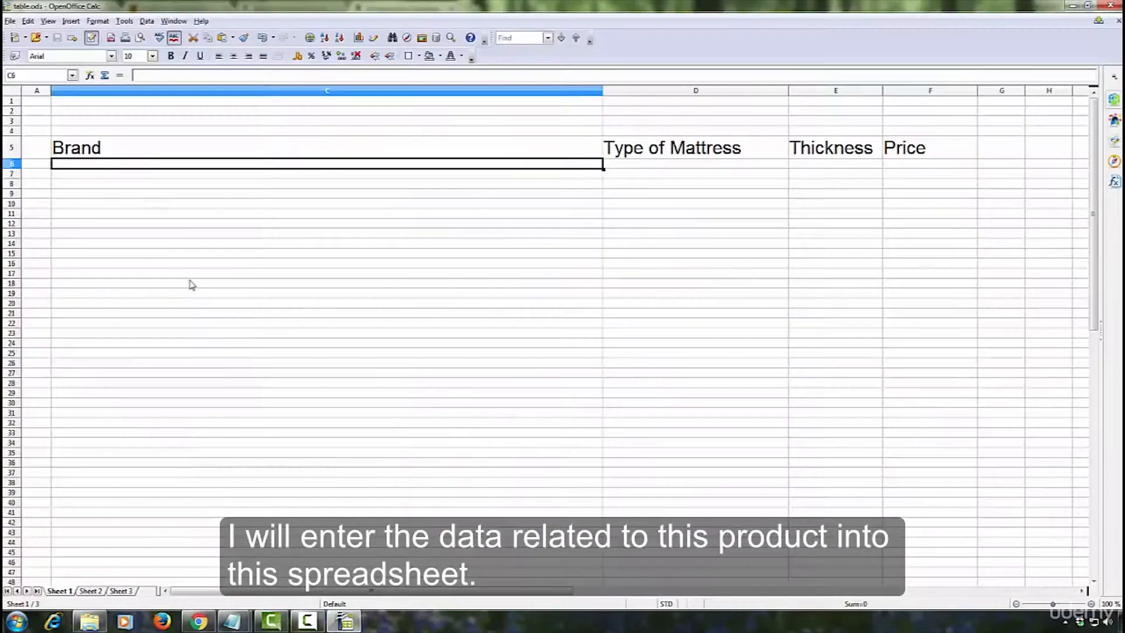
right_click(141, 168)
click(181, 289)
Copy "Foam" from the product title on Amazon into the Type of Mattress cell D6 of the spreadsheet
click(636, 176)
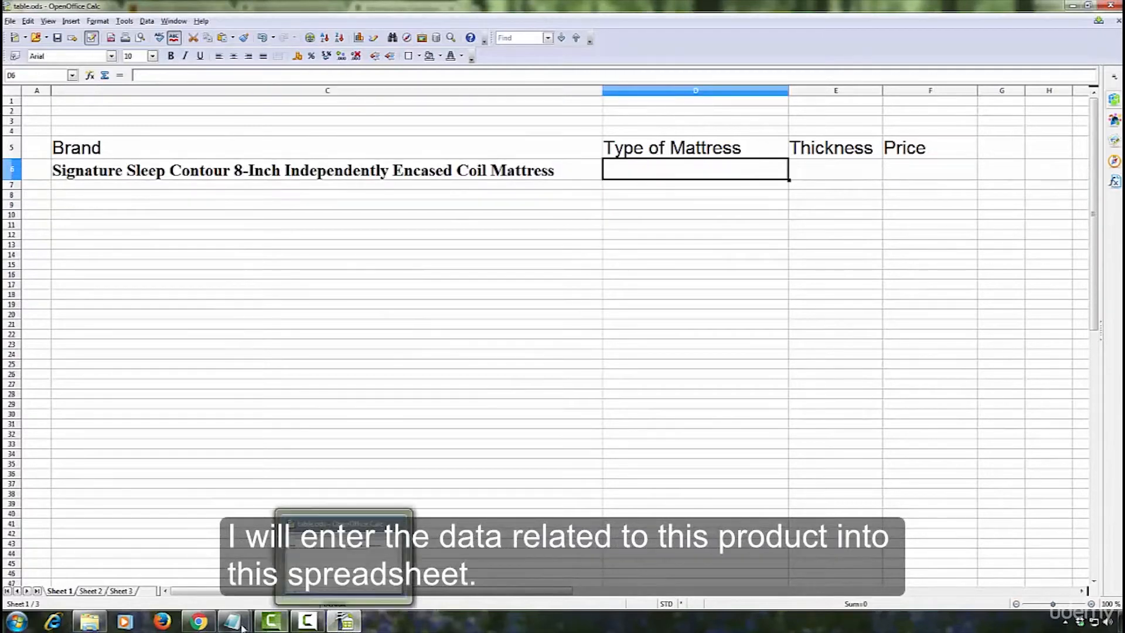
click(199, 621)
click(822, 245)
drag(409, 250, 455, 251)
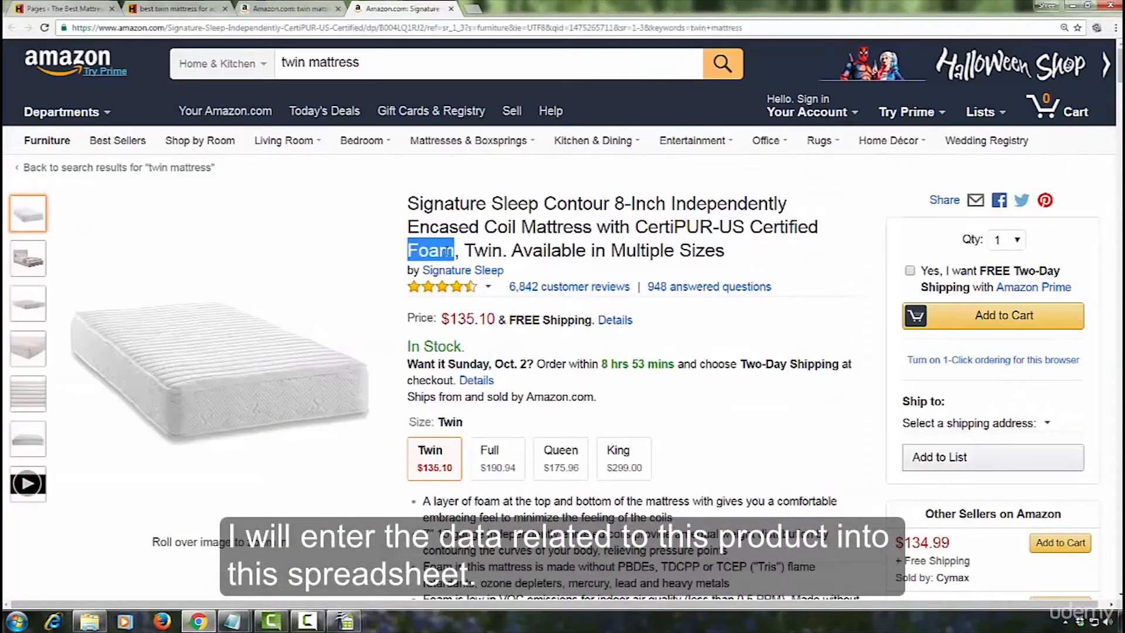
right_click(445, 249)
click(462, 259)
click(325, 622)
right_click(663, 171)
click(693, 299)
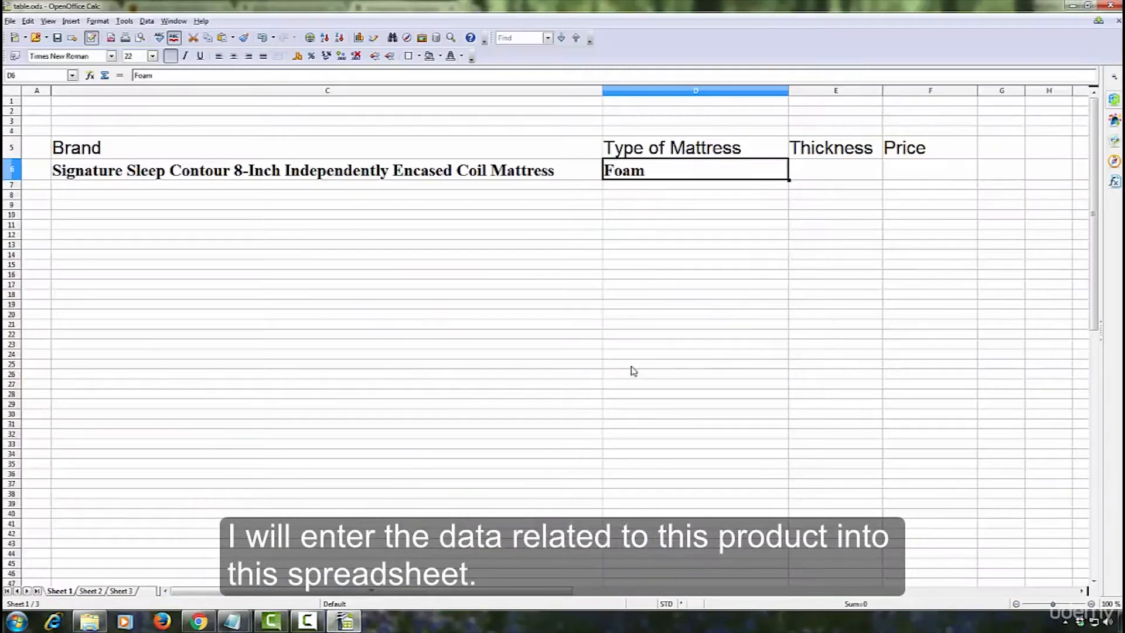
Copy "8-Inch" from the product title on Amazon into the Thickness cell E6 of the spreadsheet
click(198, 621)
drag(615, 203, 665, 203)
right_click(665, 203)
click(682, 213)
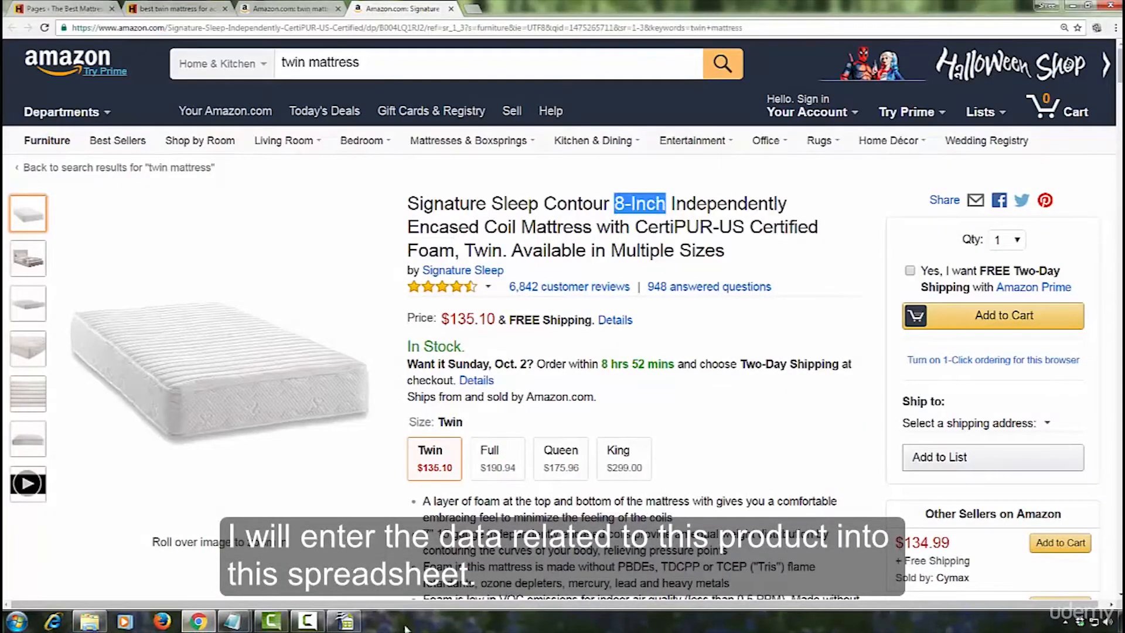
click(344, 621)
right_click(824, 171)
click(855, 297)
Copy the price $135.10 from the Amazon product page into the Price cell F6 of the spreadsheet
click(198, 621)
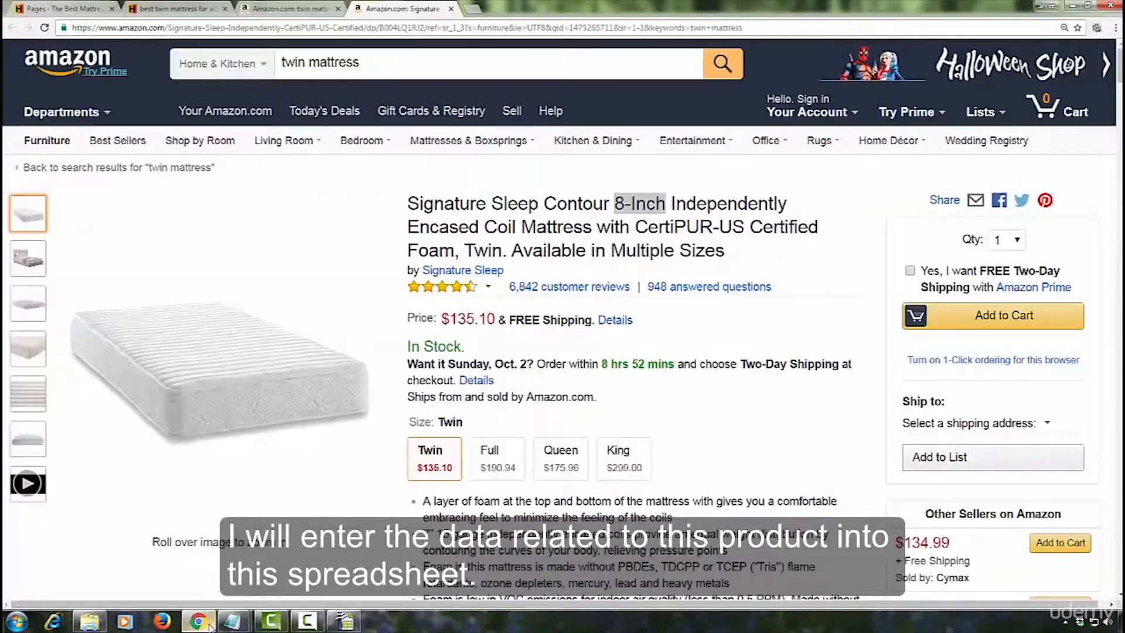
drag(440, 319, 493, 319)
right_click(488, 317)
click(510, 320)
click(344, 621)
right_click(887, 171)
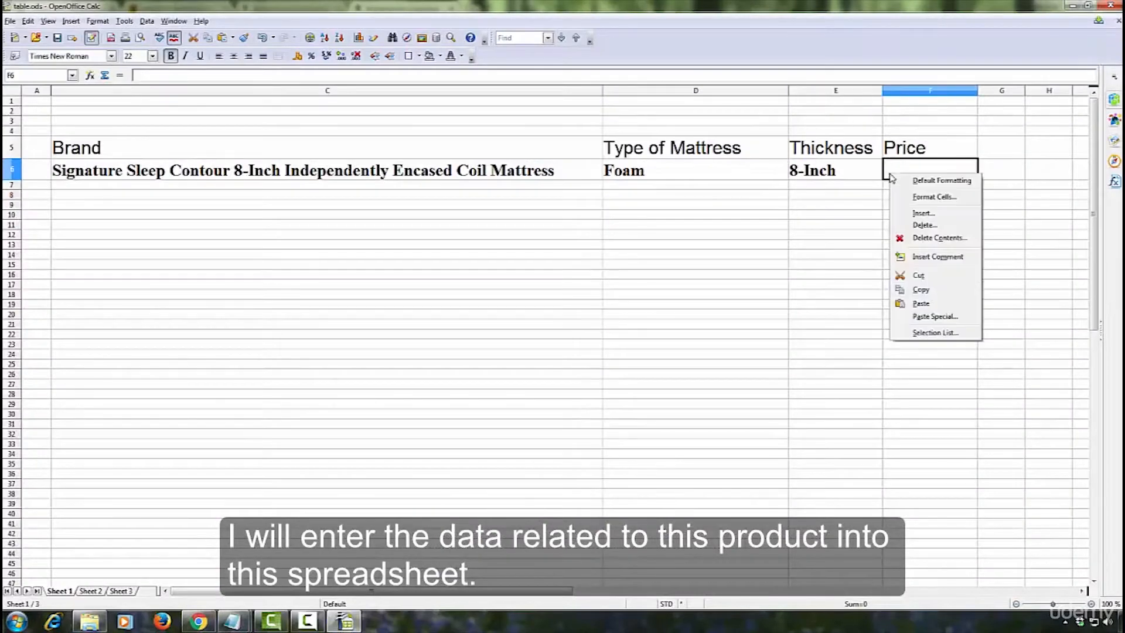
click(923, 297)
Set the font size of the price in cell F6 to 24
click(152, 56)
drag(153, 87, 156, 115)
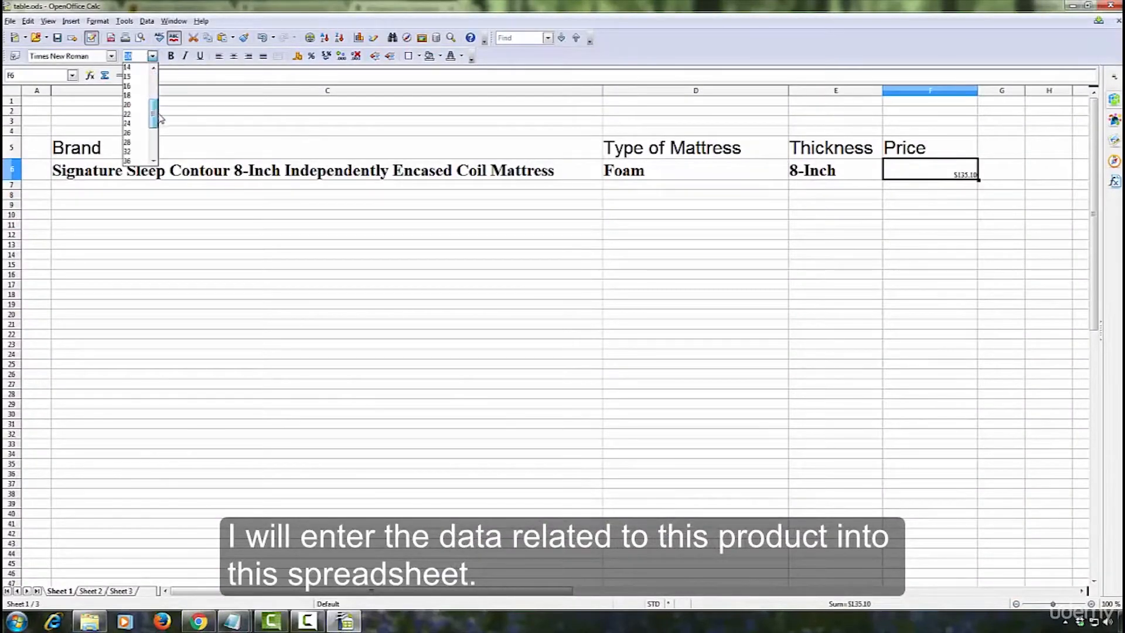
click(133, 123)
click(848, 414)
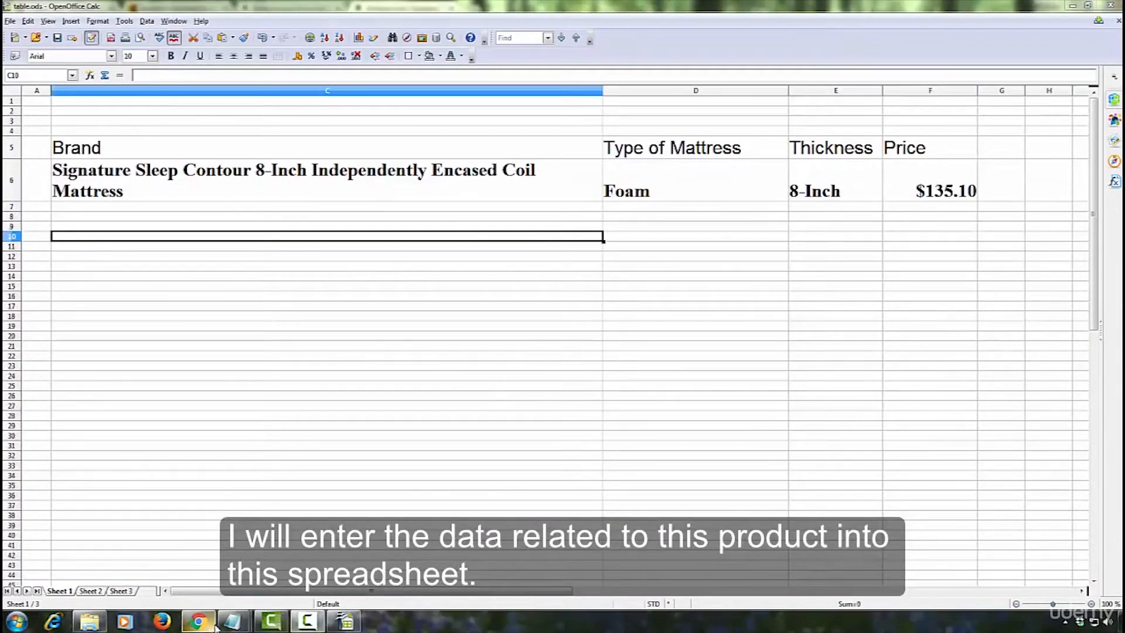
Review the remaining Amazon product links in the "table" Notepad file and return to the Calc spreadsheet
click(232, 620)
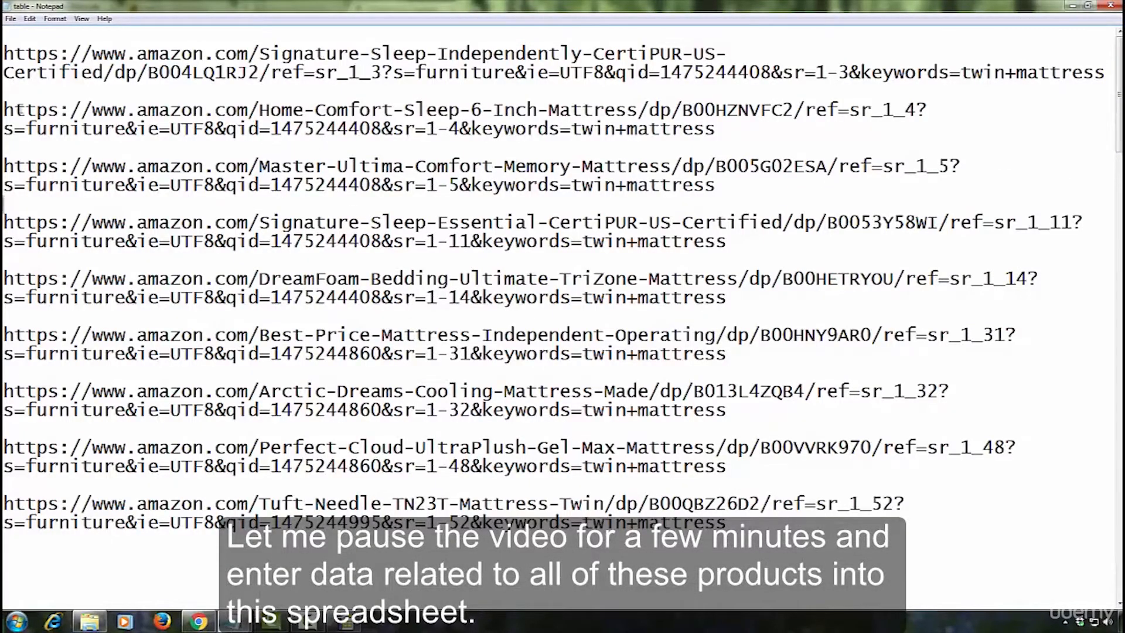
drag(4, 109, 934, 529)
click(346, 621)
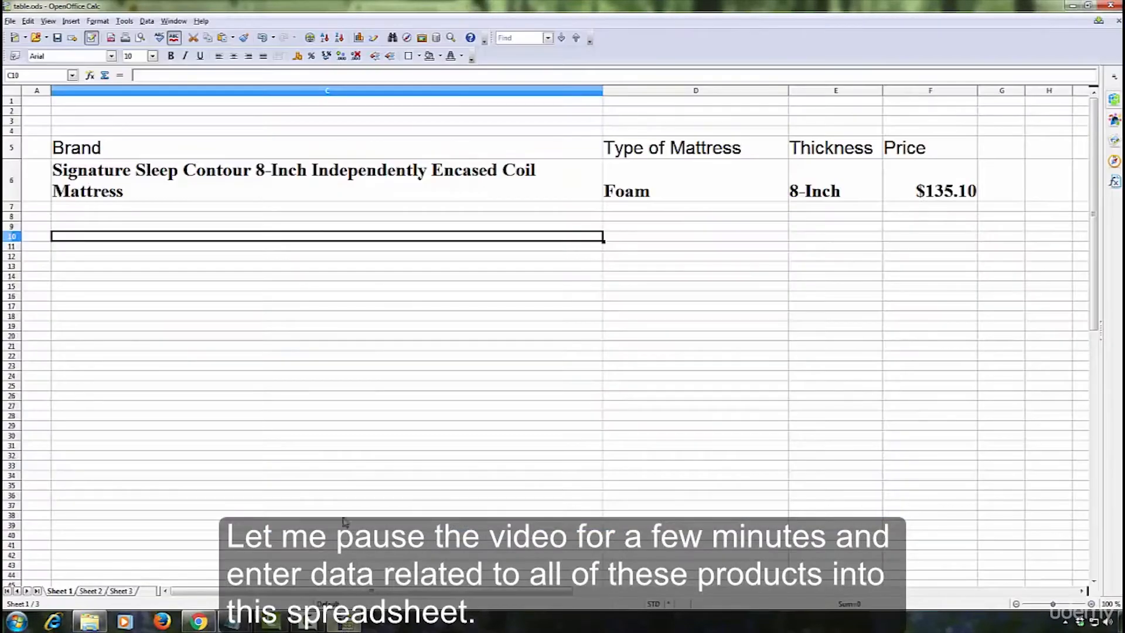
click(383, 277)
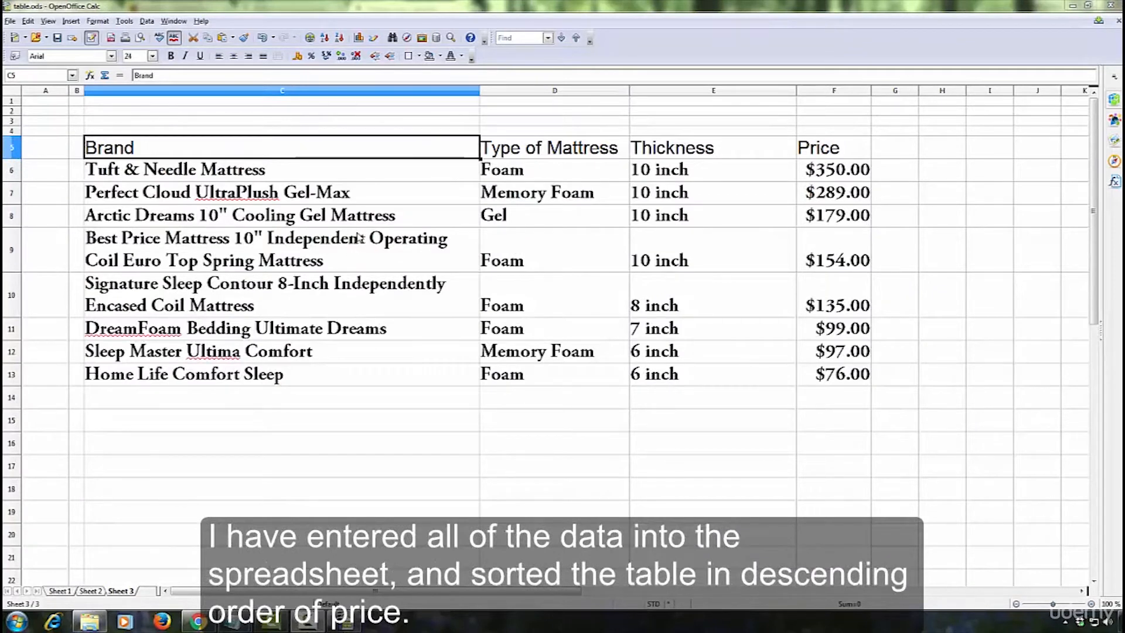
Compare the mattress data in the Calc spreadsheet with the placeholder table on the WordPress page in Chrome
click(360, 237)
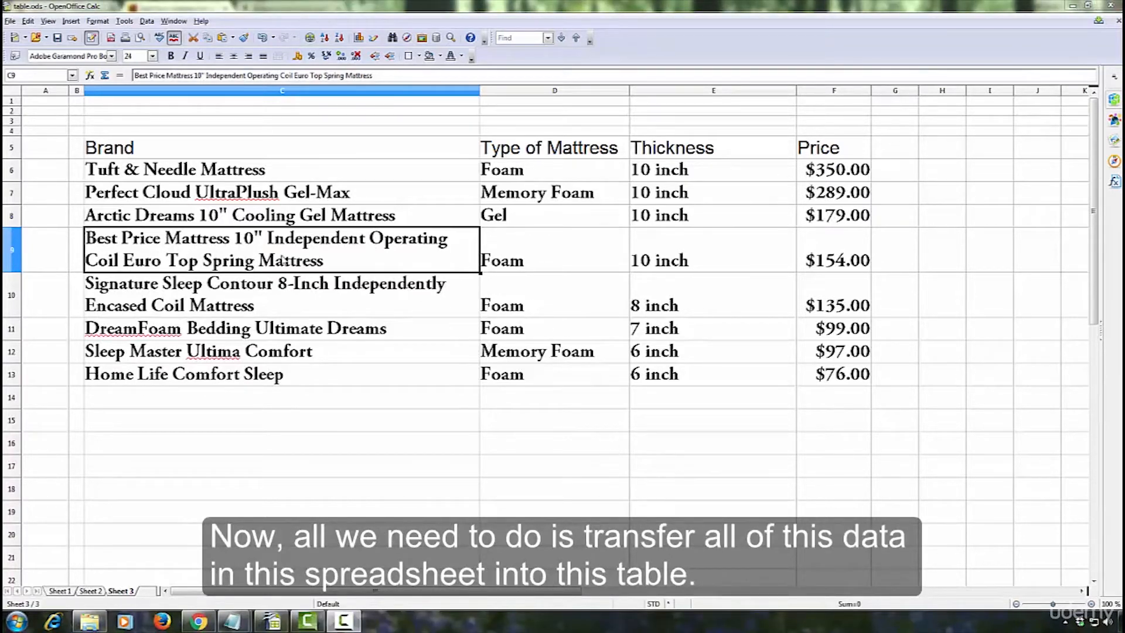
click(250, 188)
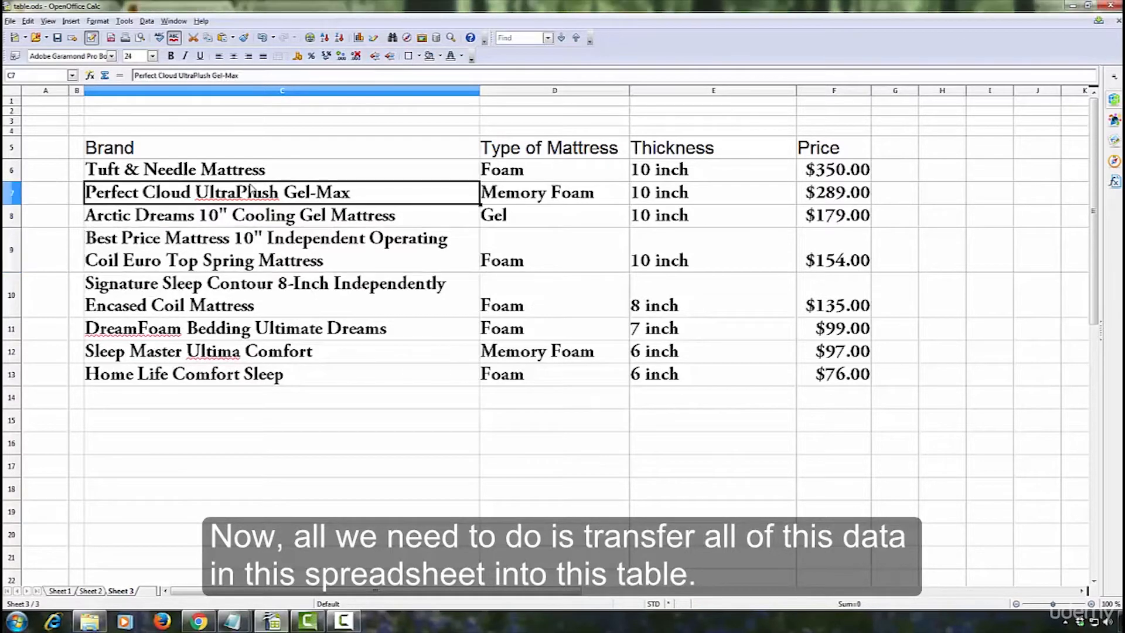
click(206, 625)
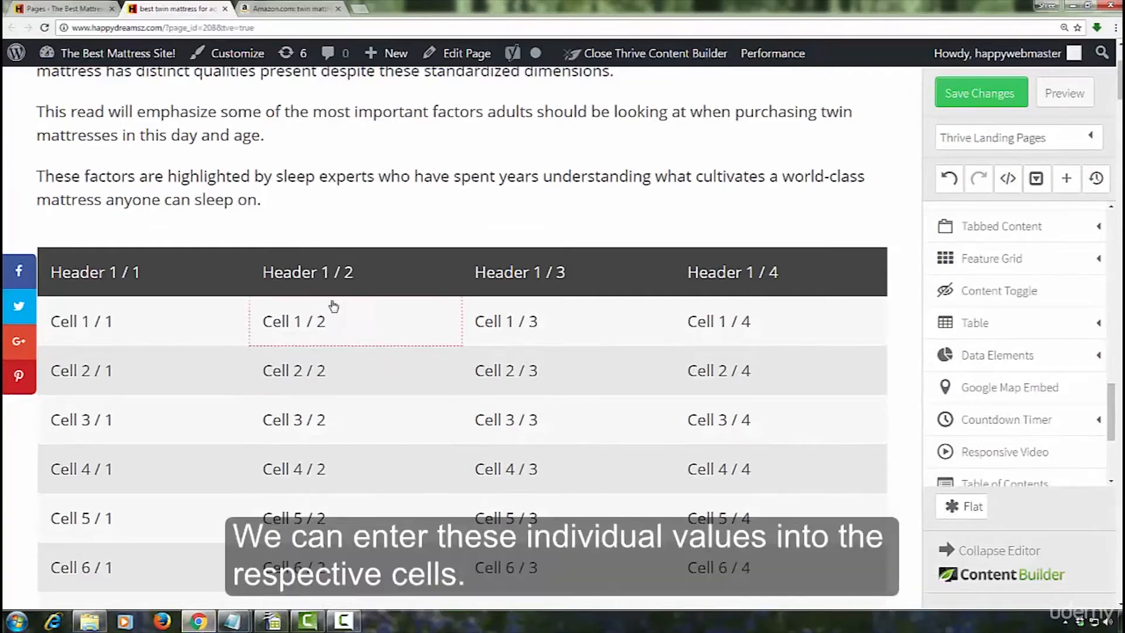
click(273, 620)
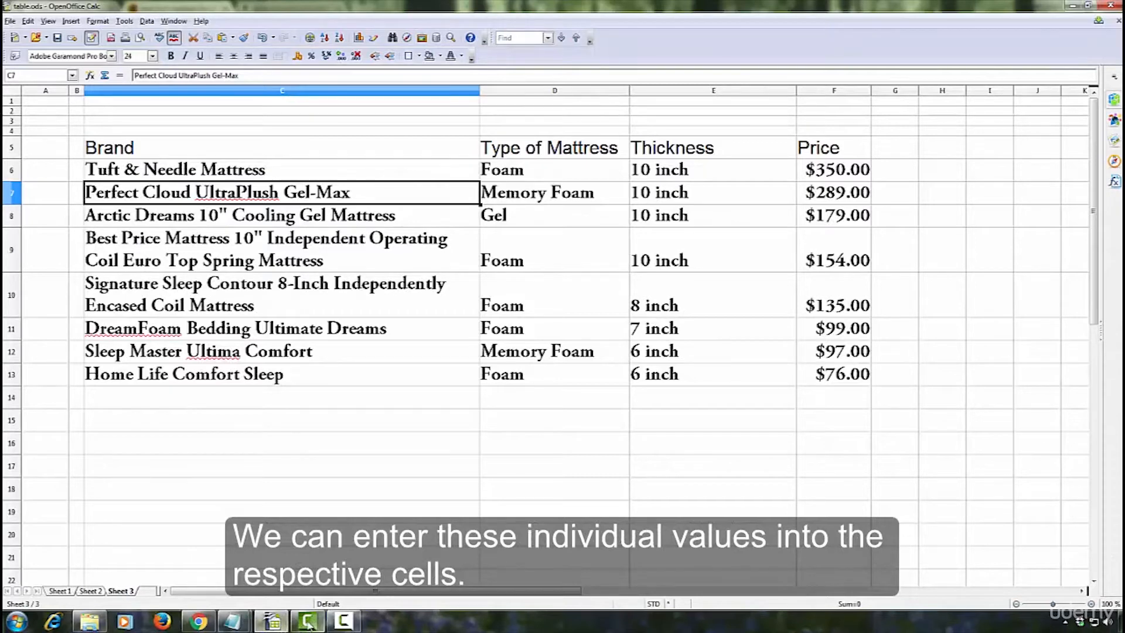
click(216, 623)
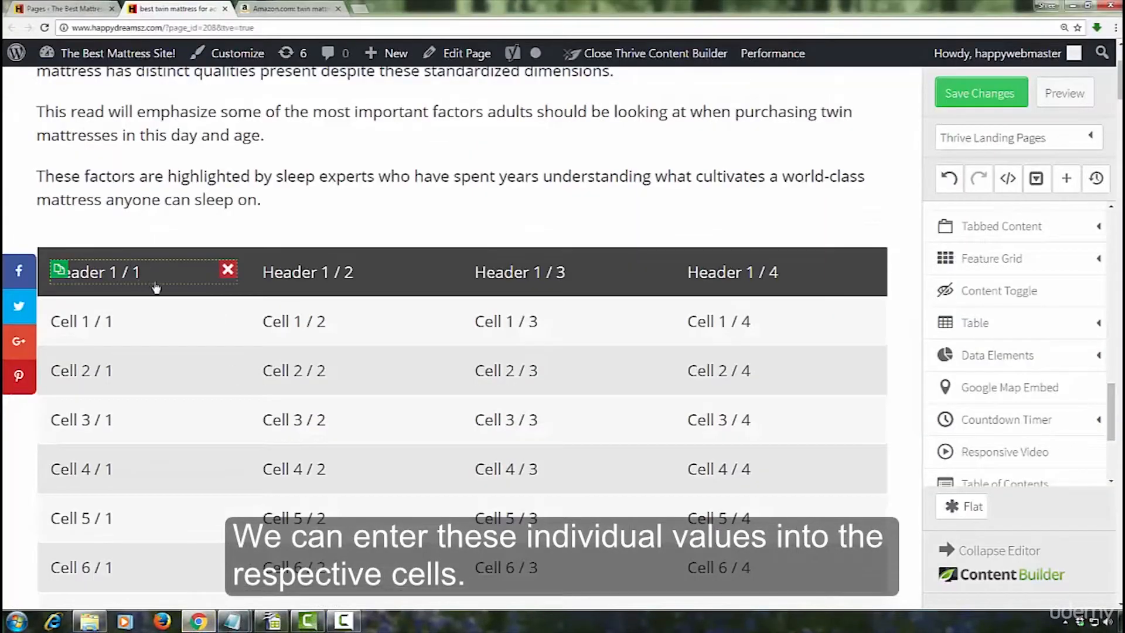
click(272, 621)
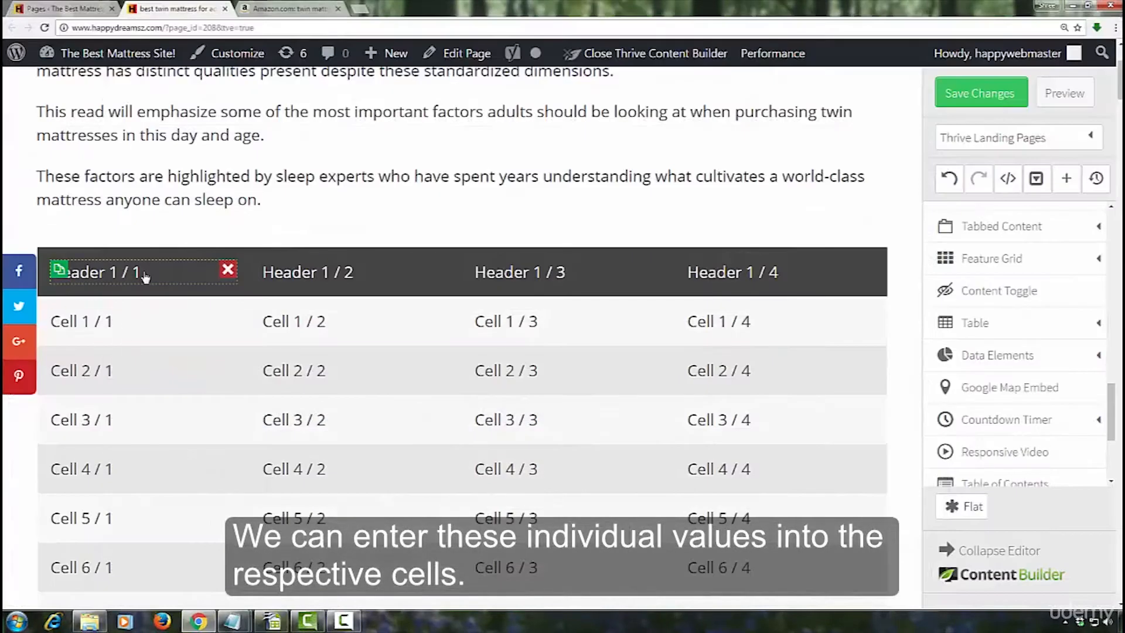
Replace the placeholder text in the table's first column header with "Brand"
triple_click(143, 275)
text(Bran)
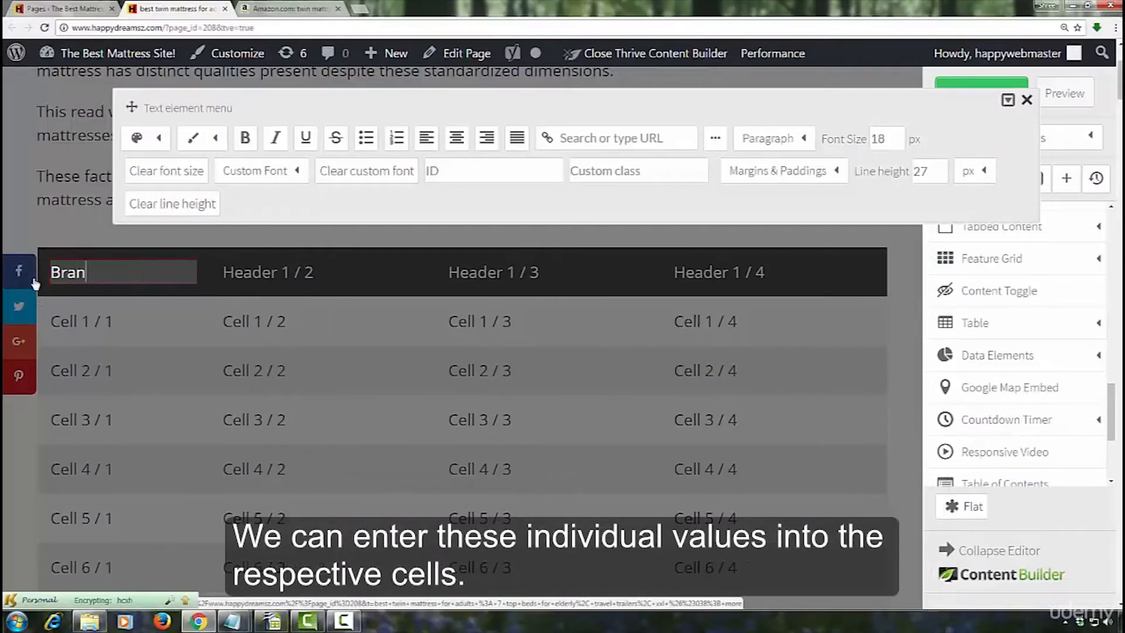
text(d)
Replace the placeholder text in the table's second column header with "Type of Mattress"
click(314, 281)
triple_click(221, 281)
text(Type of mattress)
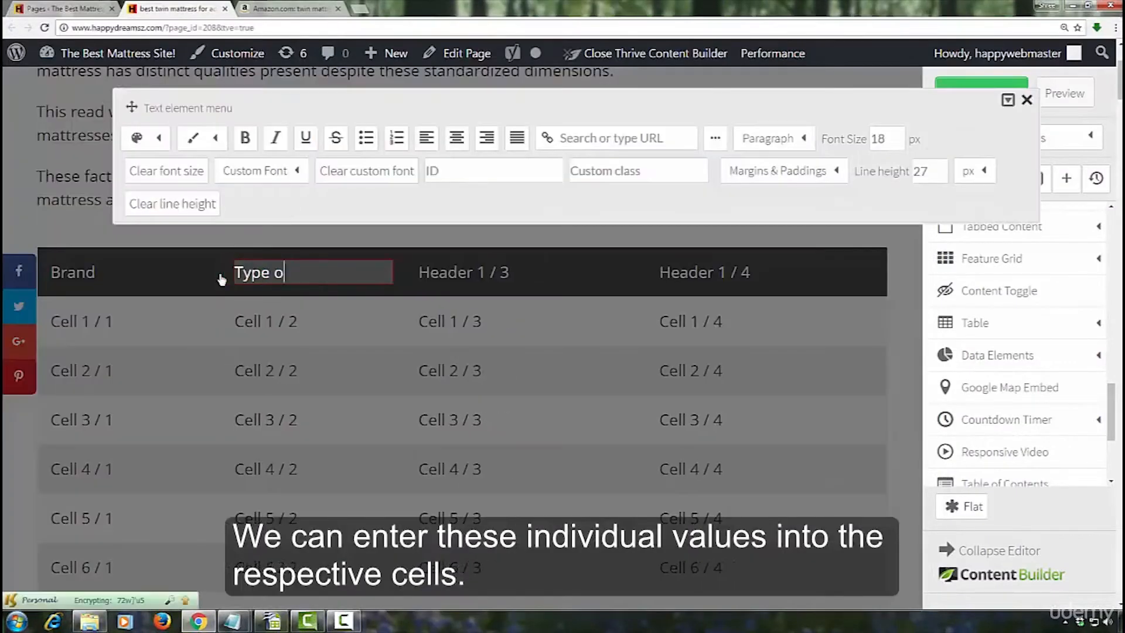
key(Left)
key(Left)
key(Left)
key(Left)
key(Left)
key(Left)
key(Left)
key(Left)
key(Delete)
text(M)
Set the table's third column header to "Thickness" and the fourth to "Price"
click(567, 281)
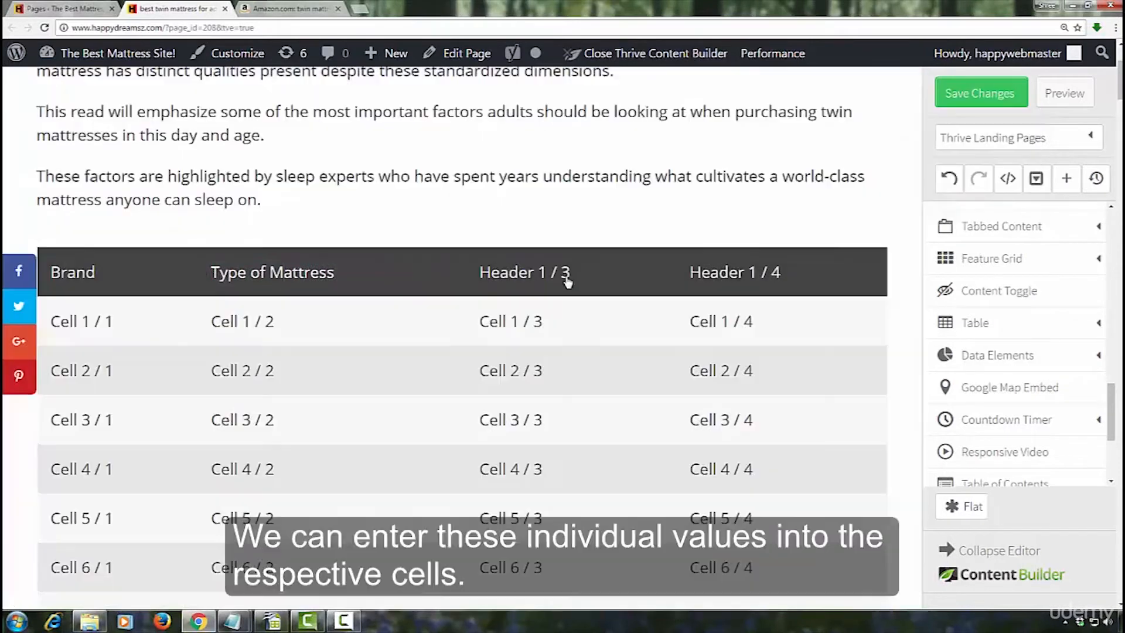
click(508, 272)
triple_click(507, 272)
text(Thickness)
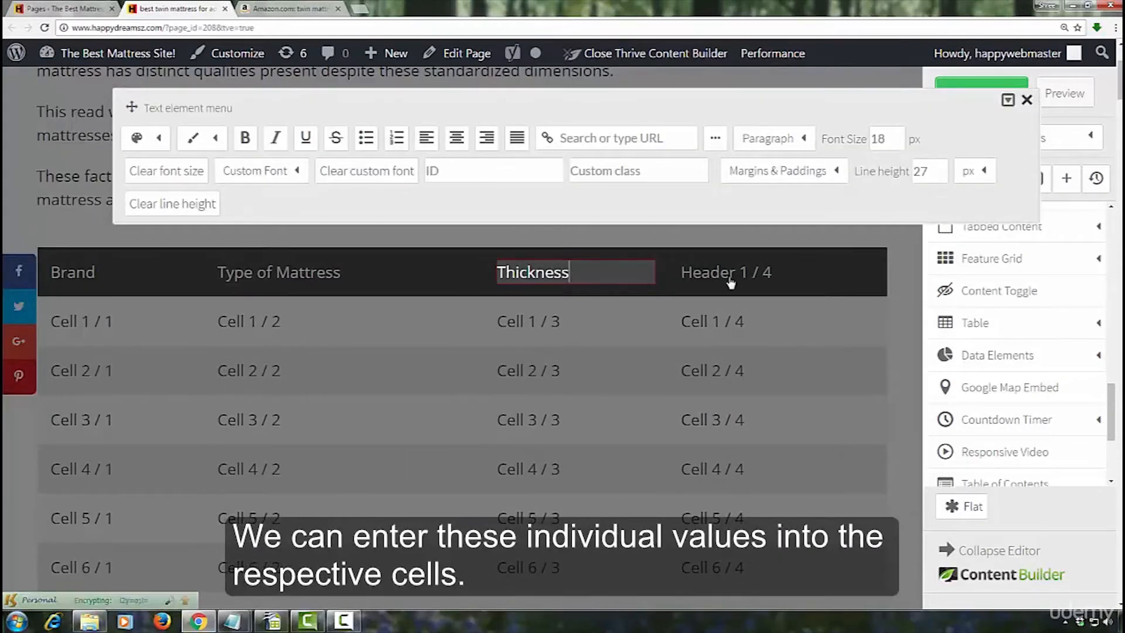
click(730, 280)
key(ctrl+a)
text(Price)
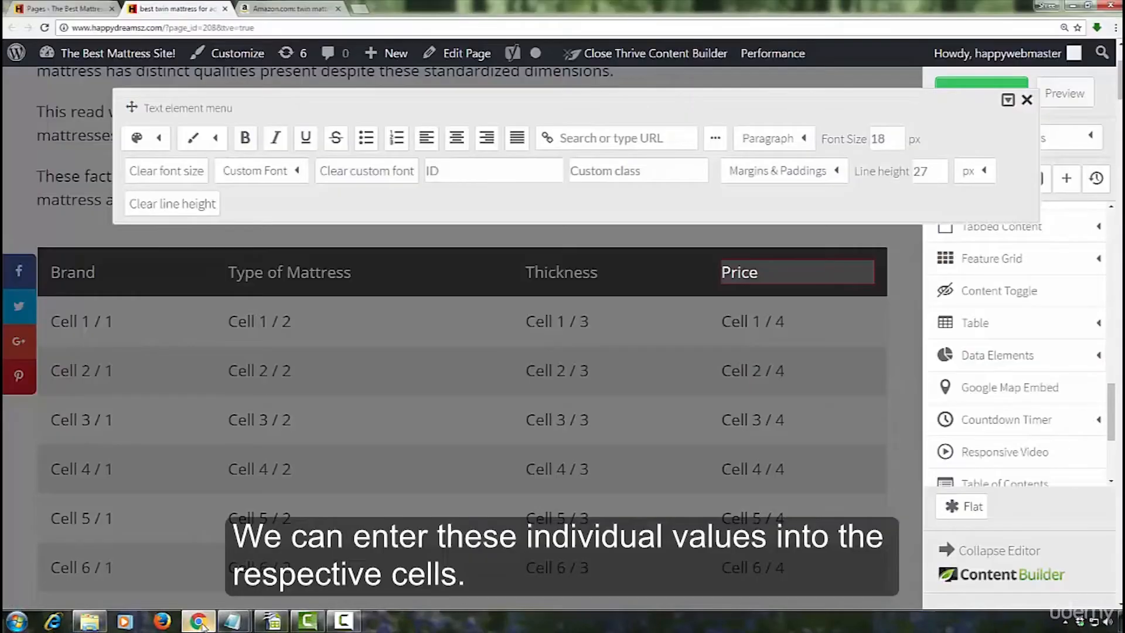
Enter "Tuft & Needle Mattress" in the Brand cell of the table's first data row
click(113, 321)
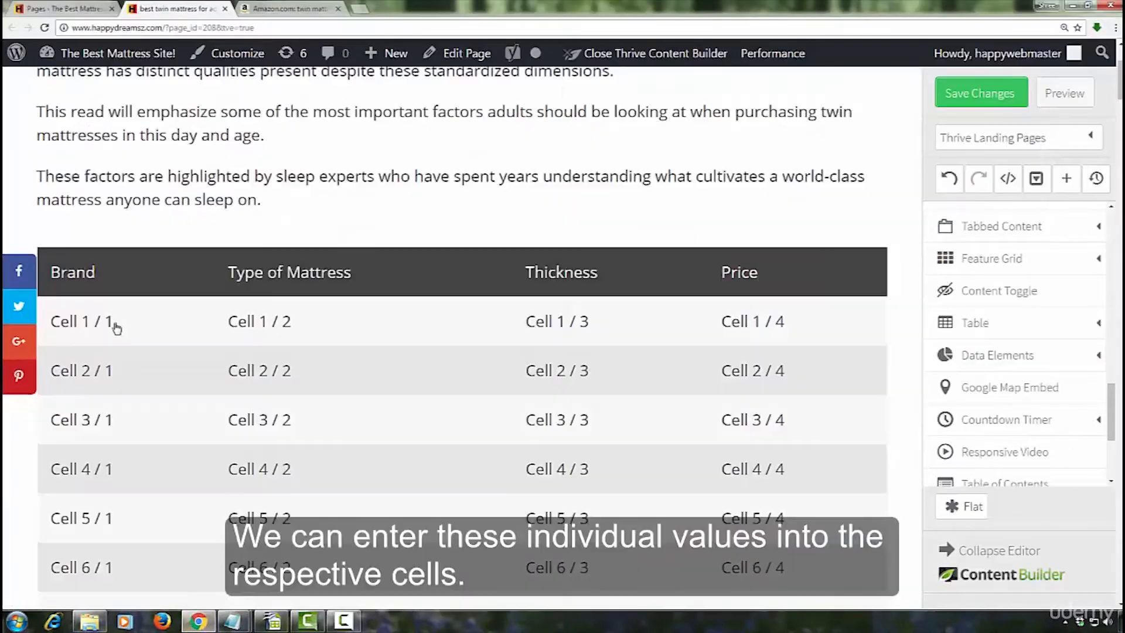
click(113, 321)
drag(113, 321, 51, 326)
text(Tuft )
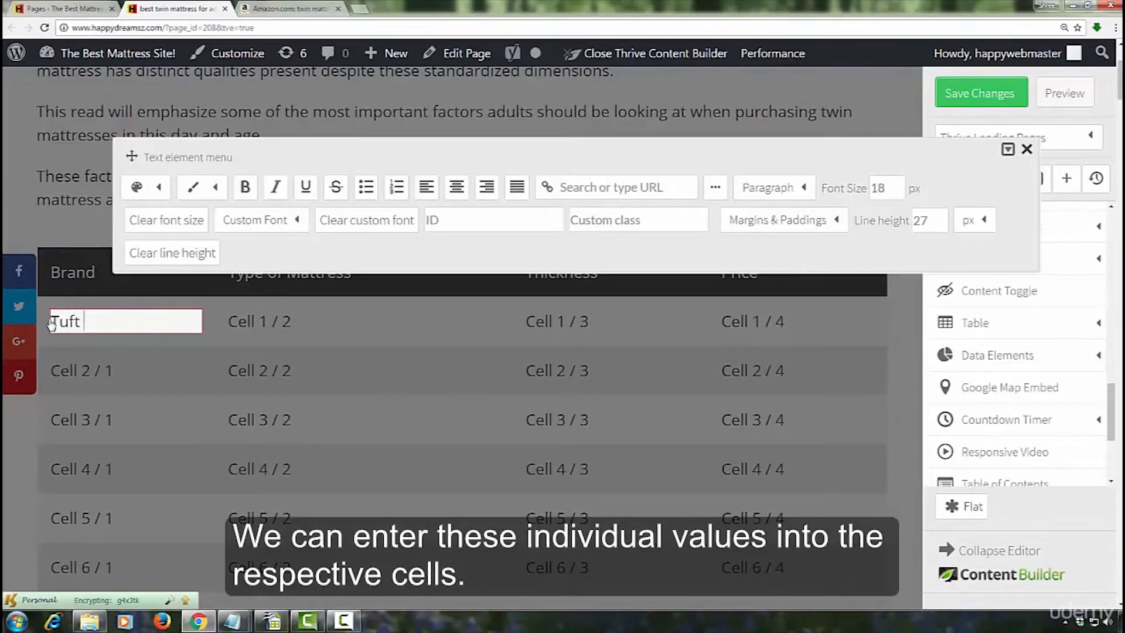
text(& Needle Mattress)
Fill the first data row with "Foam" as the type of mattress and "10 inch" as the thickness
click(429, 321)
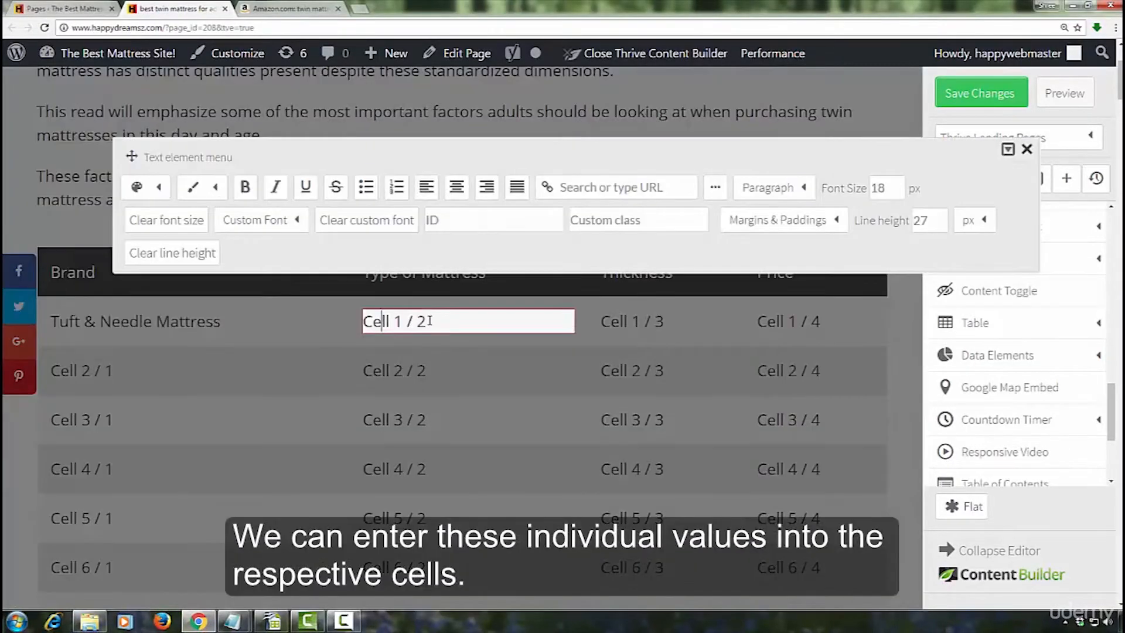
drag(429, 321, 363, 322)
text(Foam)
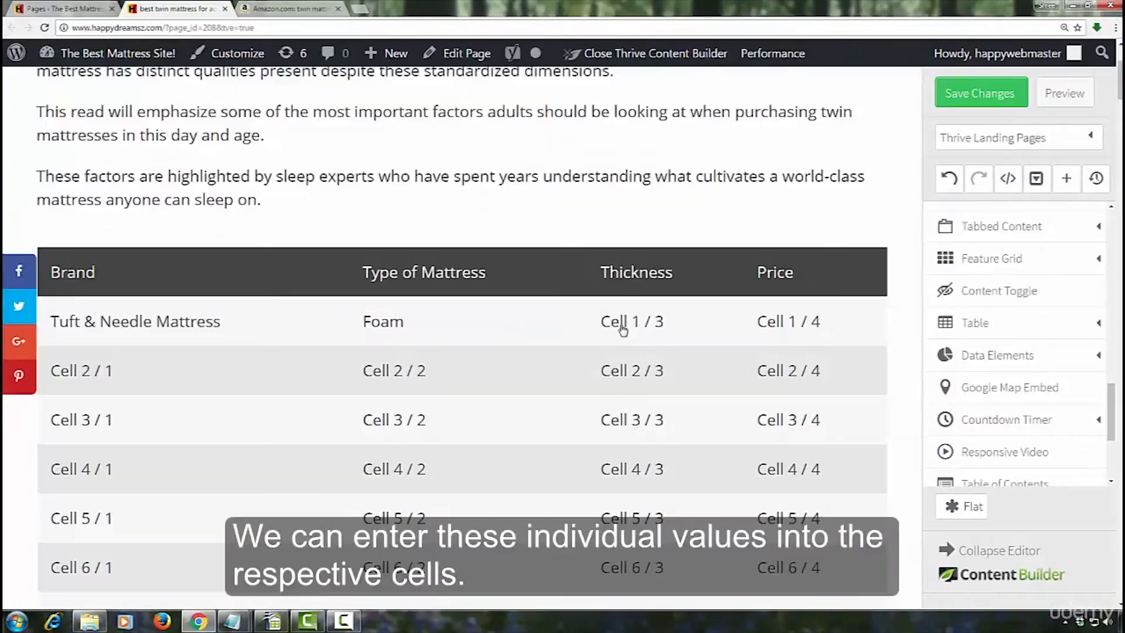
click(623, 330)
drag(664, 321, 600, 320)
text(10 inch)
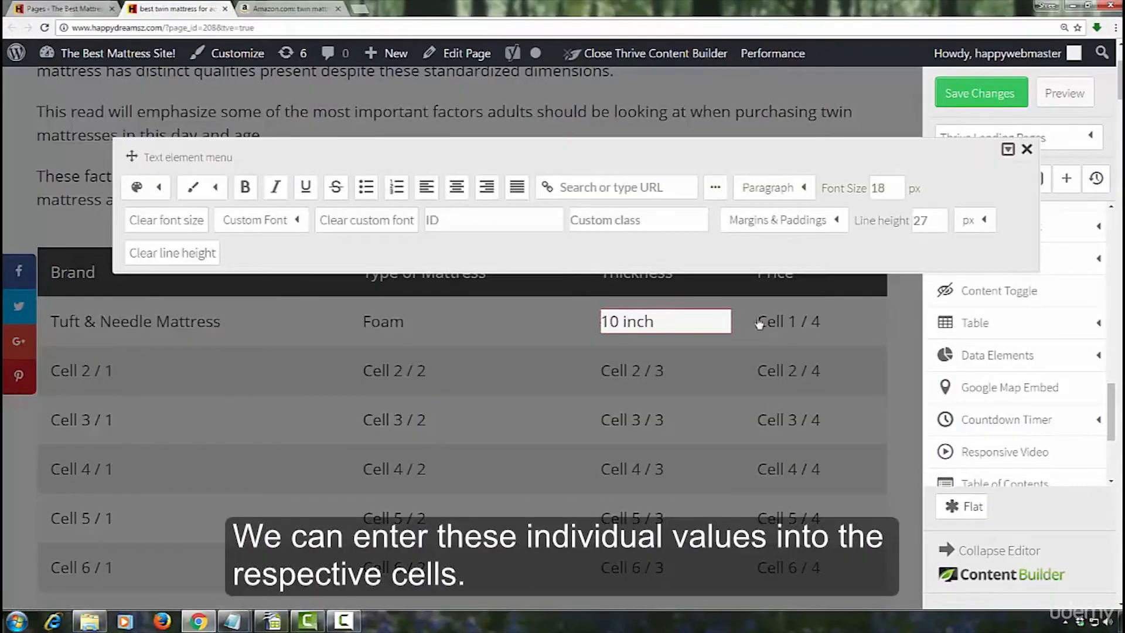
Enter "Click Here for Price" in the Price cell of the first data row
click(759, 324)
drag(820, 321, 756, 321)
text(Click Here)
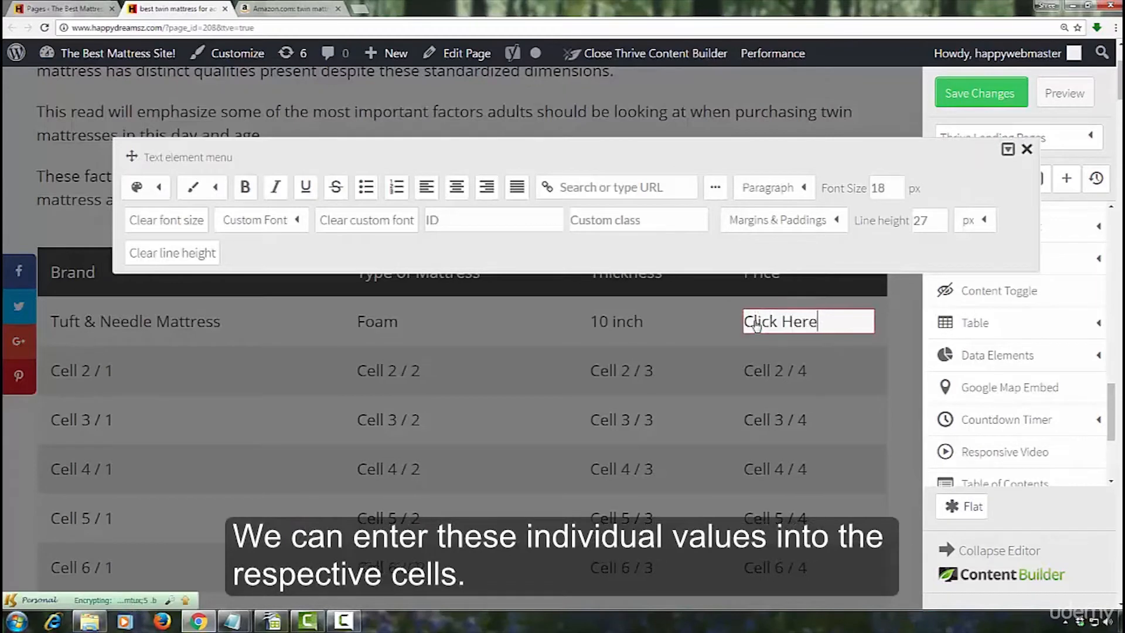
text( for Price)
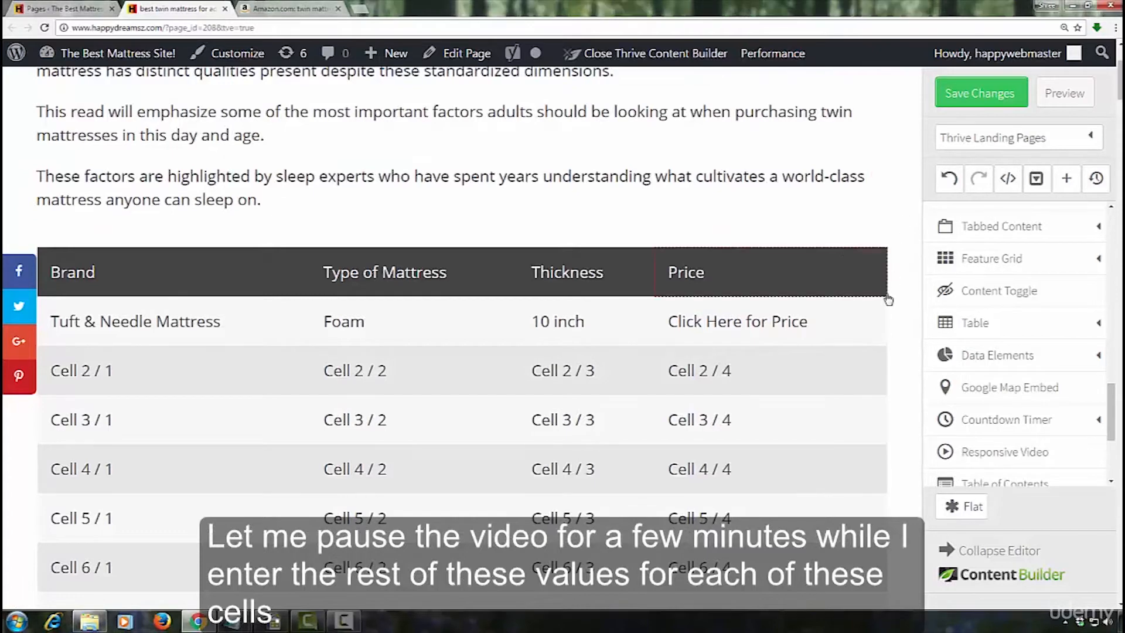
Preview the twin mattress page and examine how the comparison table is laid out
scroll(861, 293, down, 3)
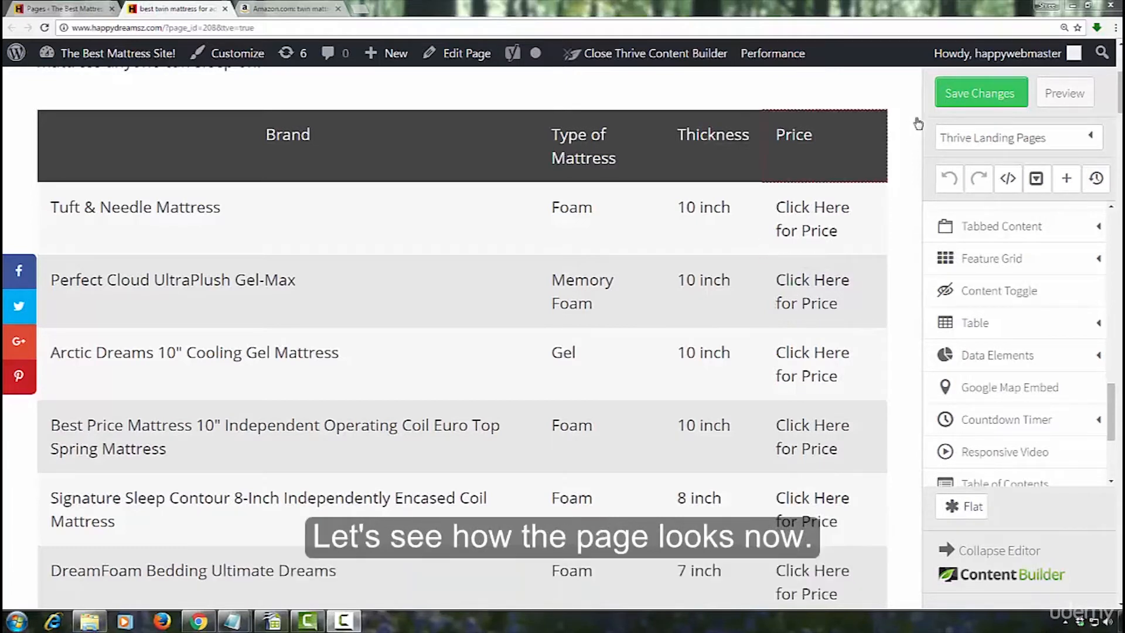
click(1064, 93)
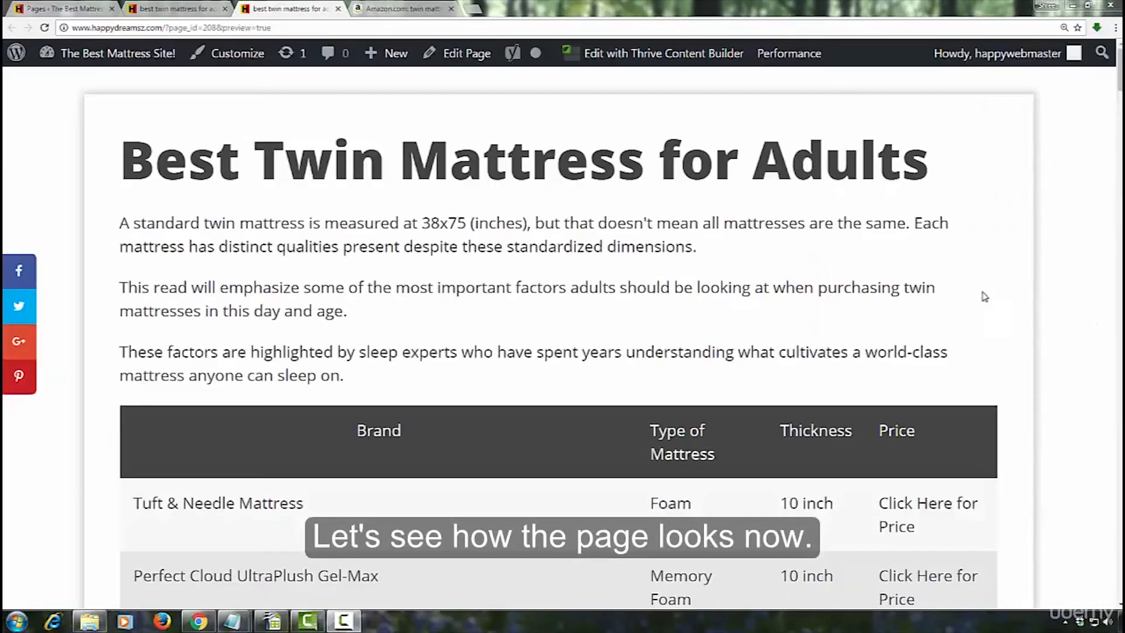
scroll(1038, 324, down, 2)
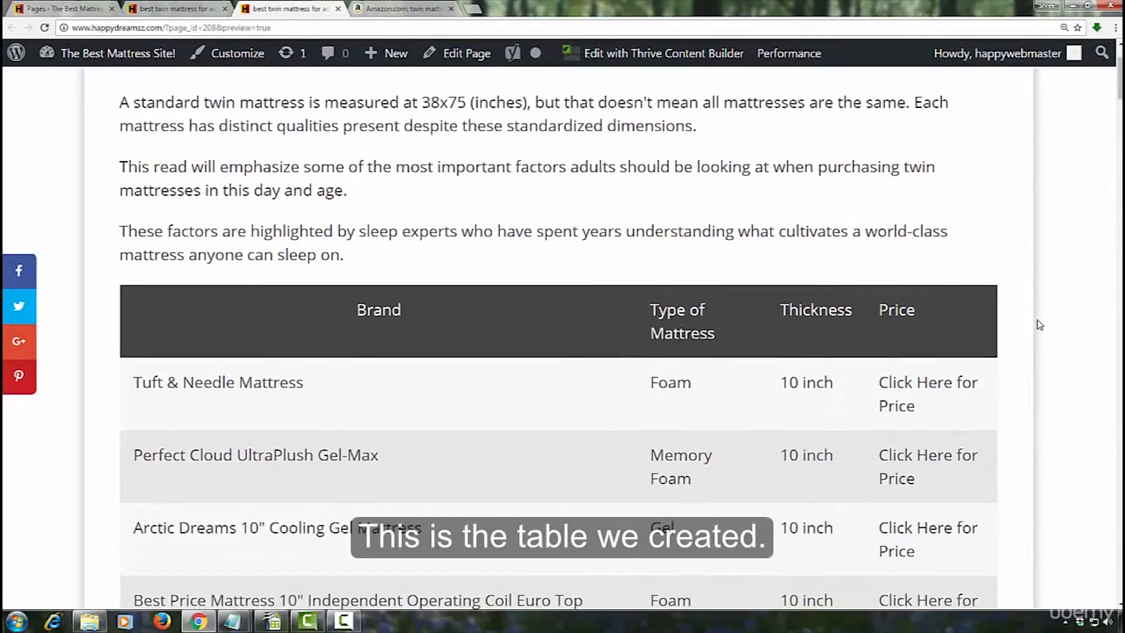
scroll(1038, 324, down, 2)
scroll(1039, 324, down, 5)
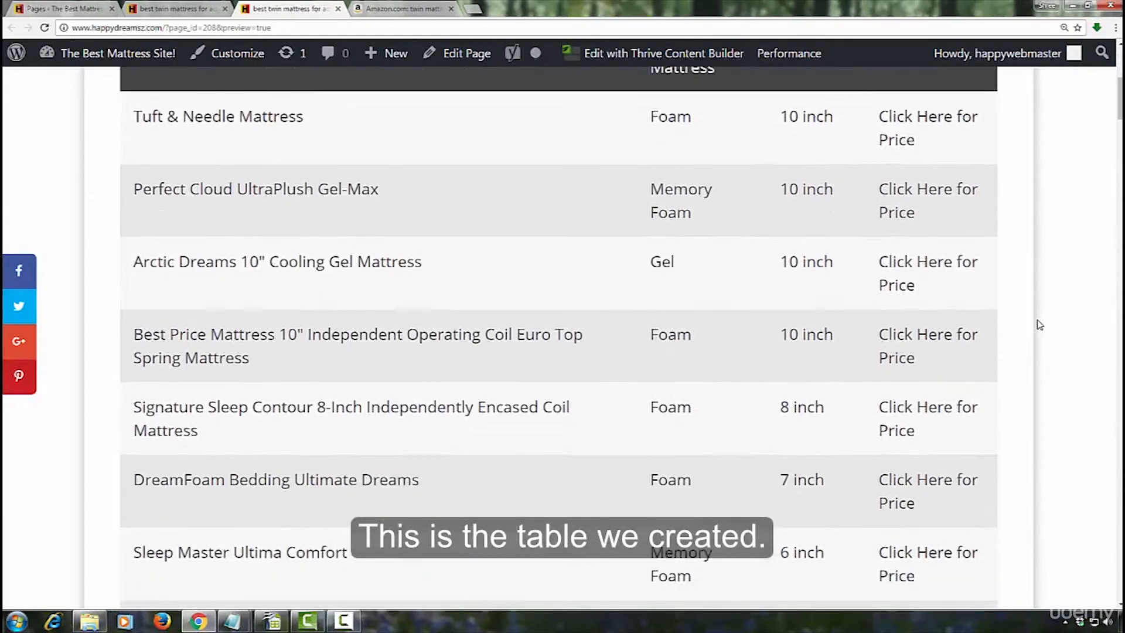
scroll(1039, 323, up, 2)
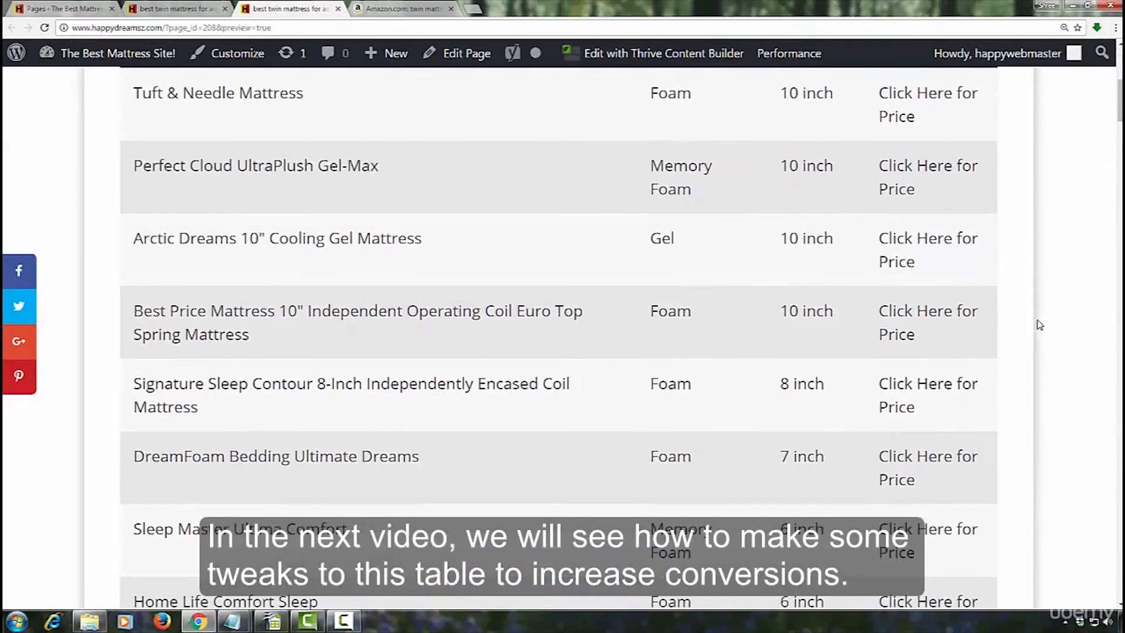
scroll(1038, 324, up, 2)
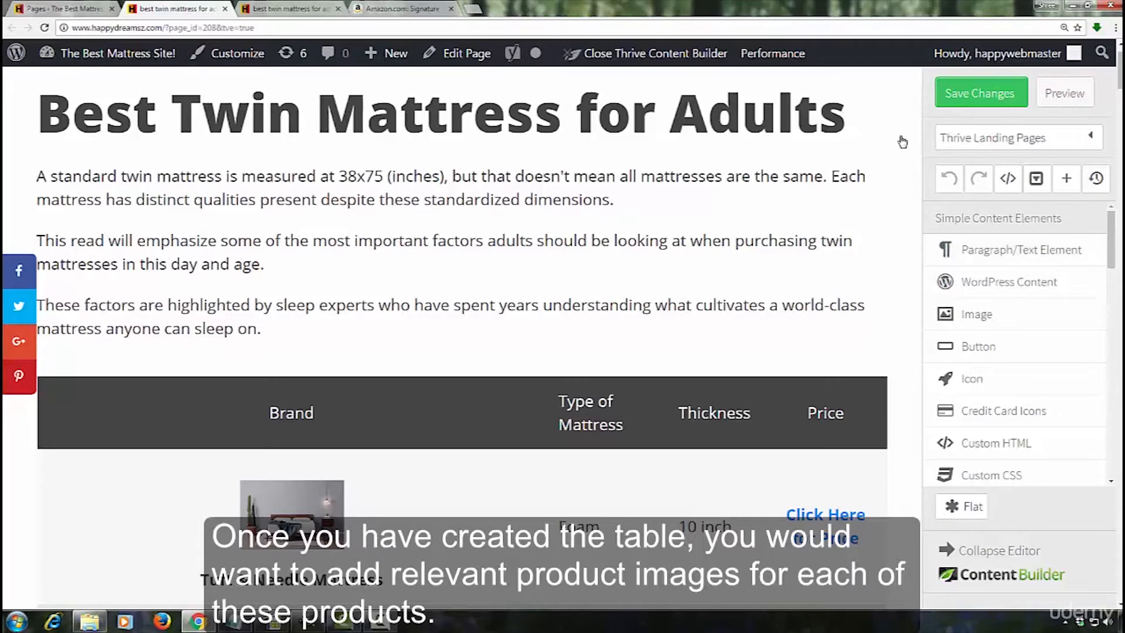
Examine the product images, bold brand names and price links in each row of the comparison table in the editor
scroll(902, 142, down, 2)
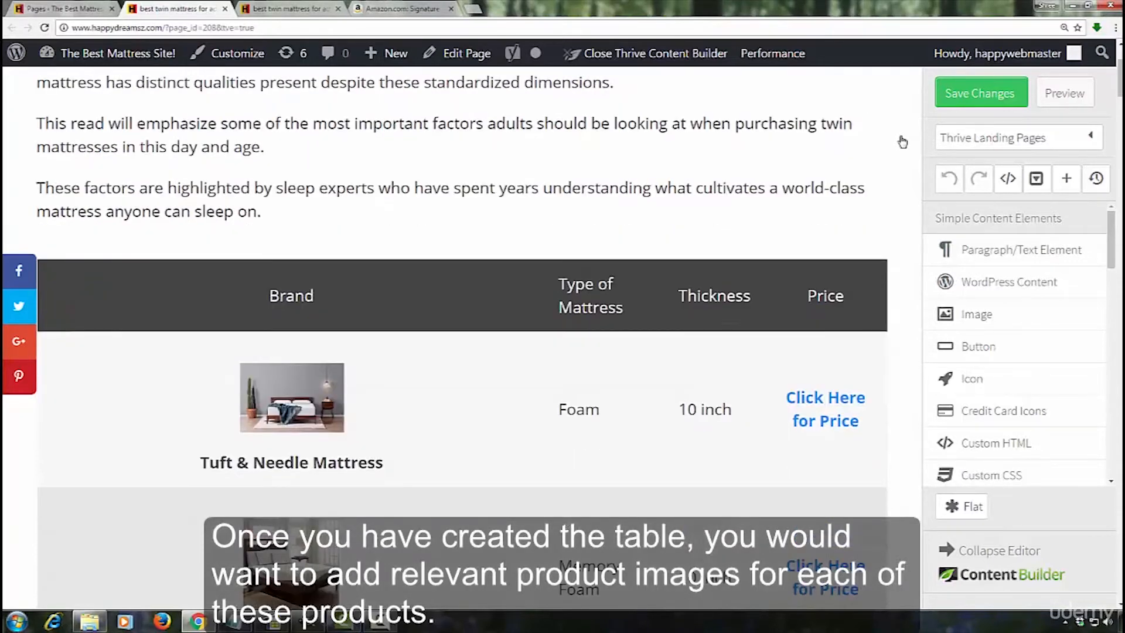
scroll(902, 142, down, 2)
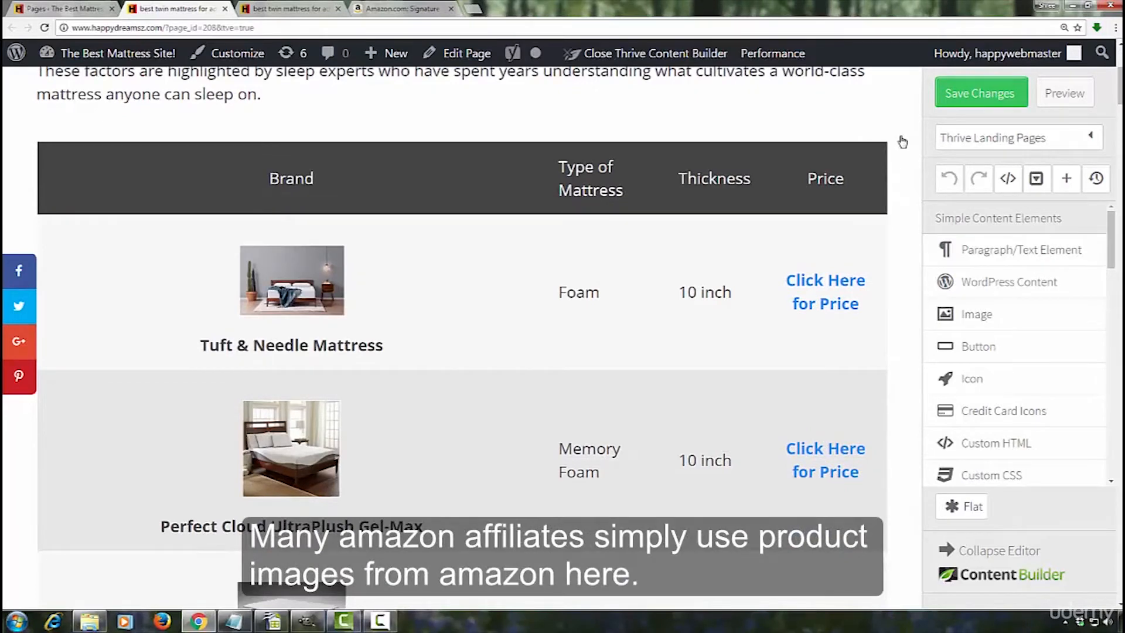
scroll(902, 142, down, 2)
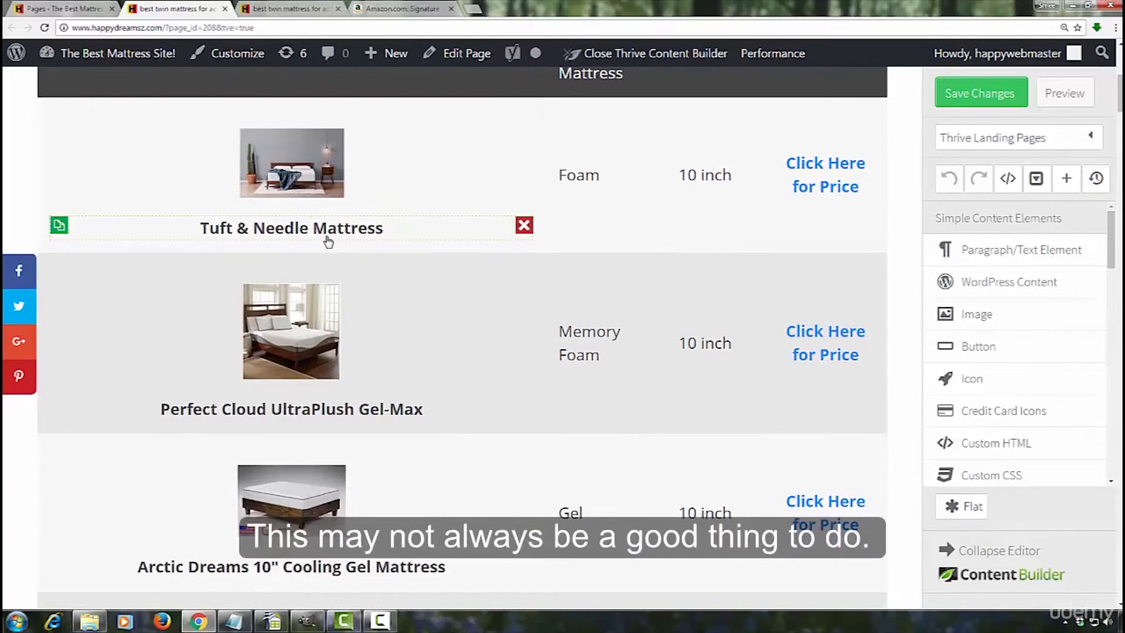
scroll(361, 230, down, 2)
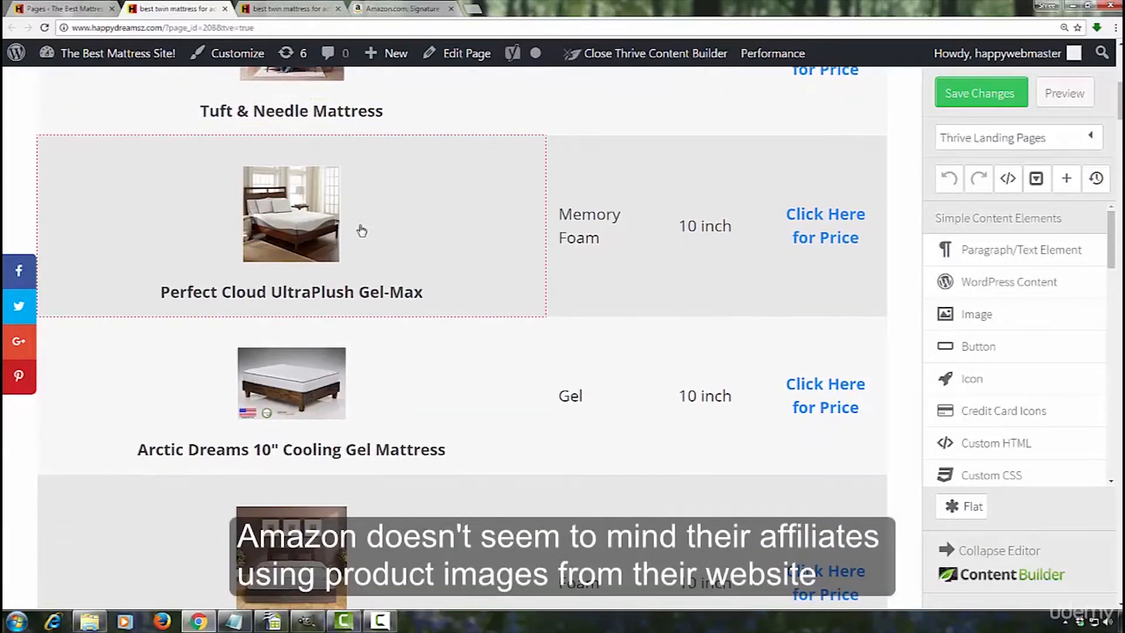
scroll(362, 231, down, 1)
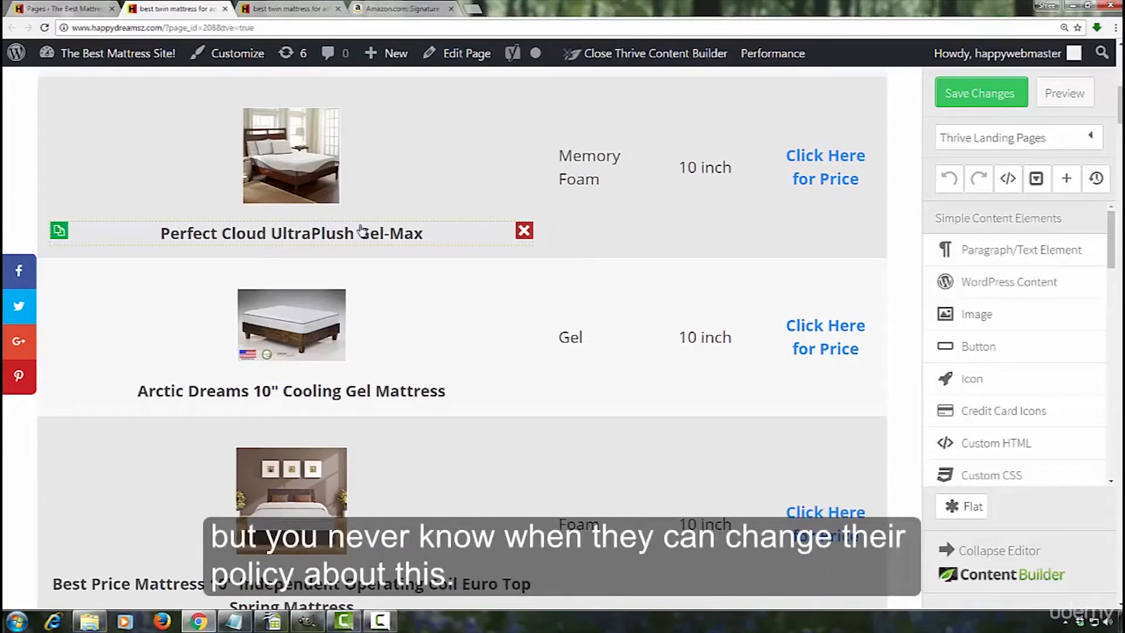
scroll(361, 230, down, 2)
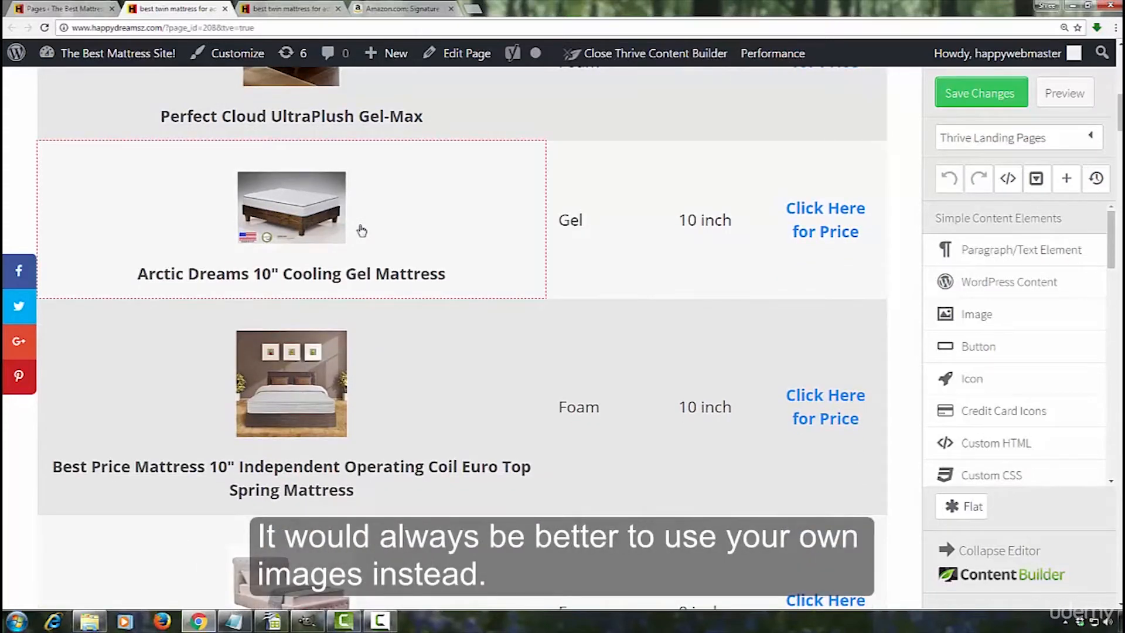
scroll(361, 230, down, 2)
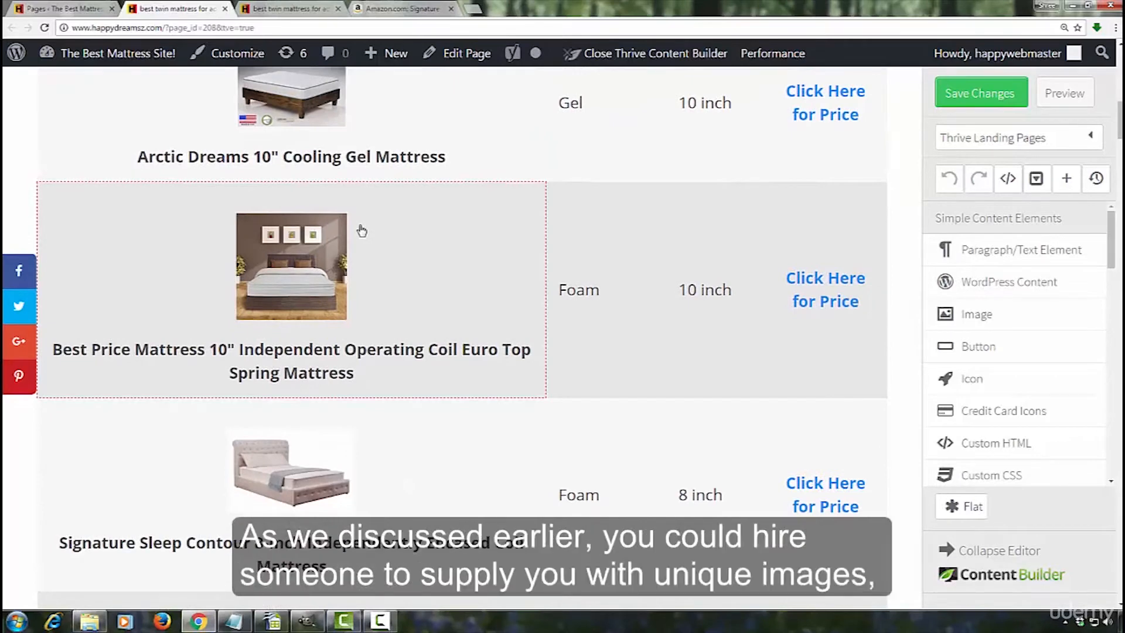
scroll(361, 231, down, 1)
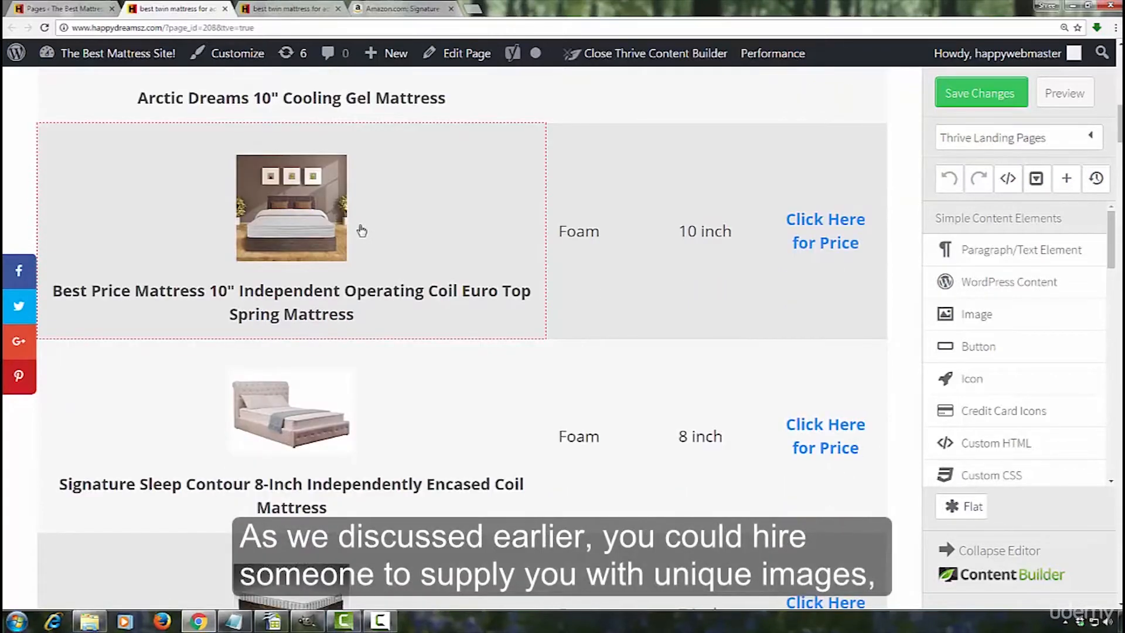
scroll(361, 230, down, 2)
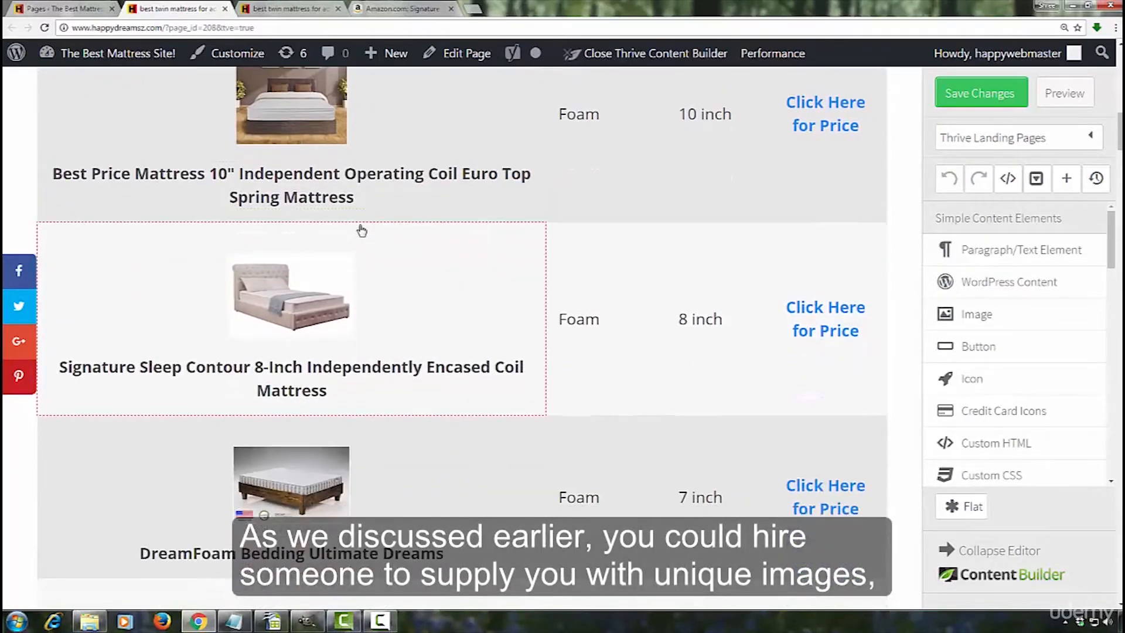
scroll(361, 230, down, 1)
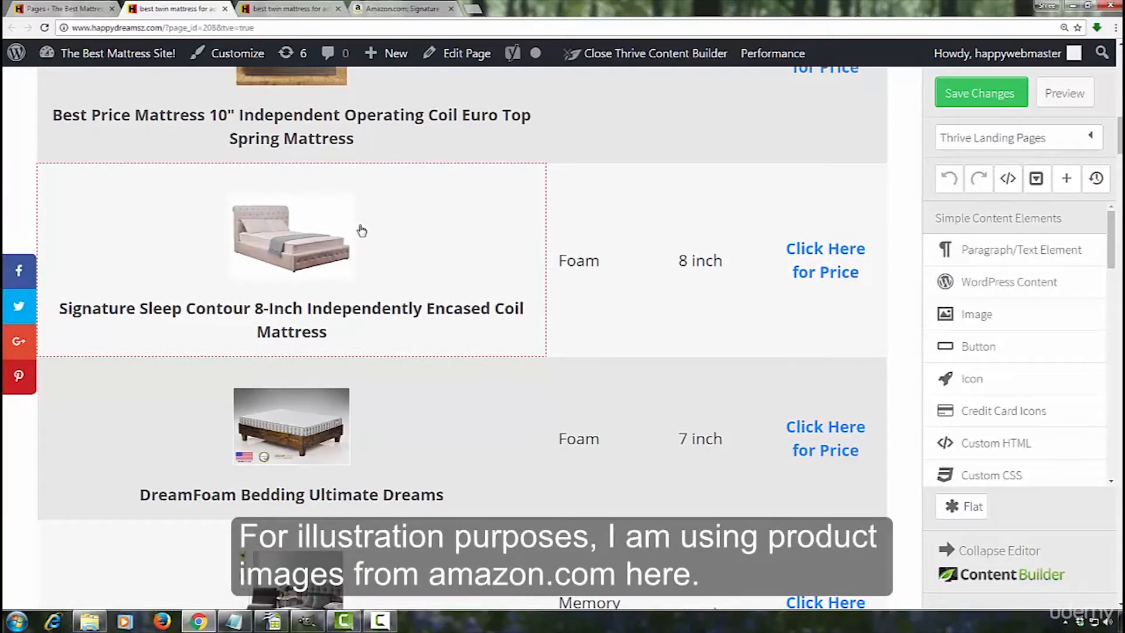
scroll(361, 230, down, 2)
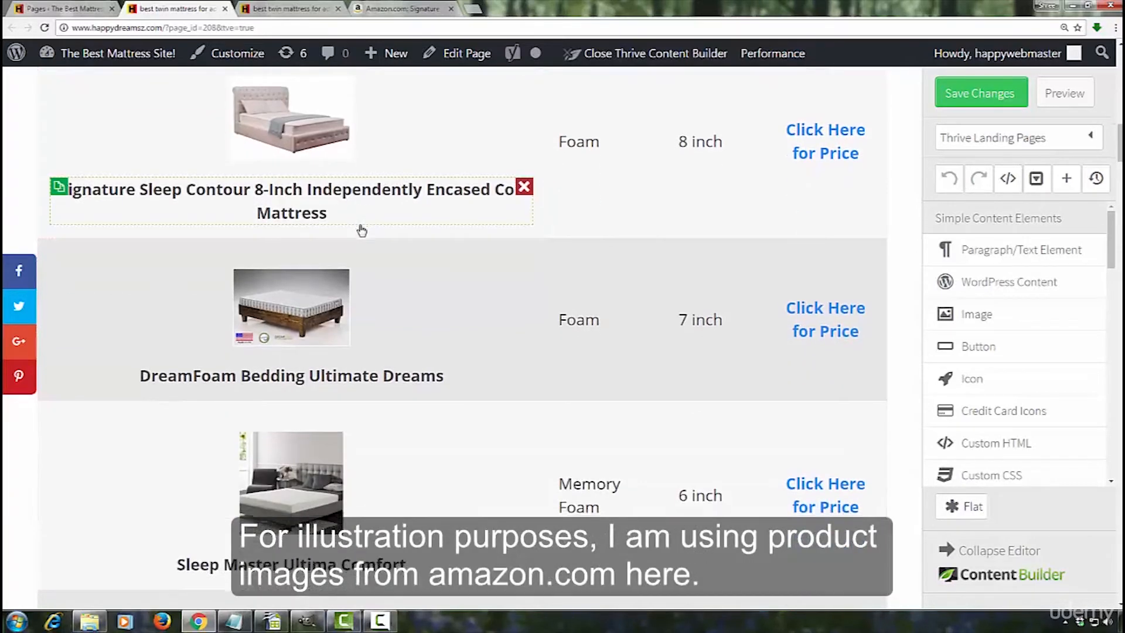
Look through the mattress rows of the comparison table, from the bottom rows back up to the first products, checking their product images
scroll(361, 230, down, 1)
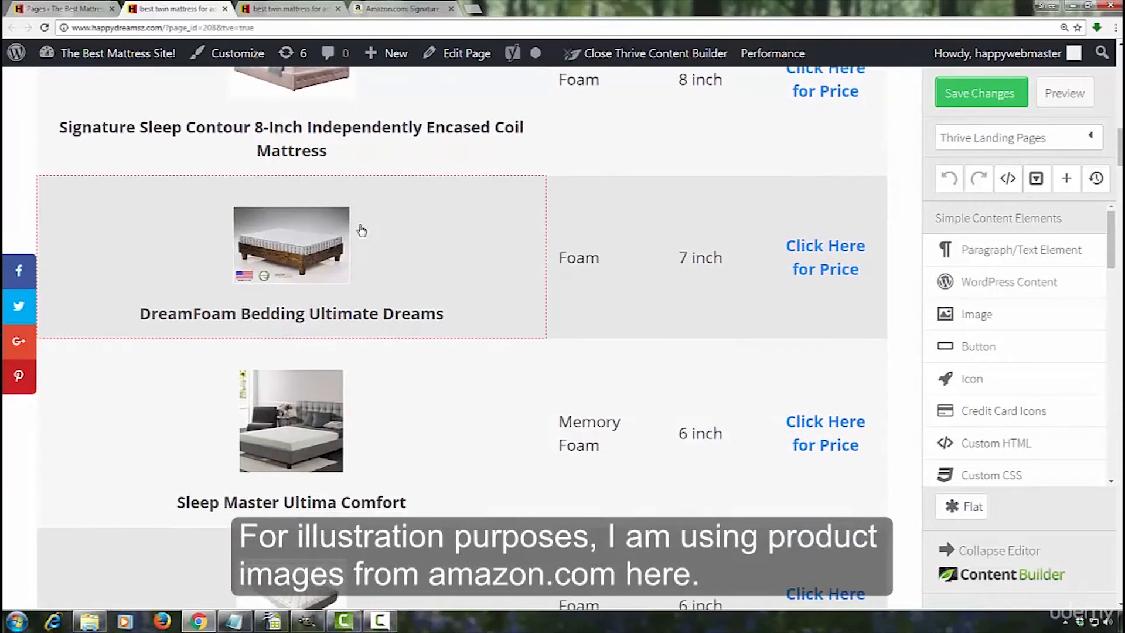
scroll(362, 230, down, 2)
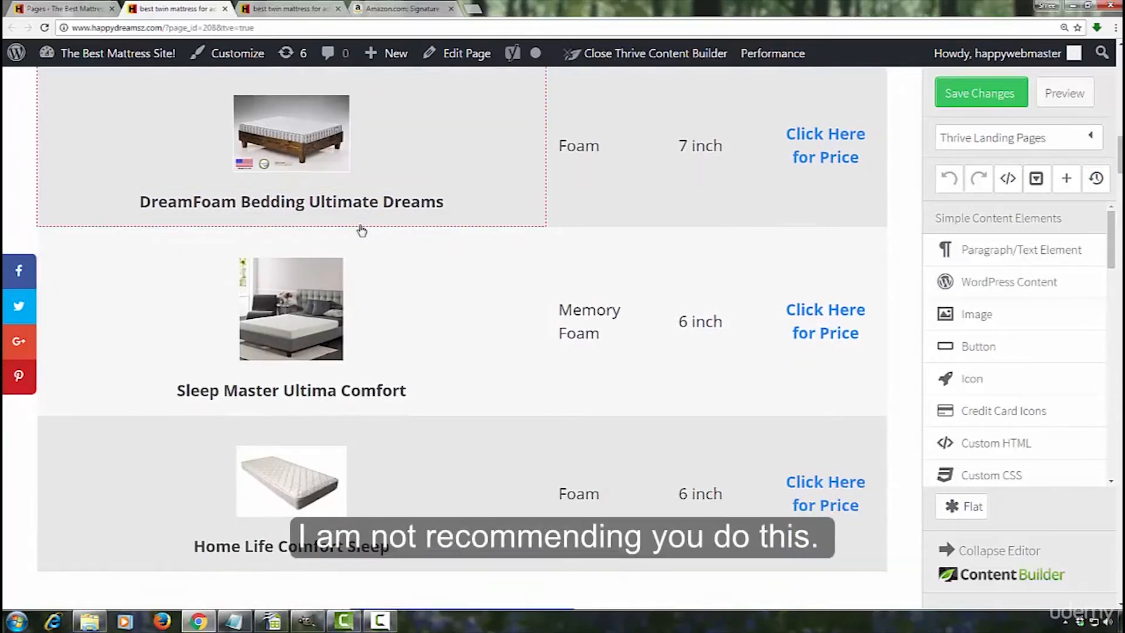
scroll(362, 231, up, 7)
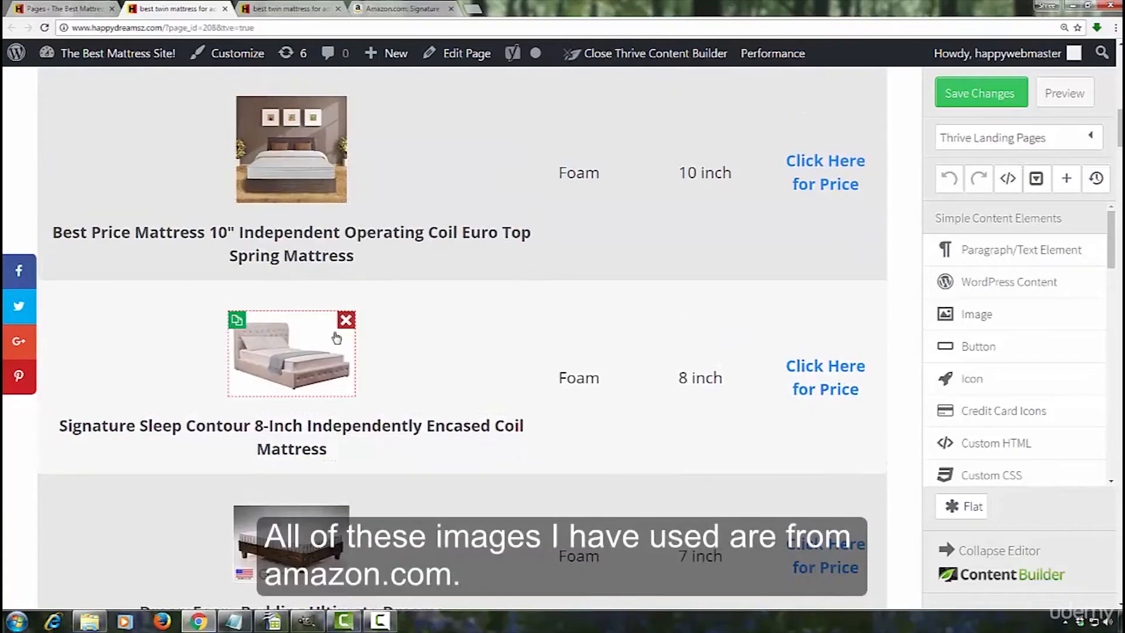
scroll(336, 338, down, 1)
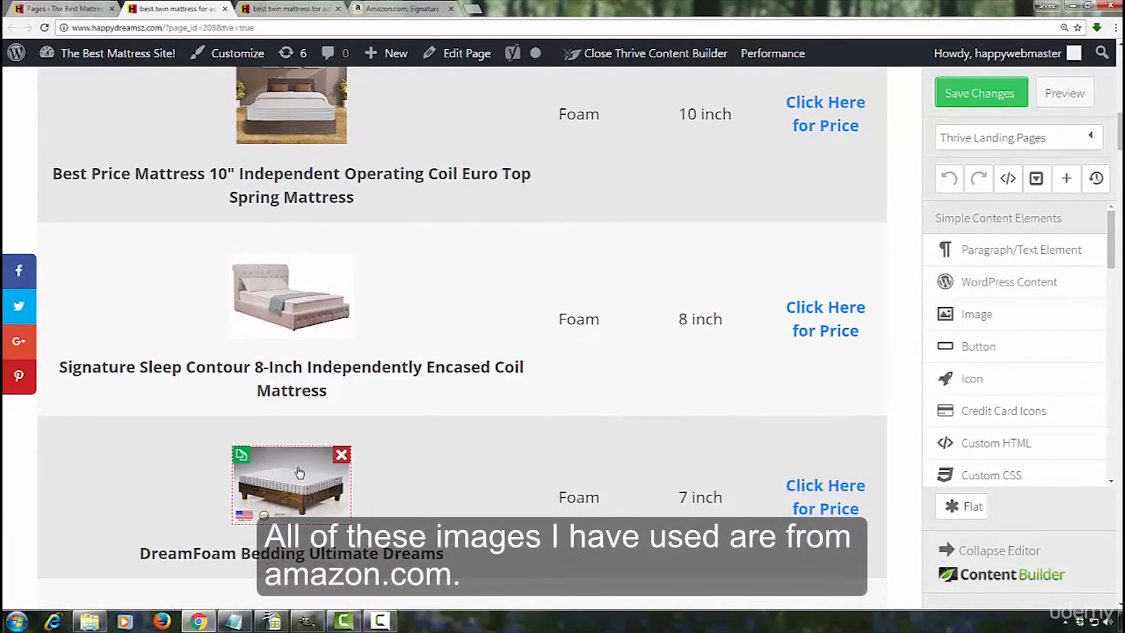
scroll(299, 471, down, 2)
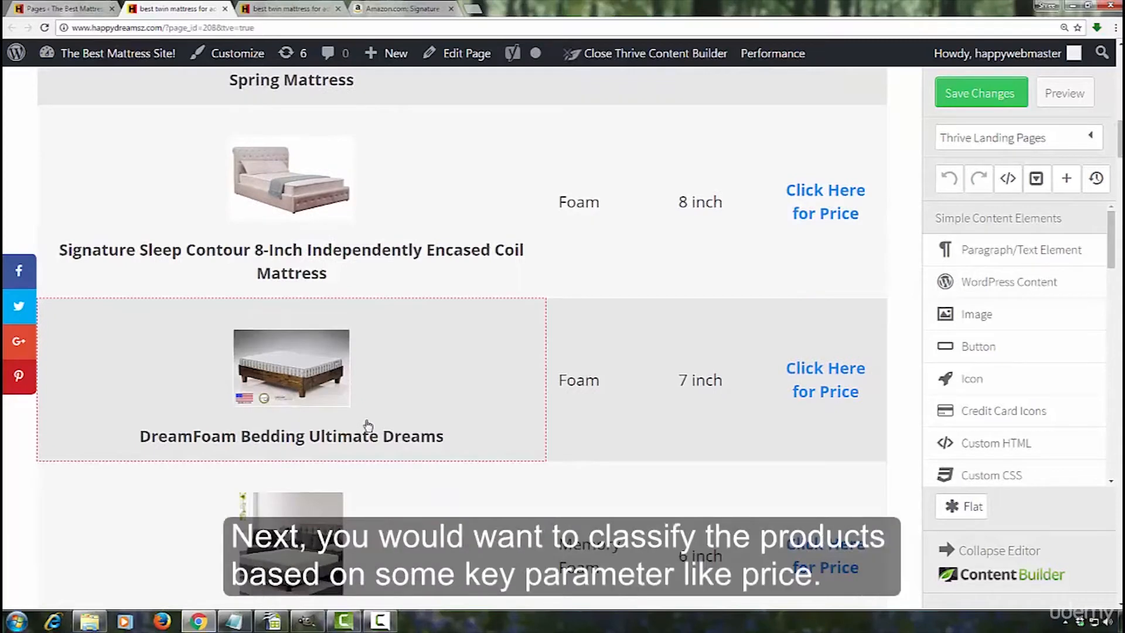
scroll(368, 424, up, 5)
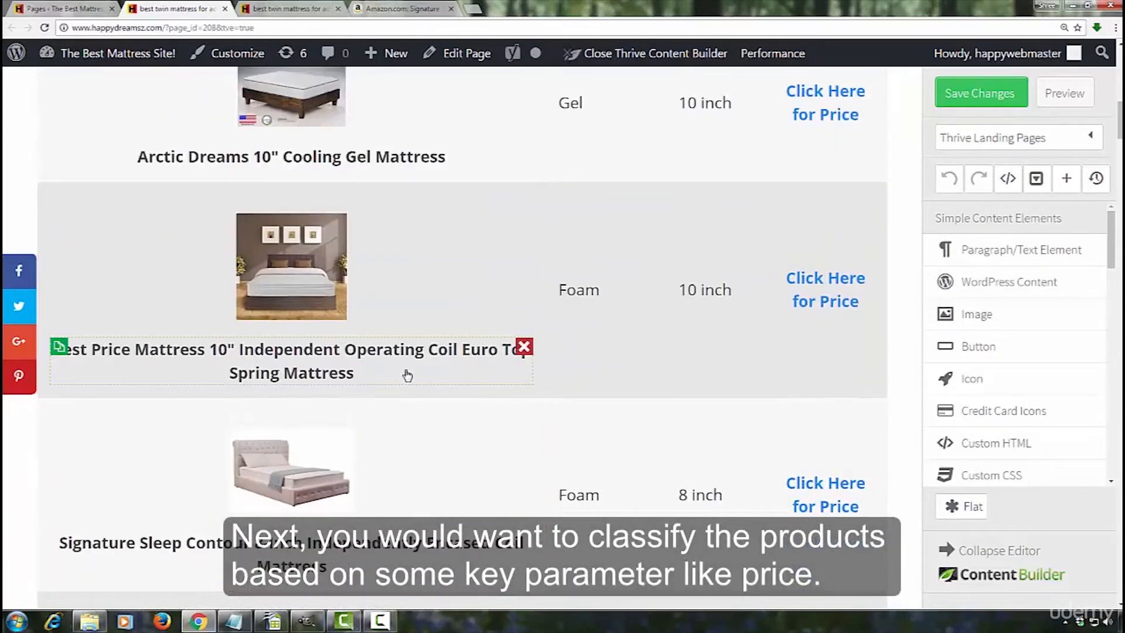
scroll(407, 375, up, 5)
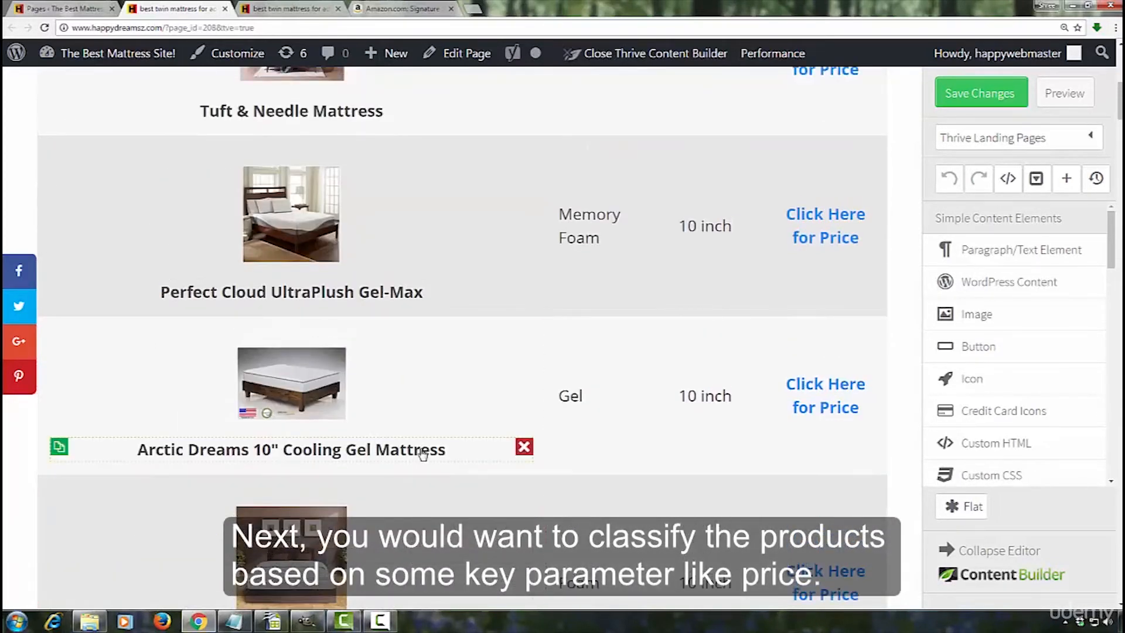
scroll(421, 454, up, 2)
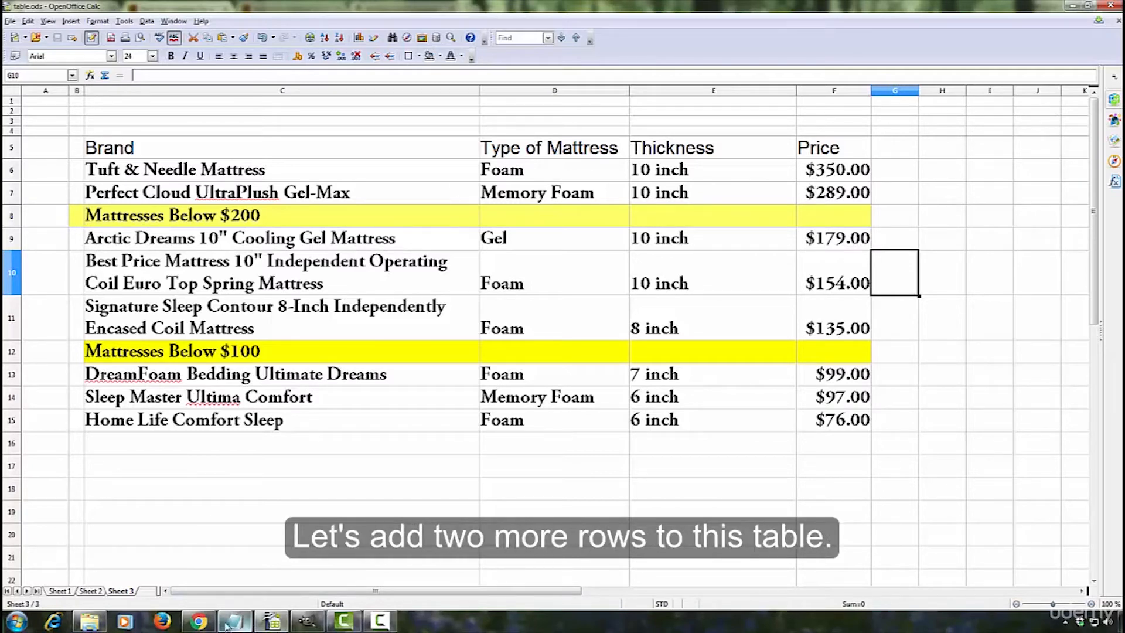
Switch to the page editor in Chrome and insert a table row after the Perfect Cloud UltraPlush Gel-Max row, checking its place against the spreadsheet
click(208, 625)
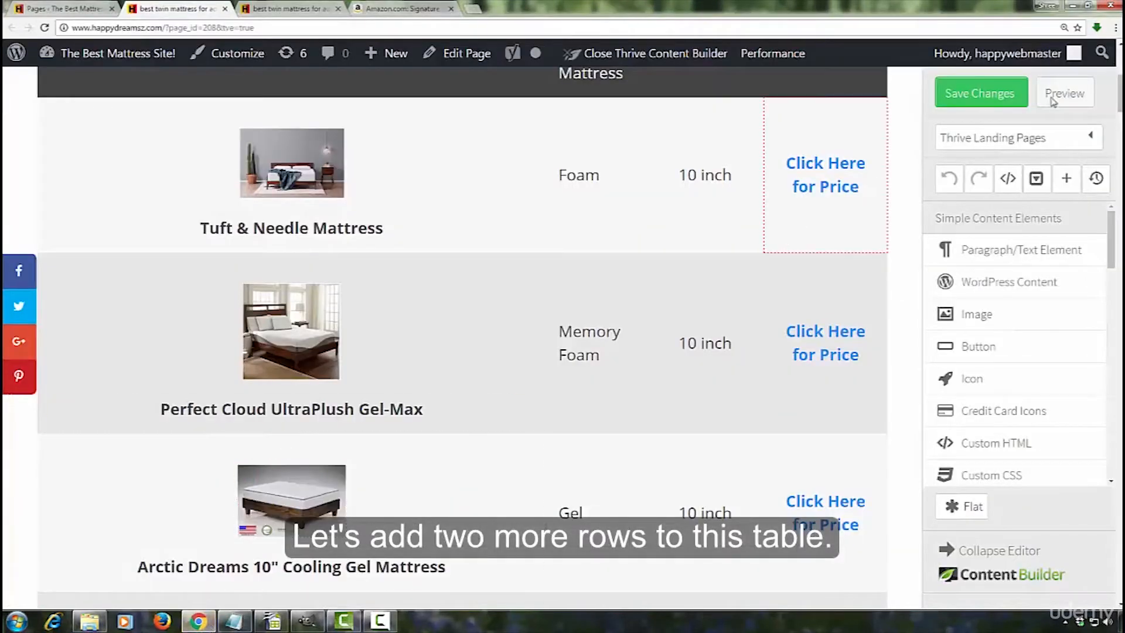
scroll(547, 251, up, 6)
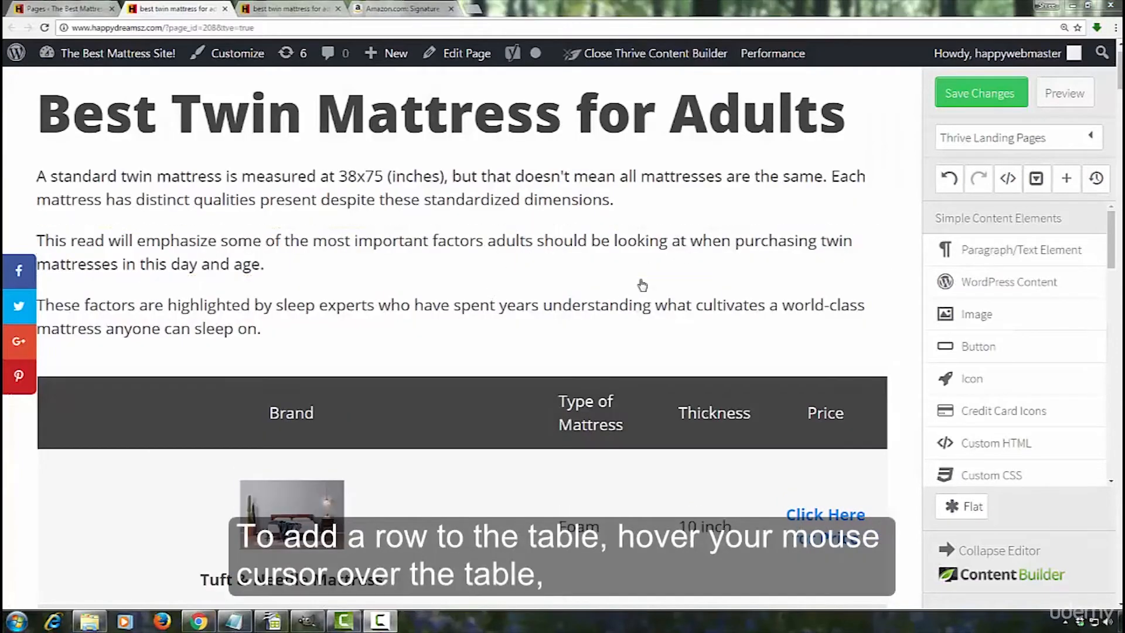
click(643, 372)
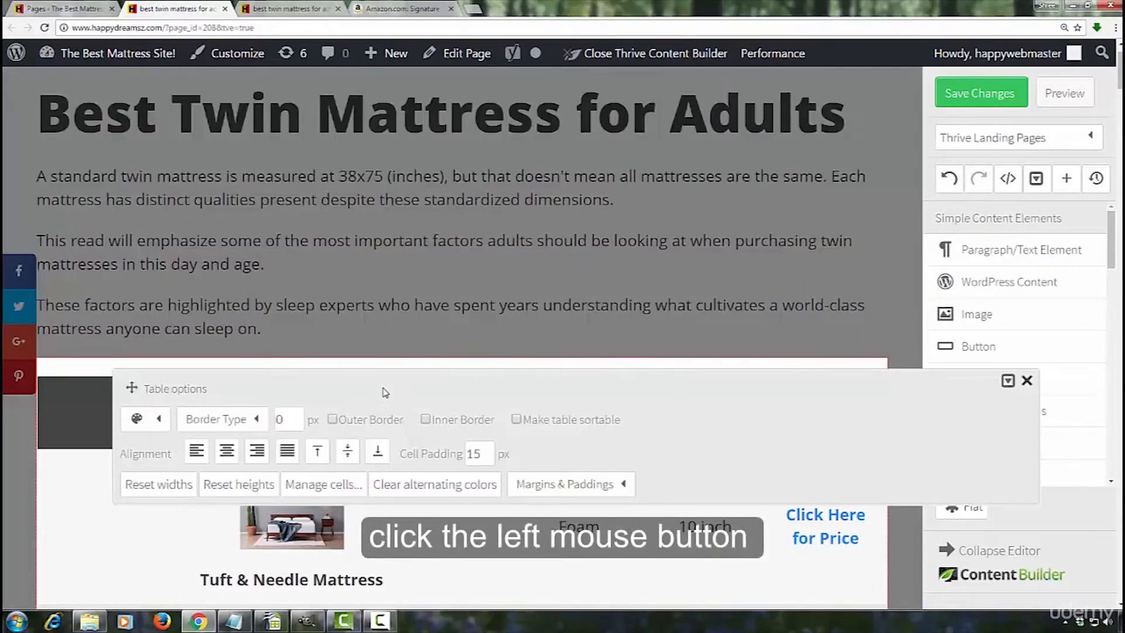
click(321, 486)
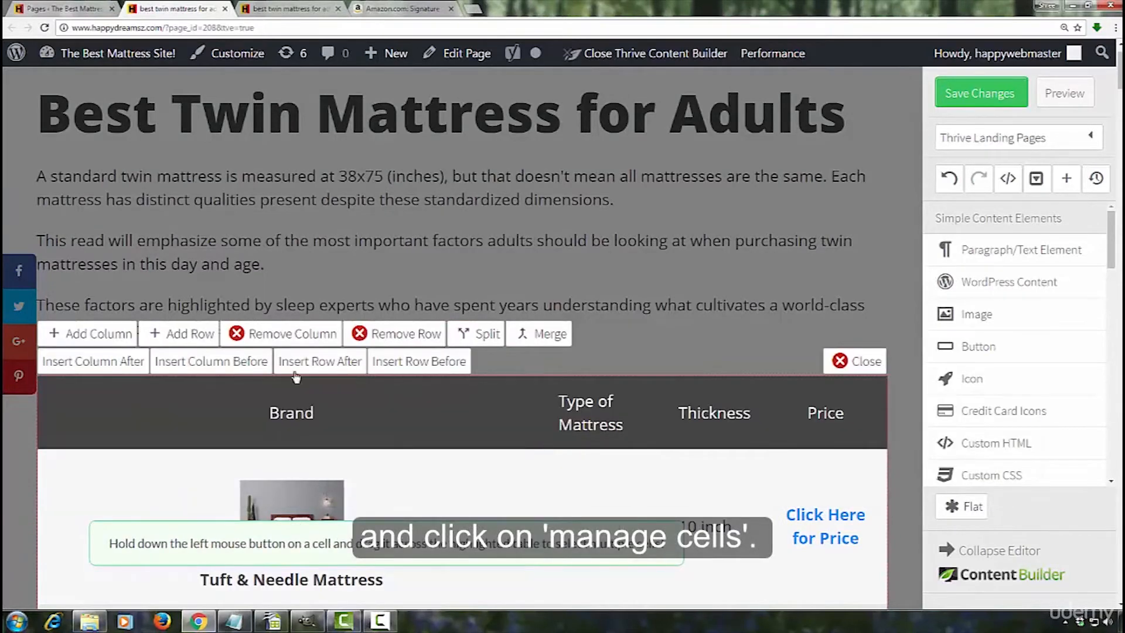
scroll(427, 436, down, 3)
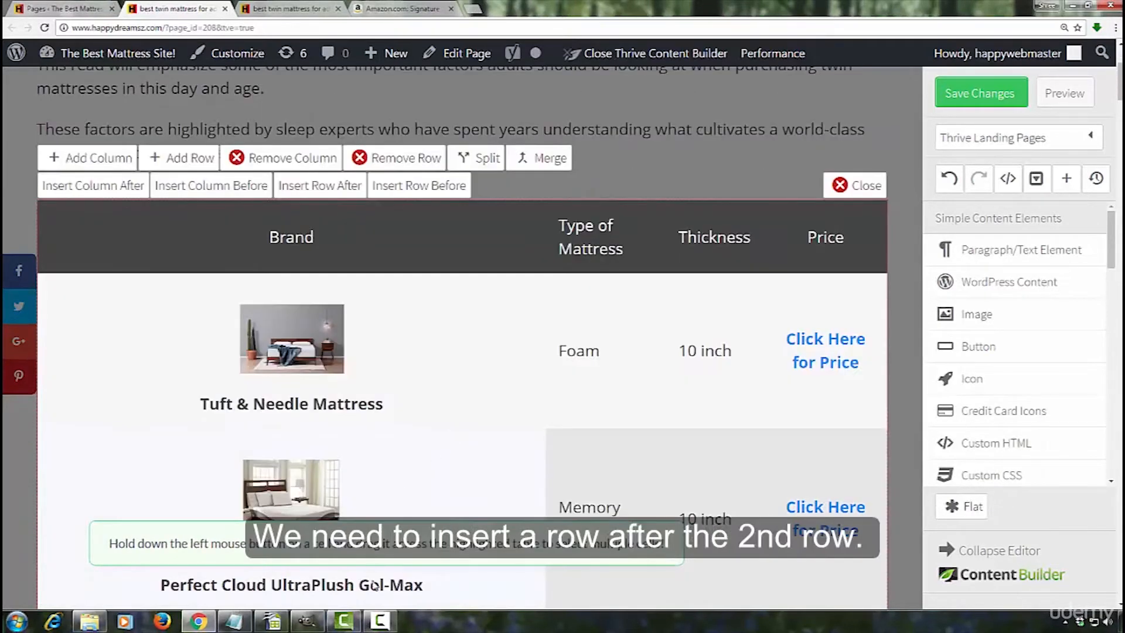
click(276, 622)
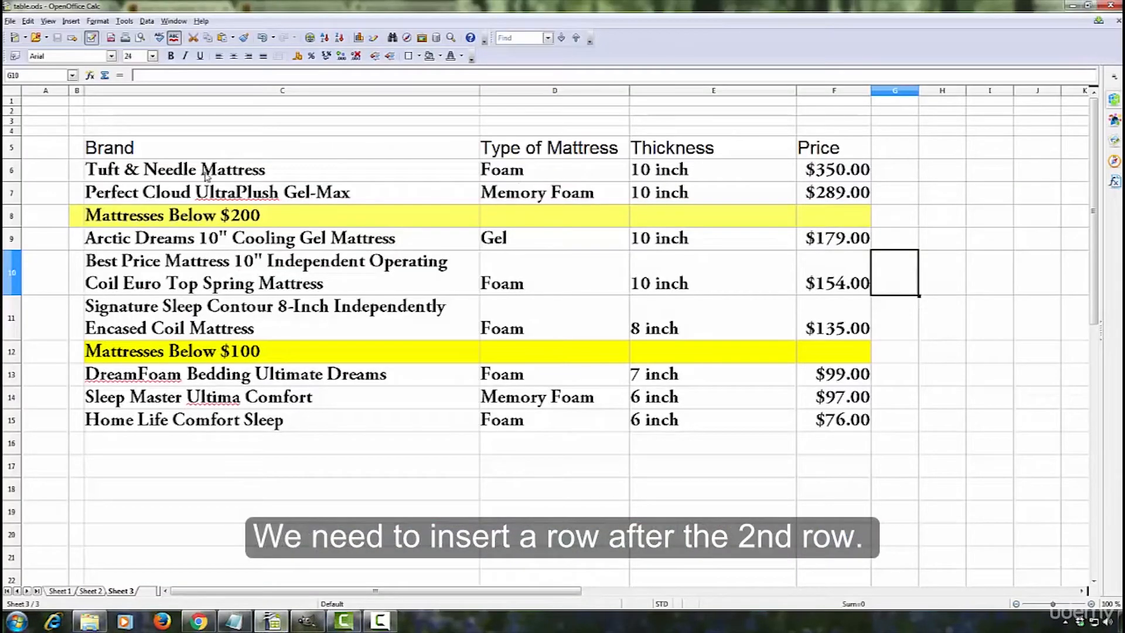
click(275, 622)
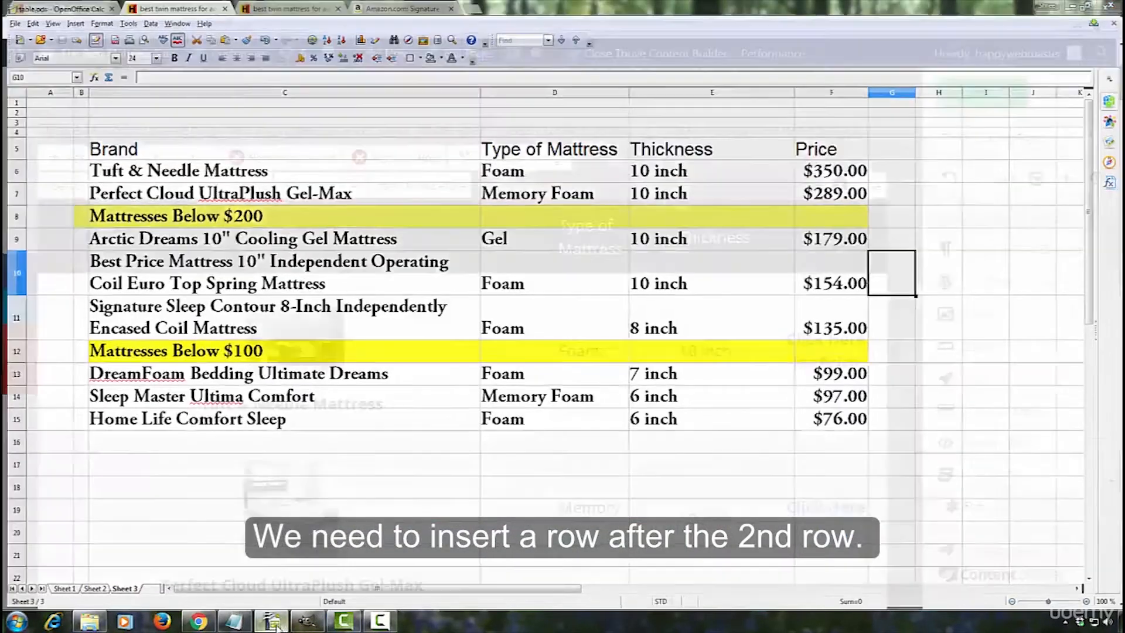
scroll(209, 407, down, 1)
scroll(209, 407, down, 2)
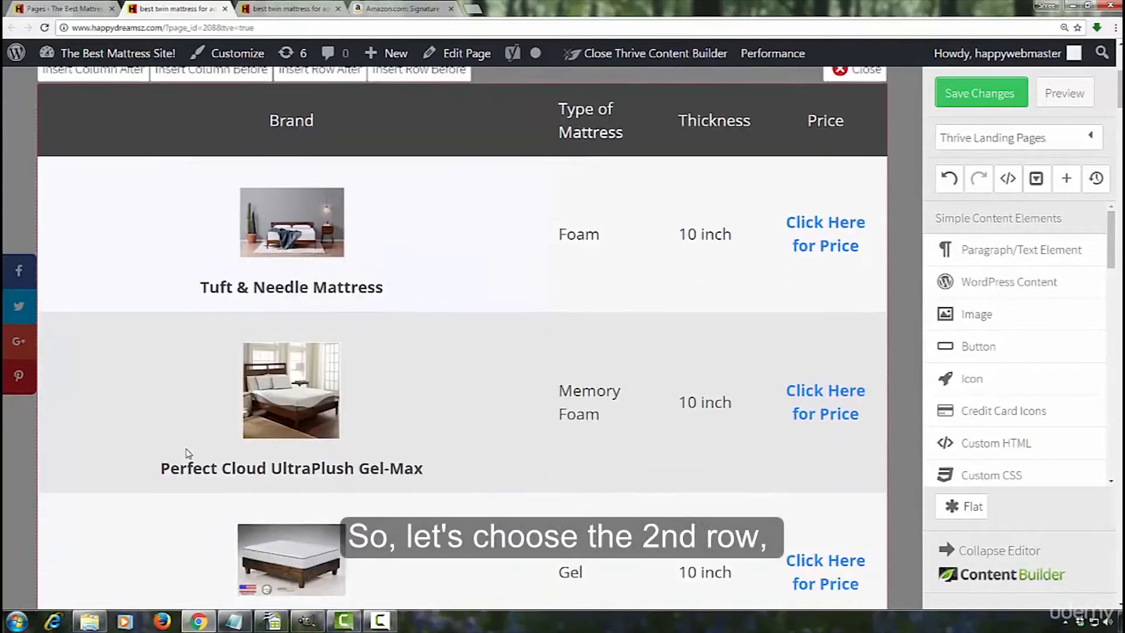
click(181, 428)
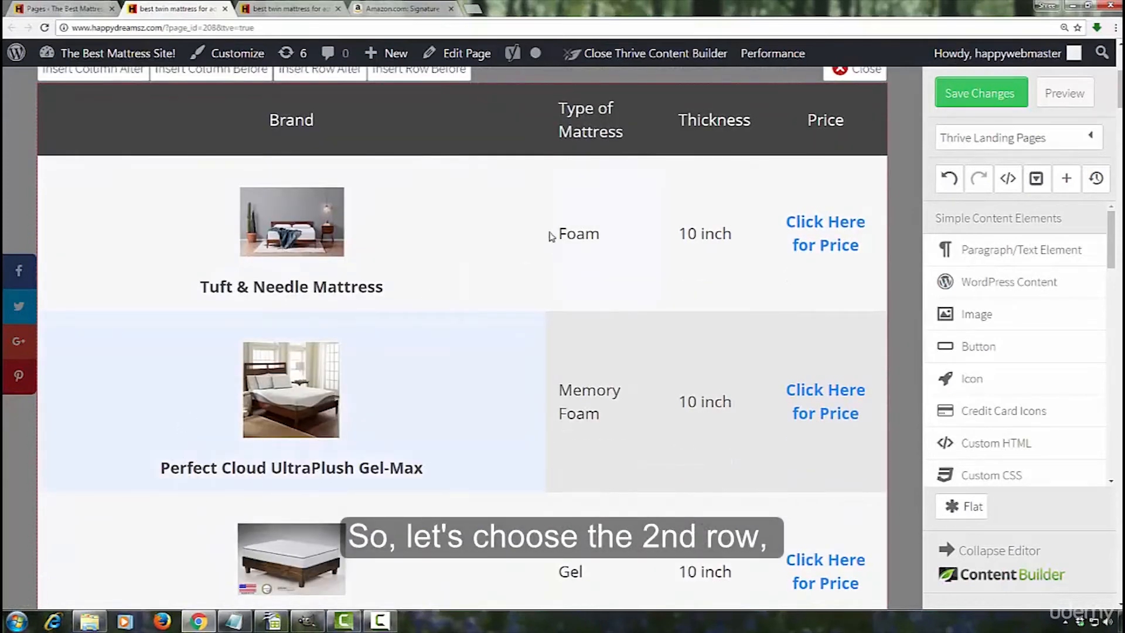
scroll(550, 236, up, 1)
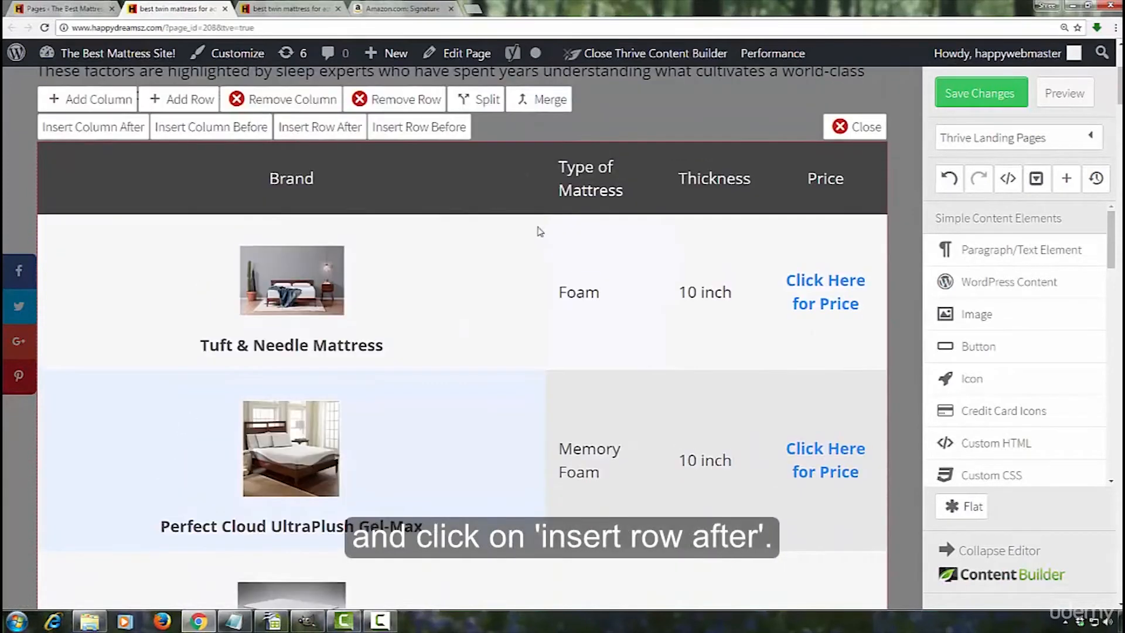
click(305, 128)
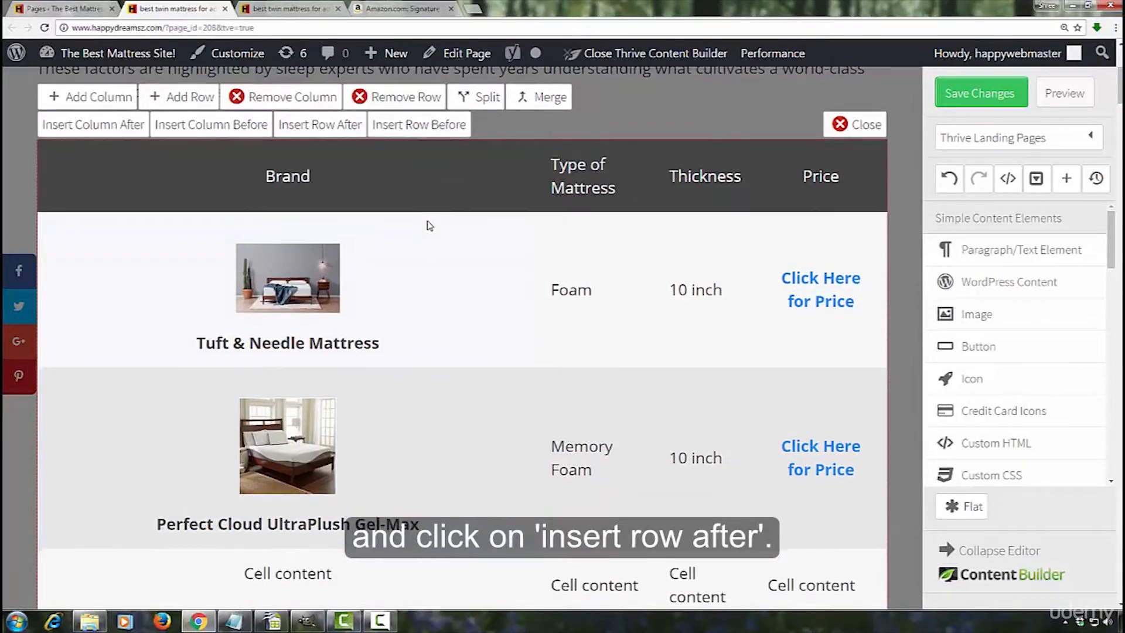
Insert a table row before the DreamFoam Bedding Ultimate Dreams row, as in the spreadsheet, and close cell management
scroll(429, 226, down, 2)
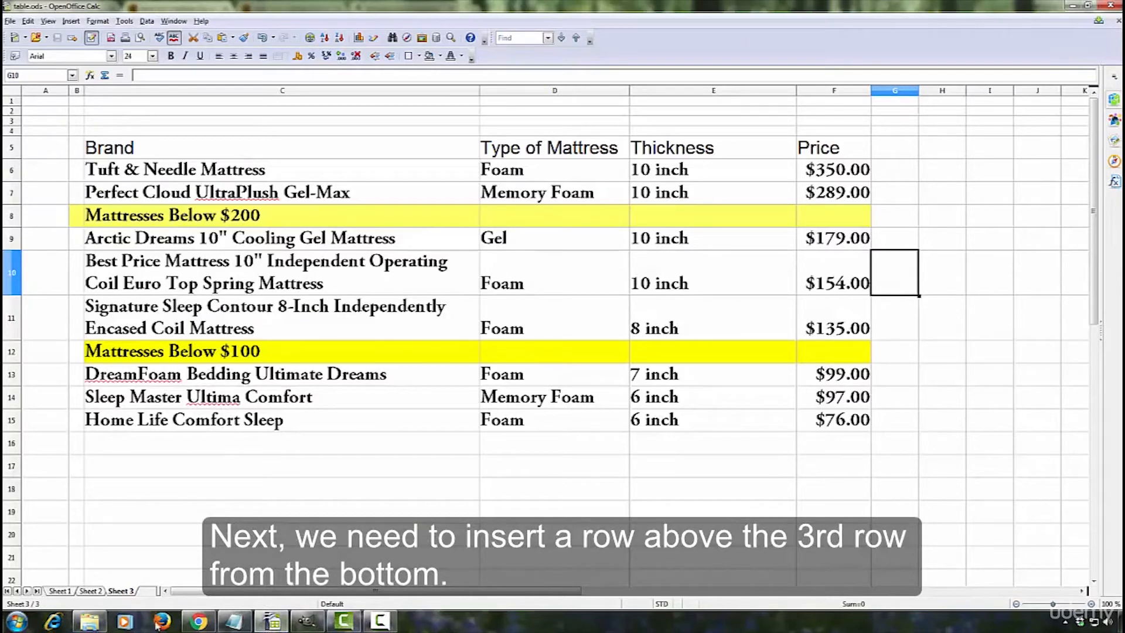
click(273, 622)
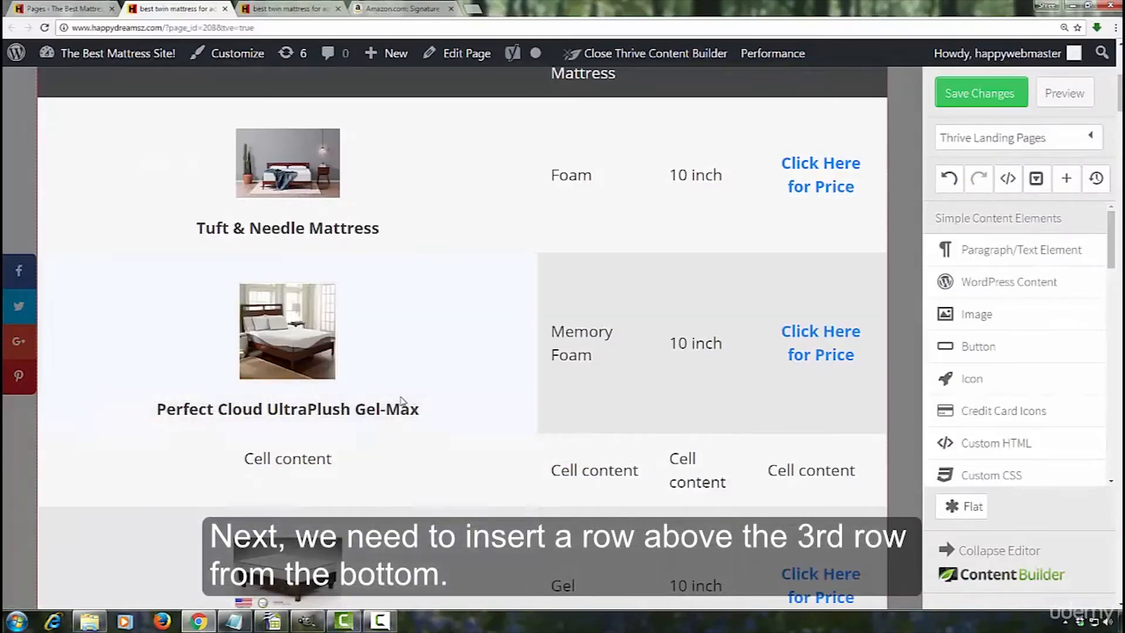
scroll(402, 400, down, 18)
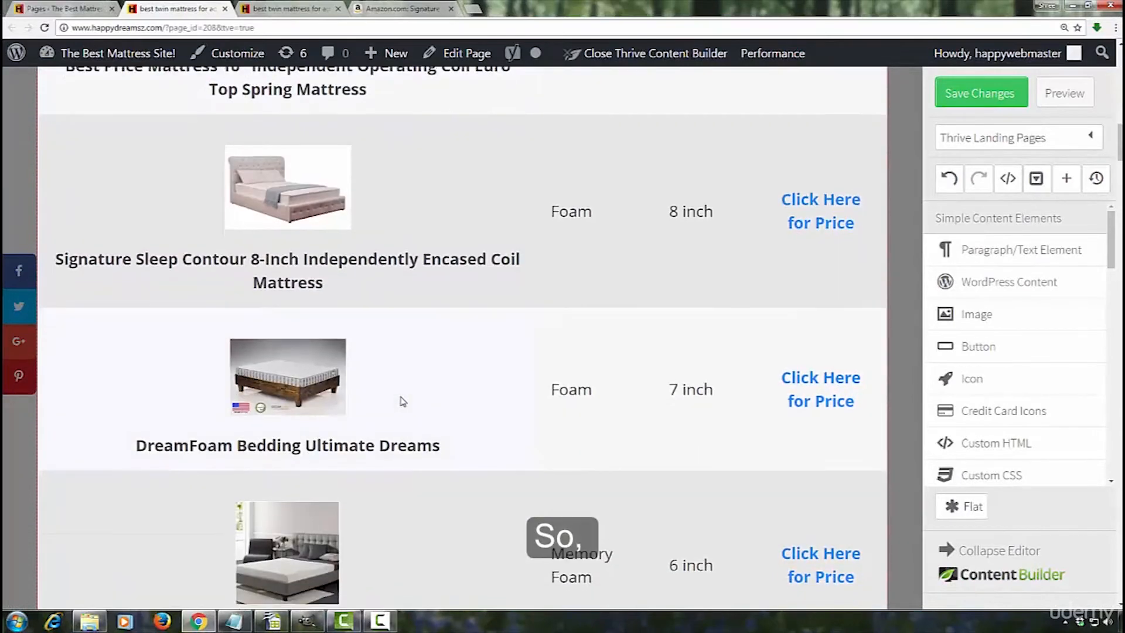
scroll(403, 401, down, 6)
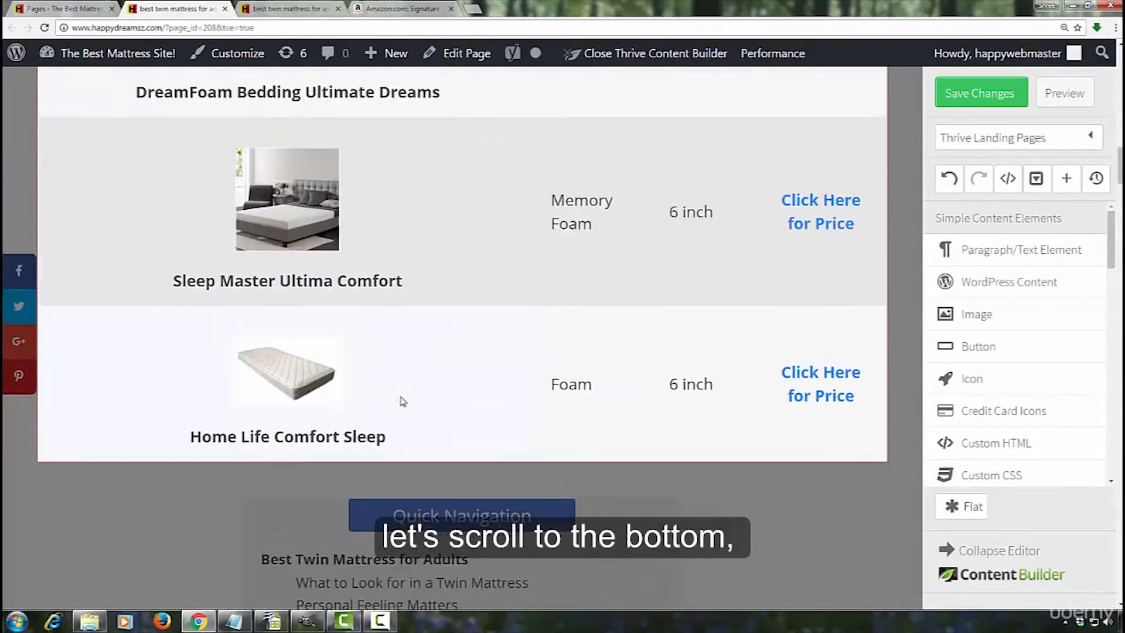
scroll(401, 398, up, 4)
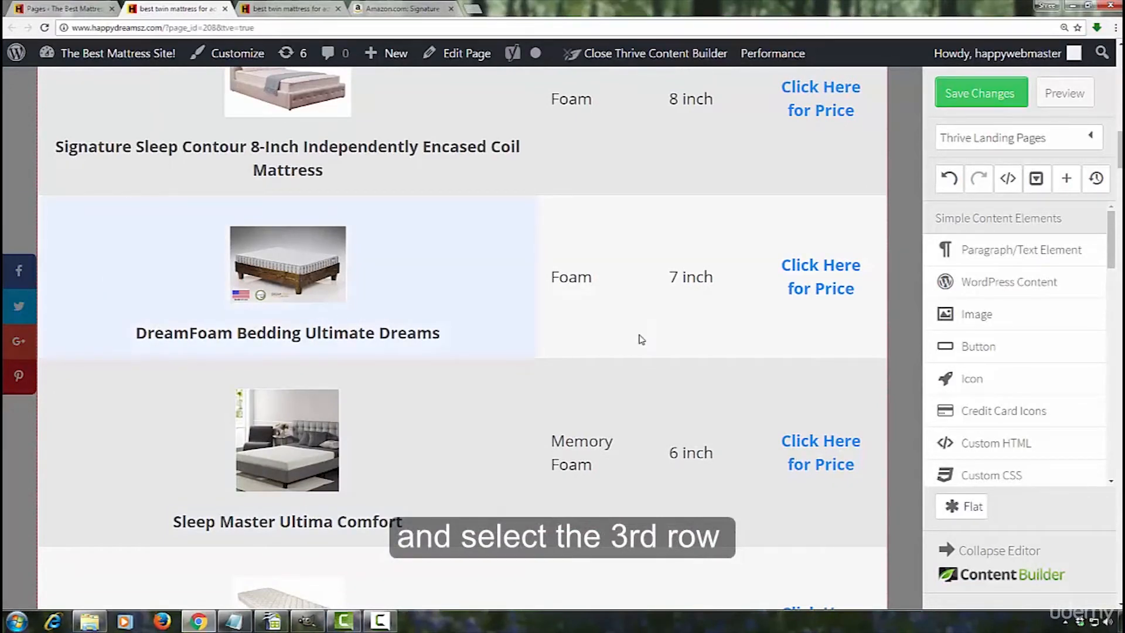
scroll(642, 339, up, 13)
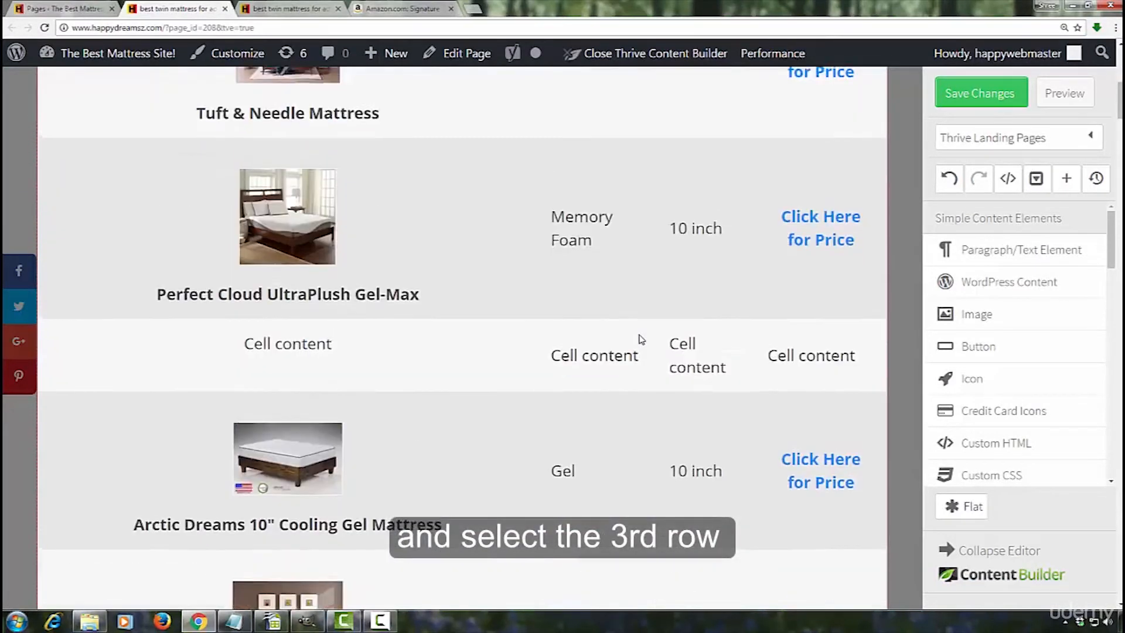
scroll(640, 339, up, 8)
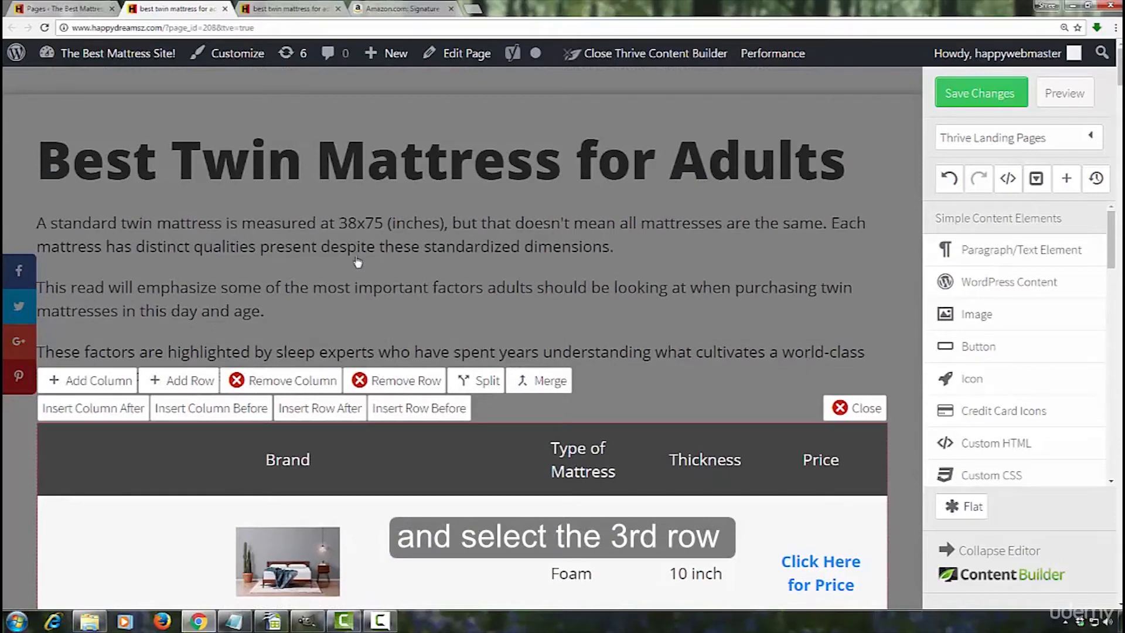
click(408, 409)
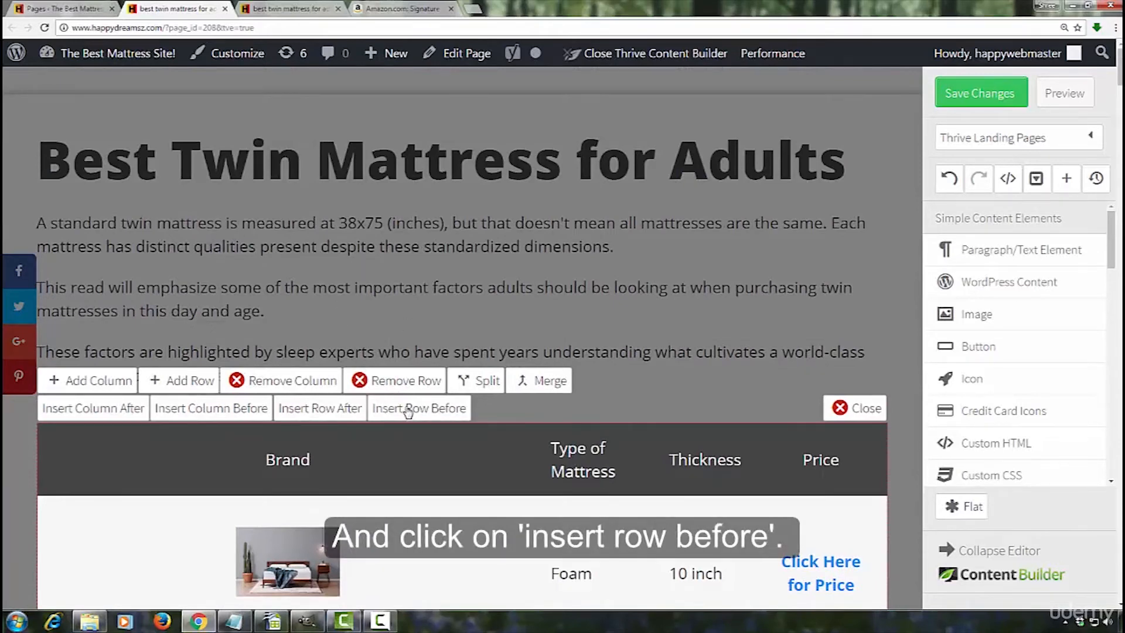
click(865, 408)
Check both inserted rows, merge all four cells of the one below Perfect Cloud UltraPlush Gel-Max, and close cell management
scroll(847, 394, down, 15)
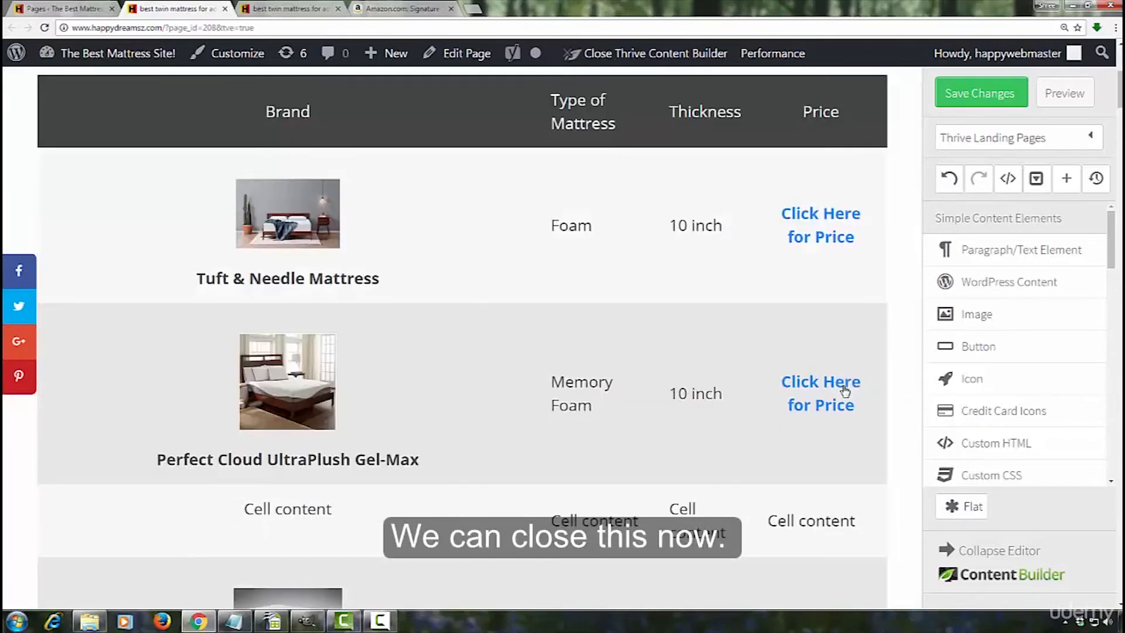
scroll(844, 390, up, 2)
scroll(844, 389, up, 3)
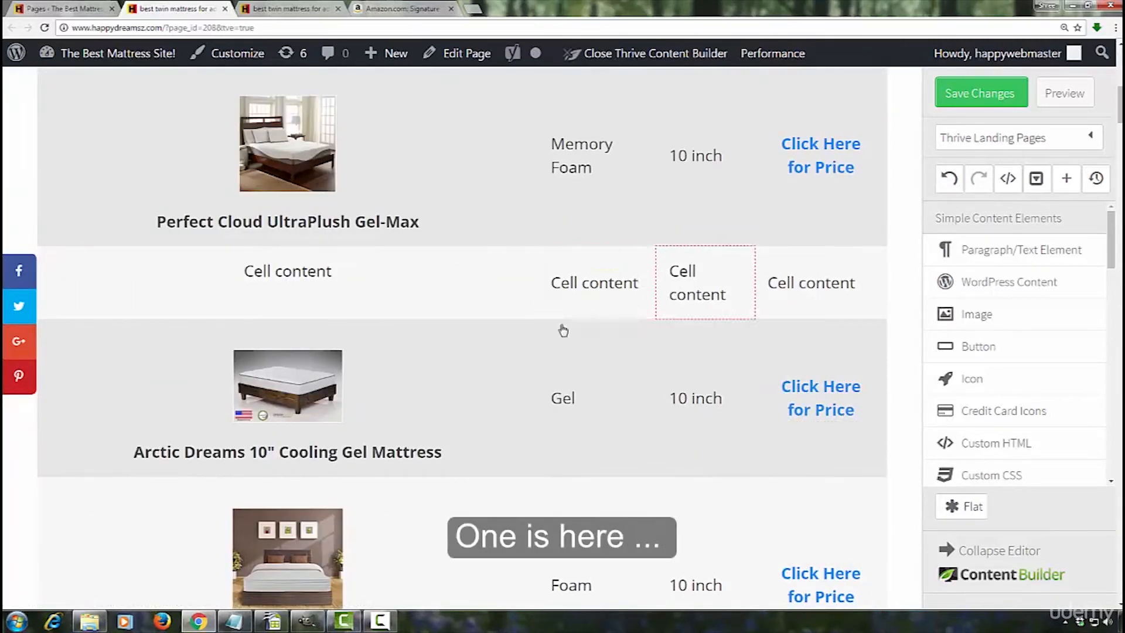
scroll(551, 329, down, 3)
scroll(552, 328, down, 8)
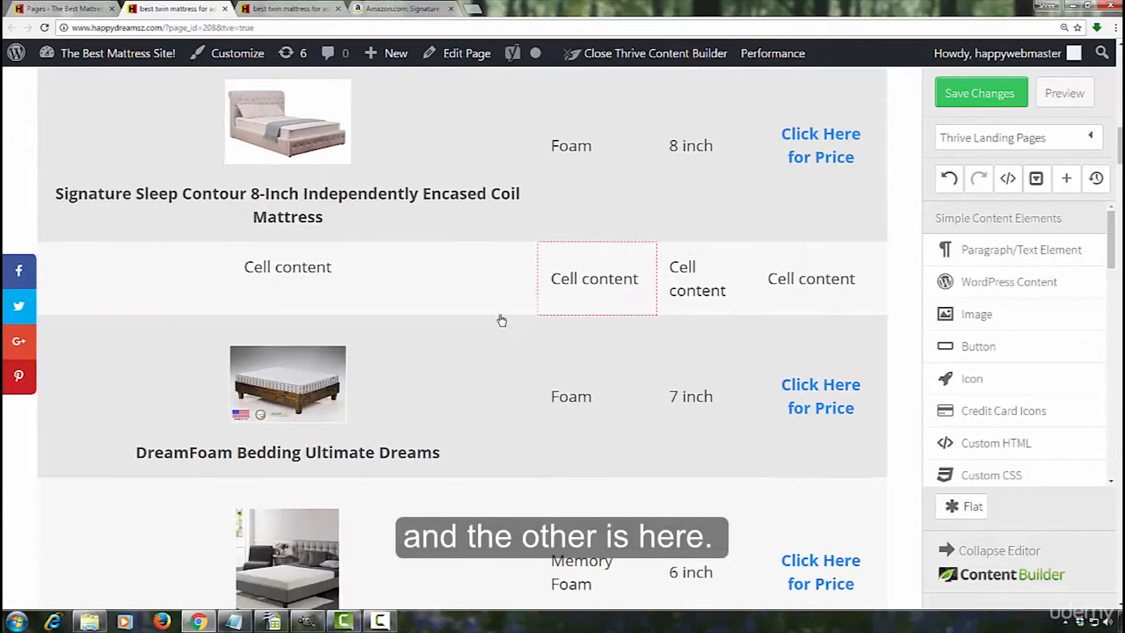
scroll(463, 334, up, 8)
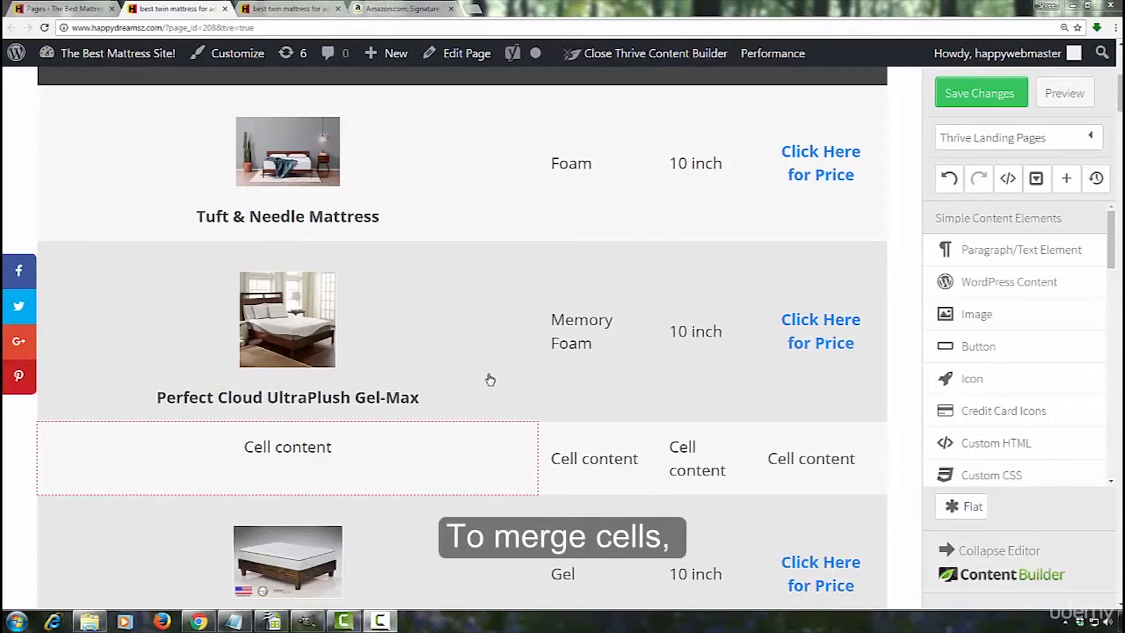
click(464, 478)
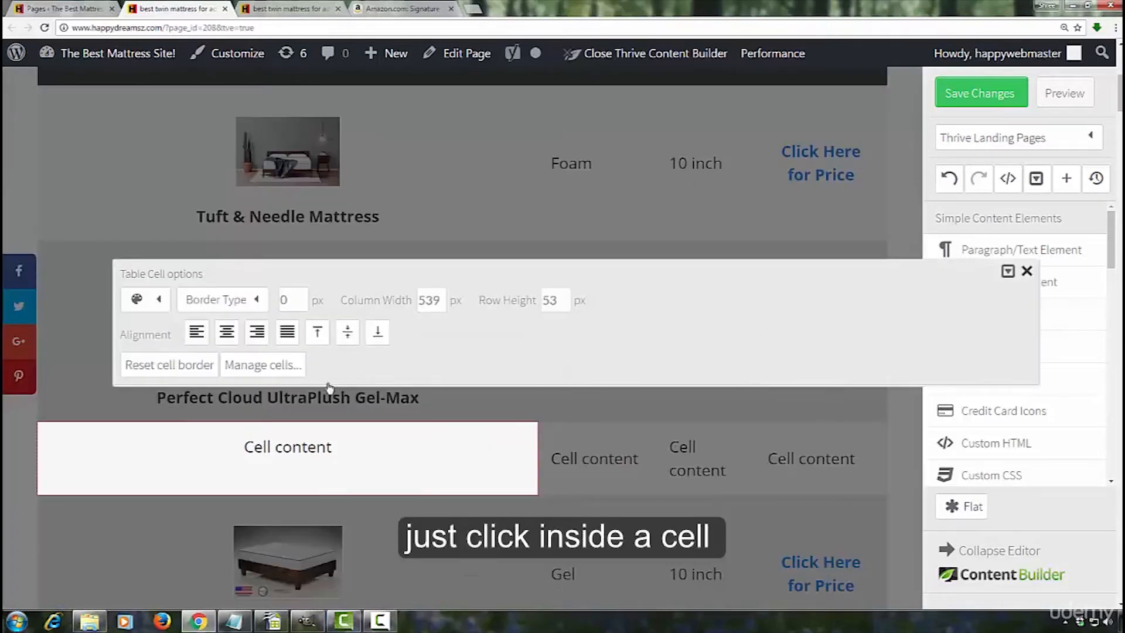
click(273, 366)
drag(279, 471, 505, 475)
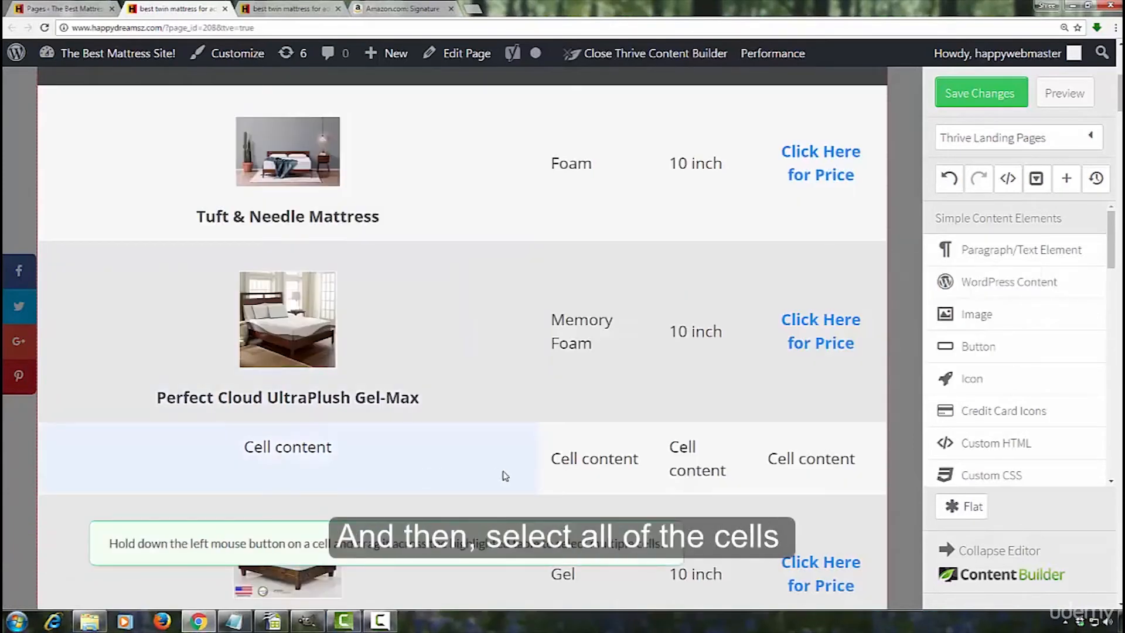
drag(705, 477, 841, 469)
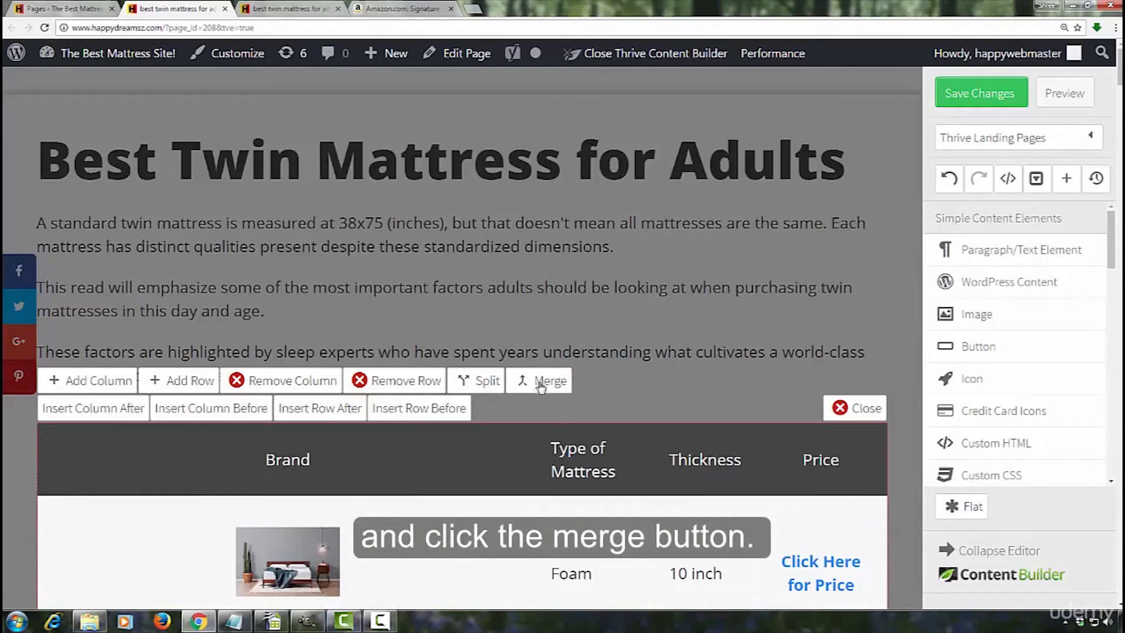
click(861, 406)
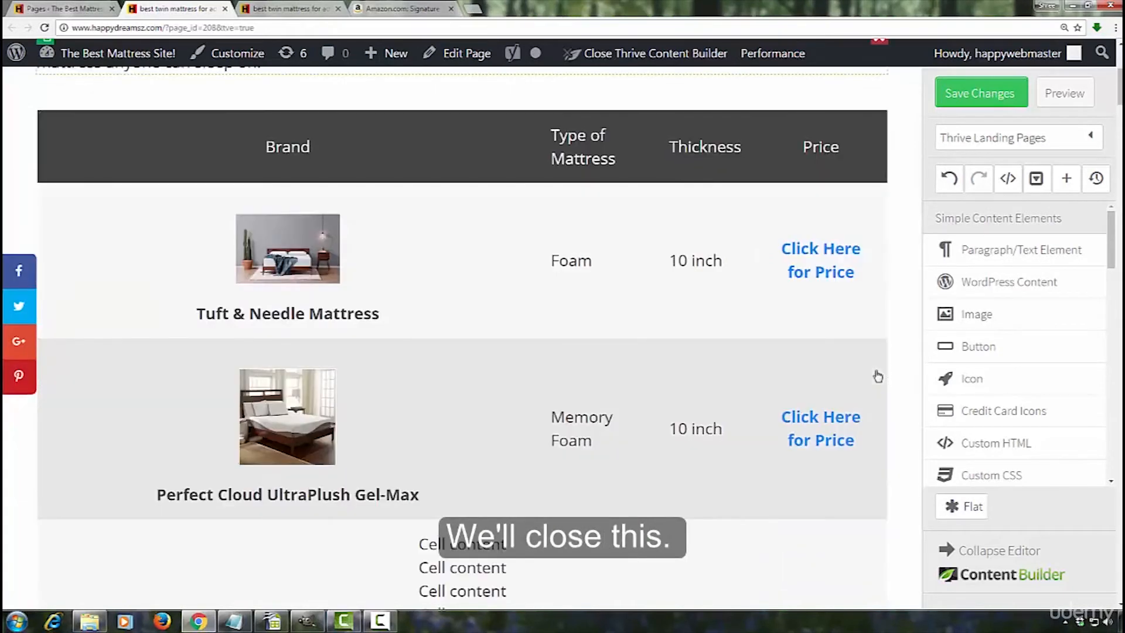
Delete the three extra placeholder text elements from the merged row below Perfect Cloud UltraPlush Gel-Max, keeping a single one
scroll(867, 337, down, 4)
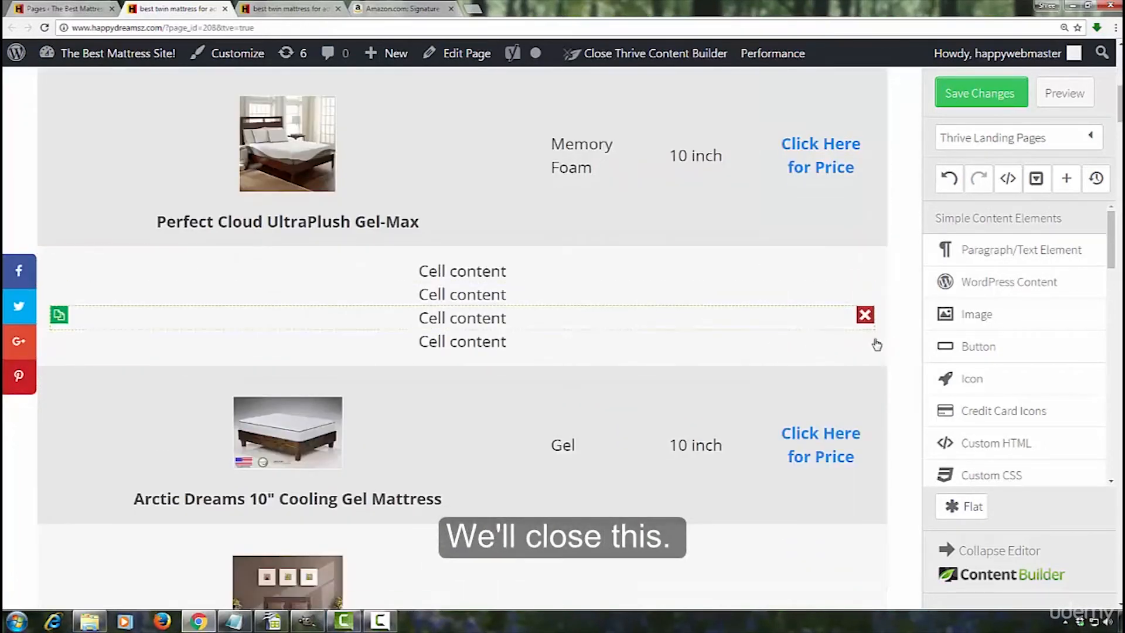
click(865, 338)
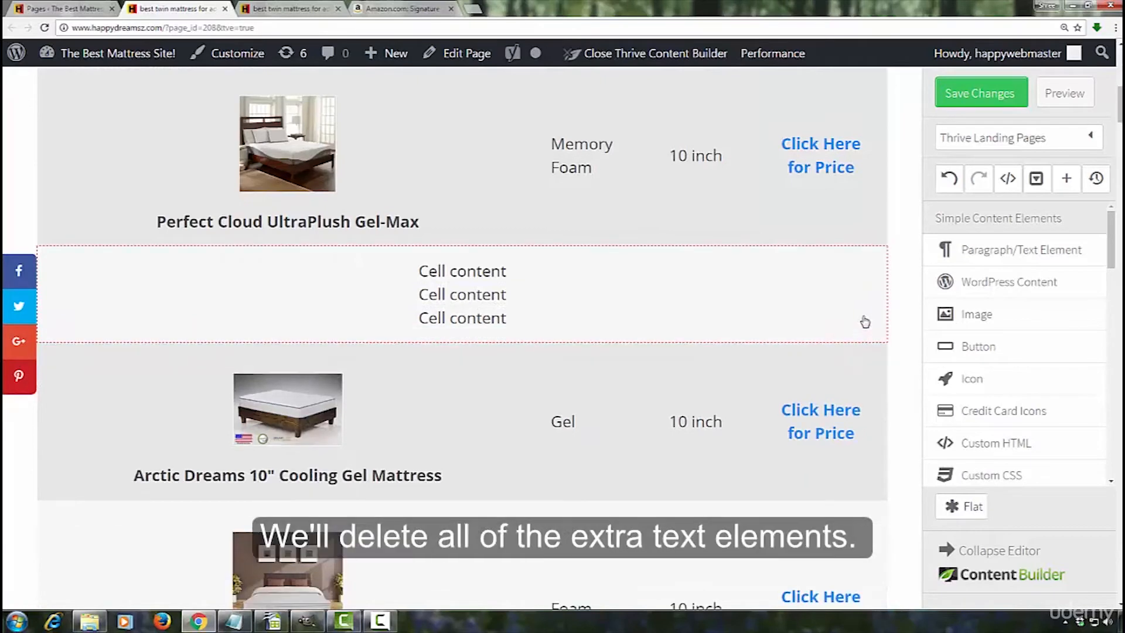
click(867, 315)
click(864, 294)
Replace the remaining placeholder text in the row below Perfect Cloud UltraPlush Gel-Max with "Mattress below $200" in bold
drag(509, 272, 406, 274)
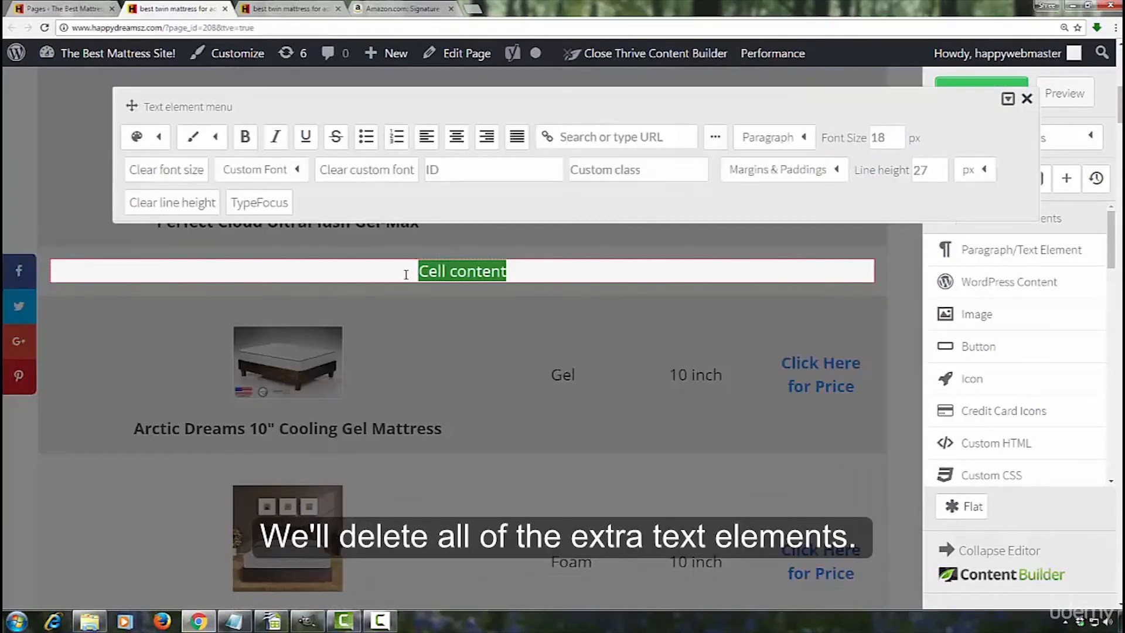
text(Mattress )
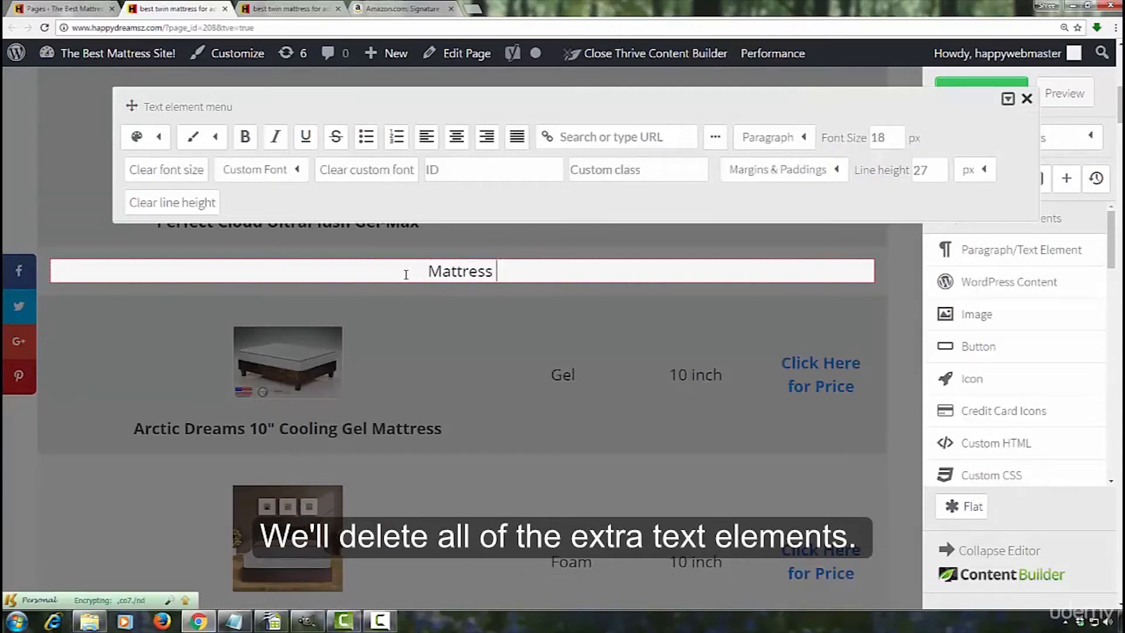
text(below $200)
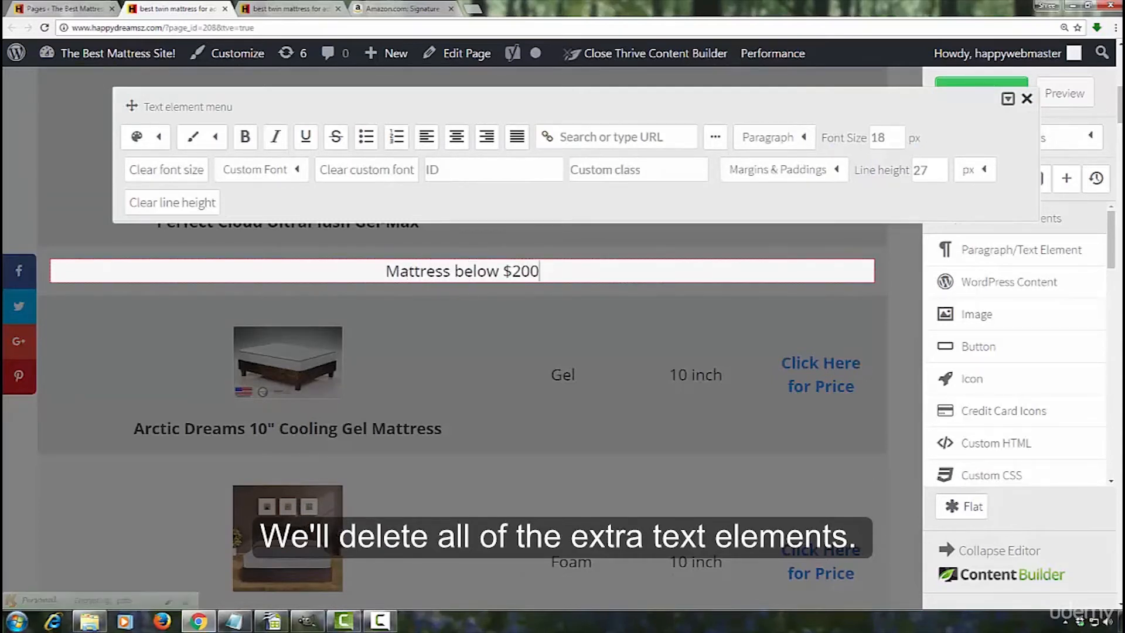
click(245, 137)
scroll(472, 507, up, 4)
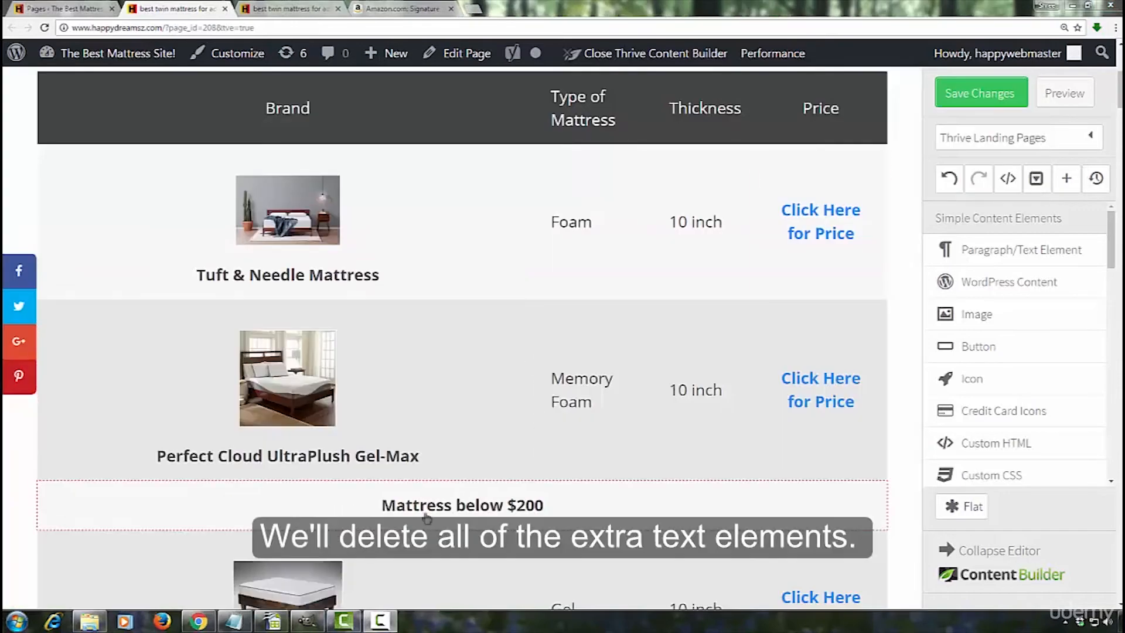
Merge all four cells of the inserted row above DreamFoam Bedding Ultimate Dreams into one and close cell management
scroll(490, 469, down, 5)
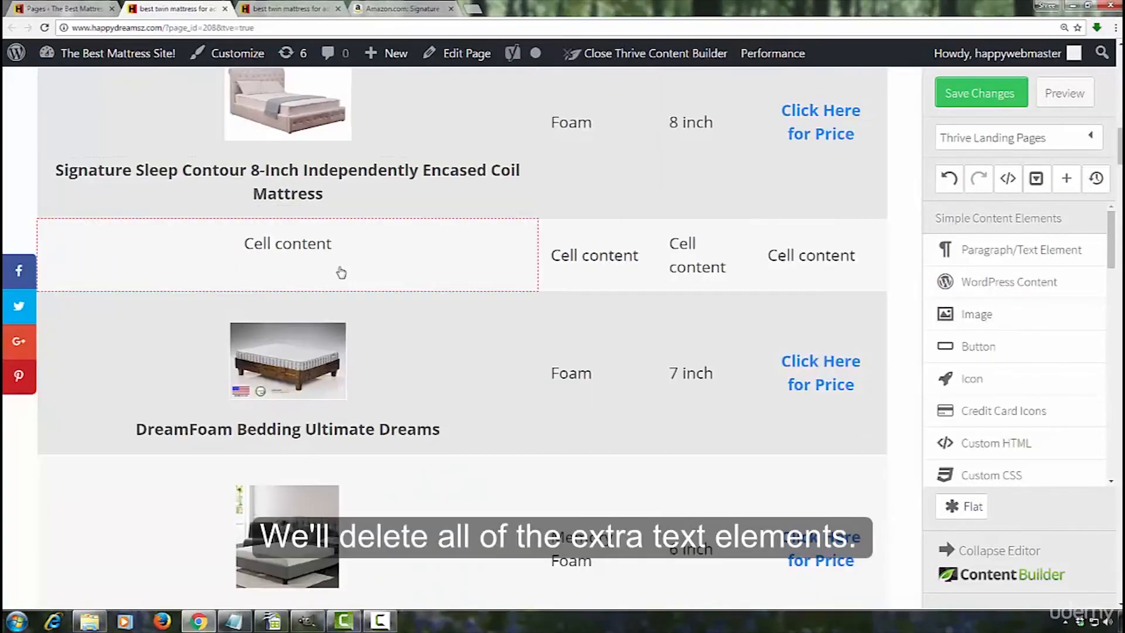
click(265, 278)
scroll(589, 256, up, 12)
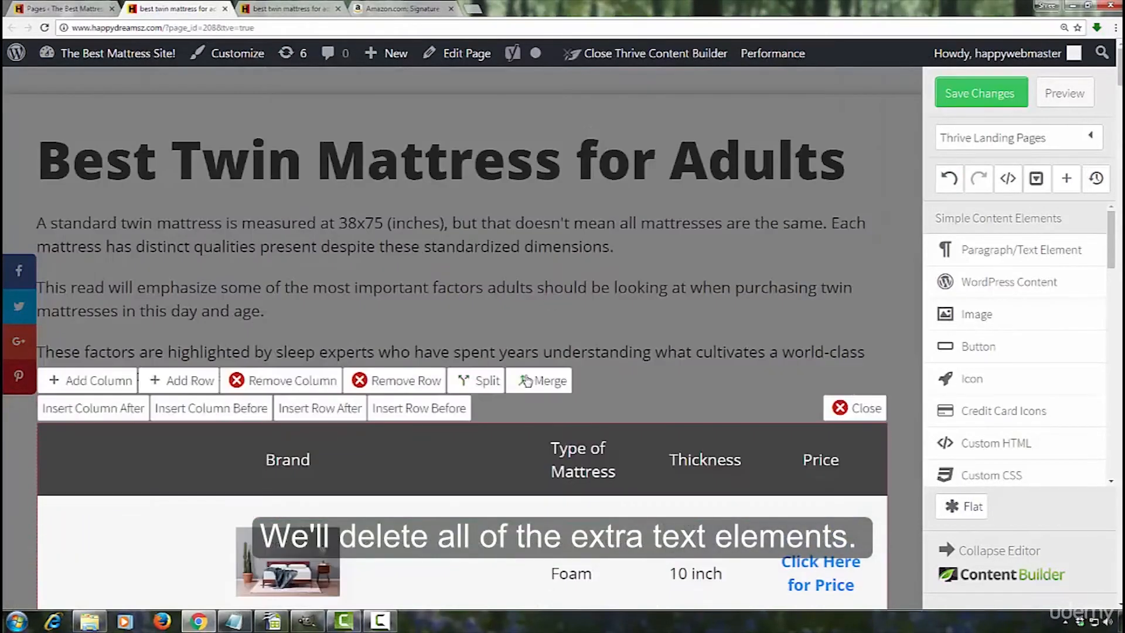
scroll(590, 256, down, 5)
scroll(866, 301, down, 8)
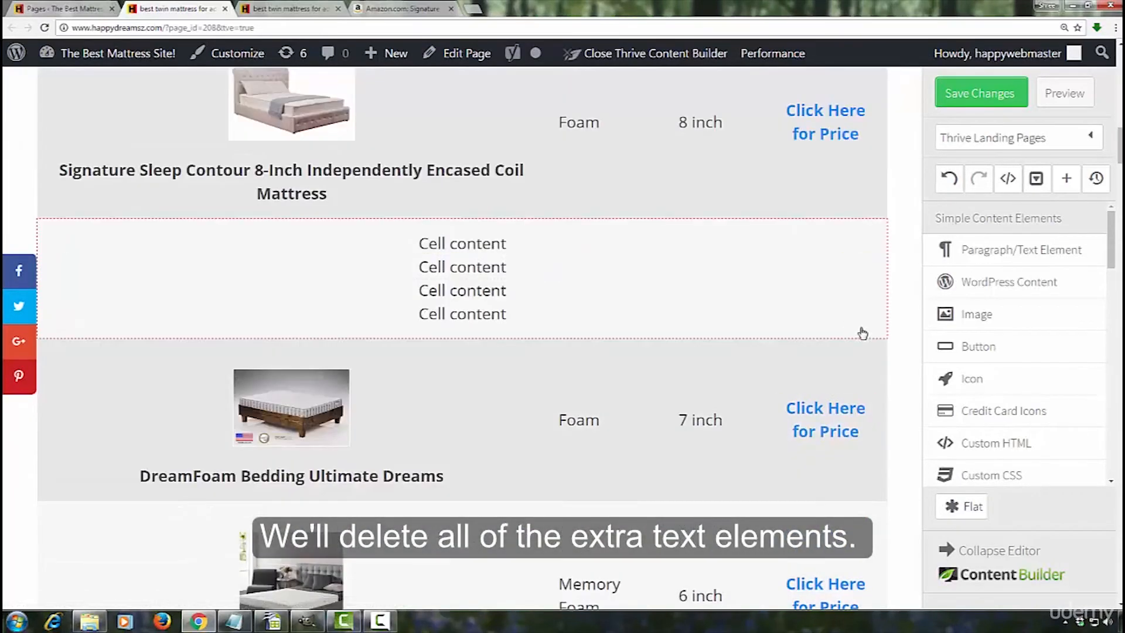
Delete the three extra placeholder text elements from the merged row above DreamFoam Bedding Ultimate Dreams
click(864, 313)
click(864, 288)
click(864, 265)
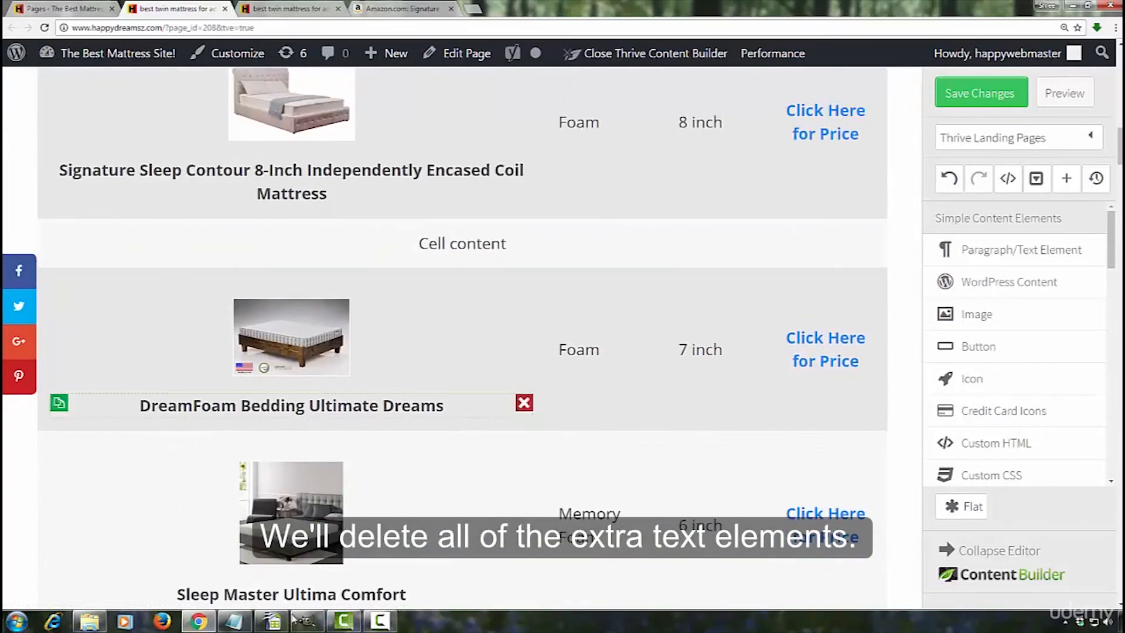
Replace the remaining placeholder text above DreamFoam Bedding Ultimate Dreams with "Mattresses below $100" in bold and close the text options
click(282, 622)
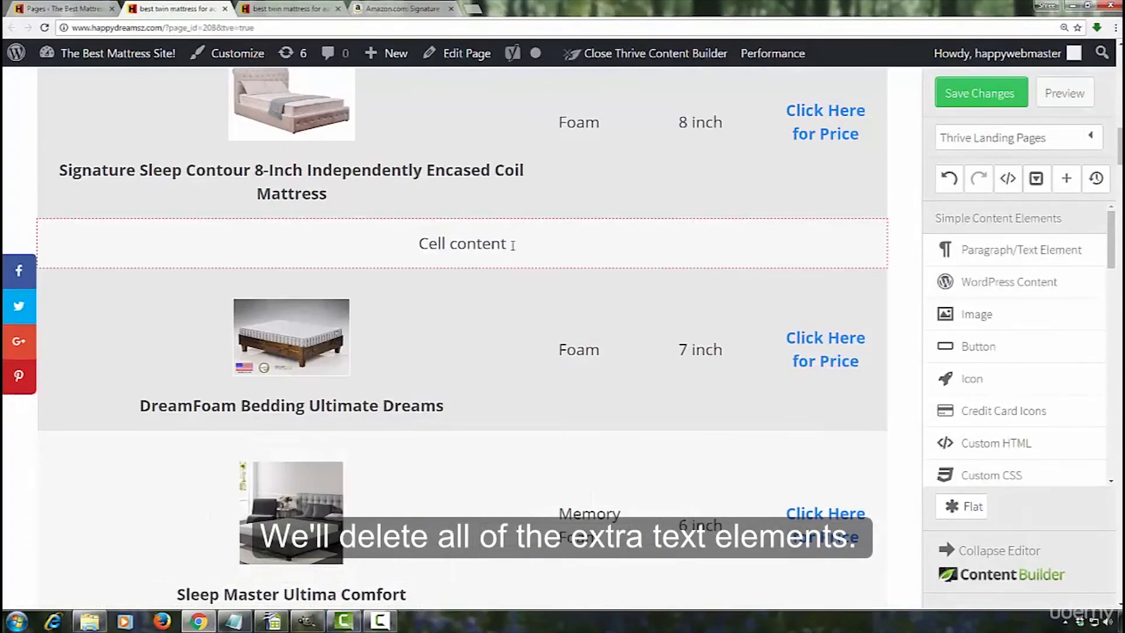
click(416, 245)
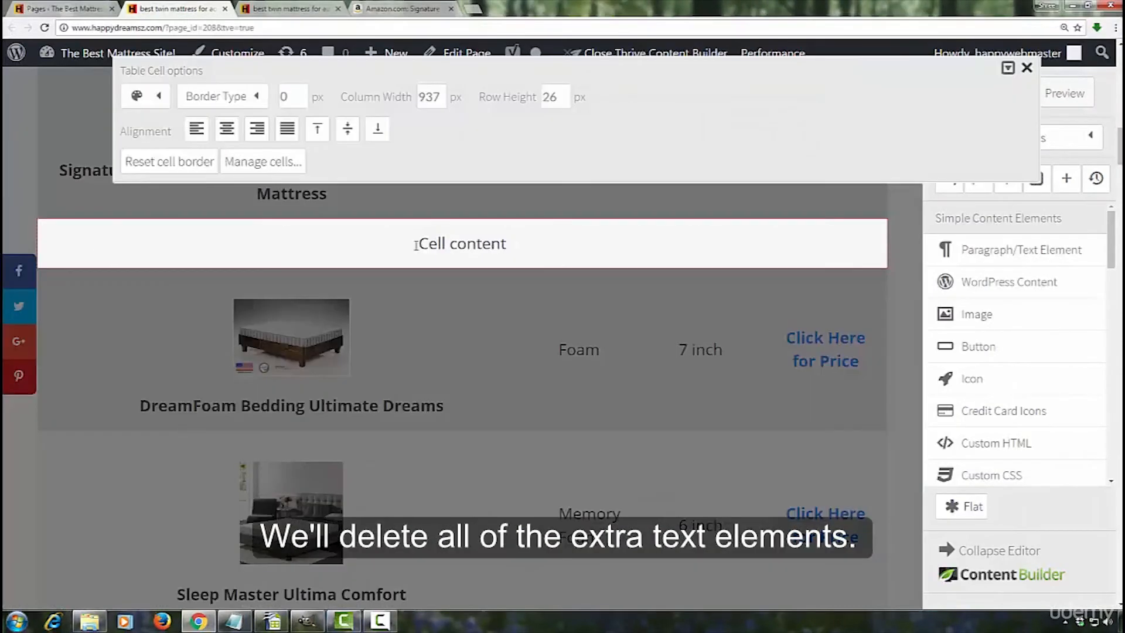
click(509, 244)
drag(510, 244, 414, 246)
text(Ma)
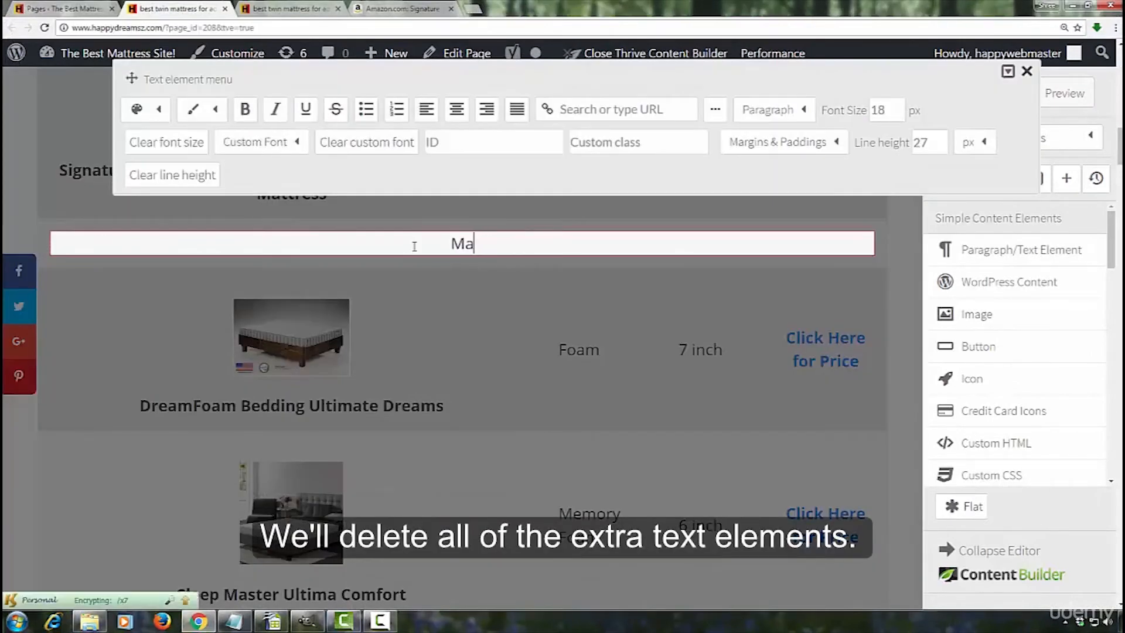
text(ttresses below $100)
click(245, 109)
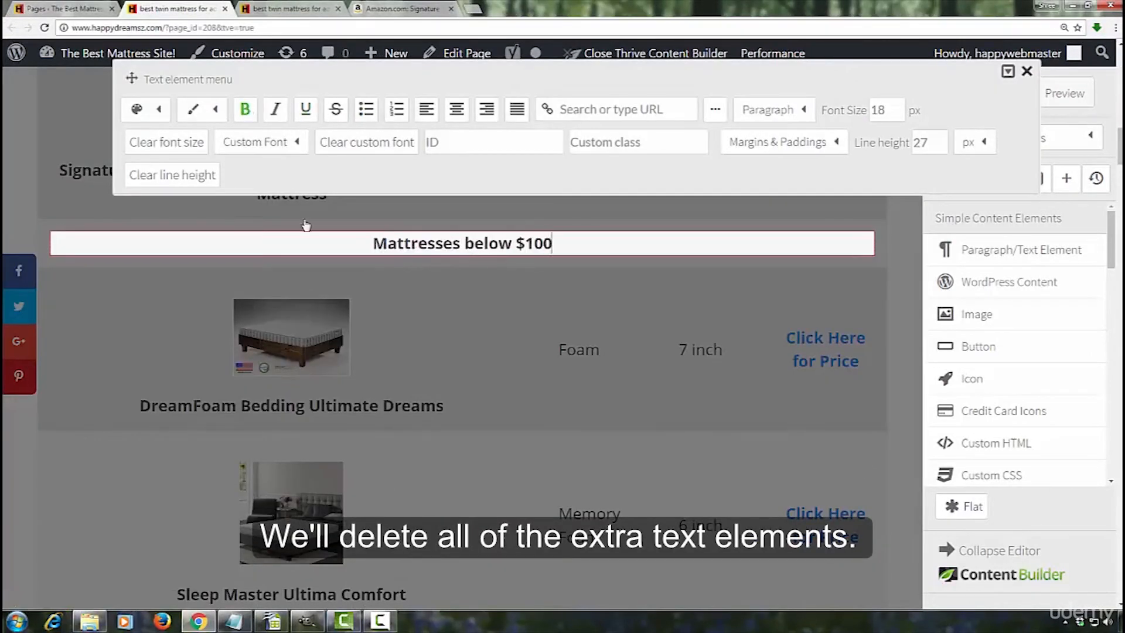
click(1030, 72)
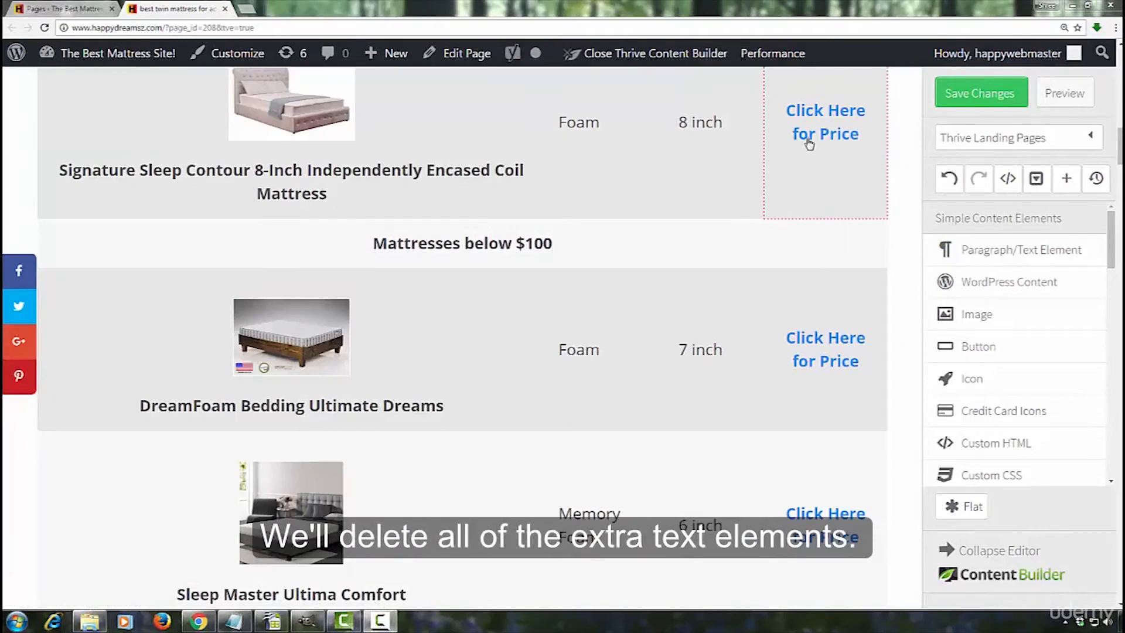
Save the page changes and open the page preview, checking the comparison table and its price heading rows from start to end
click(964, 93)
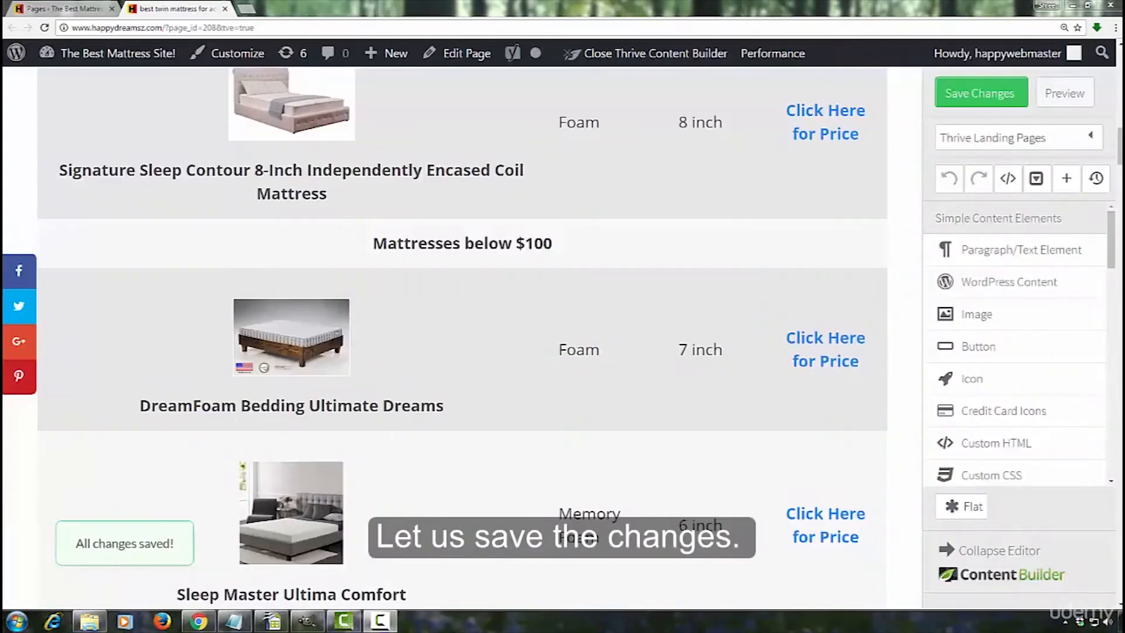
click(1057, 101)
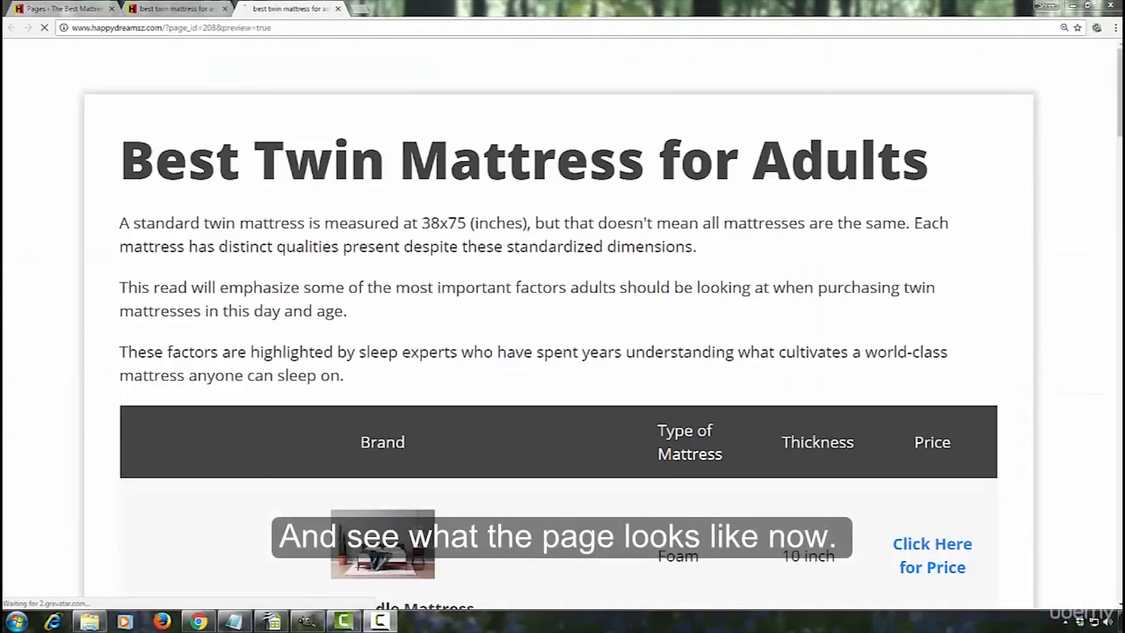
scroll(1079, 316, down, 6)
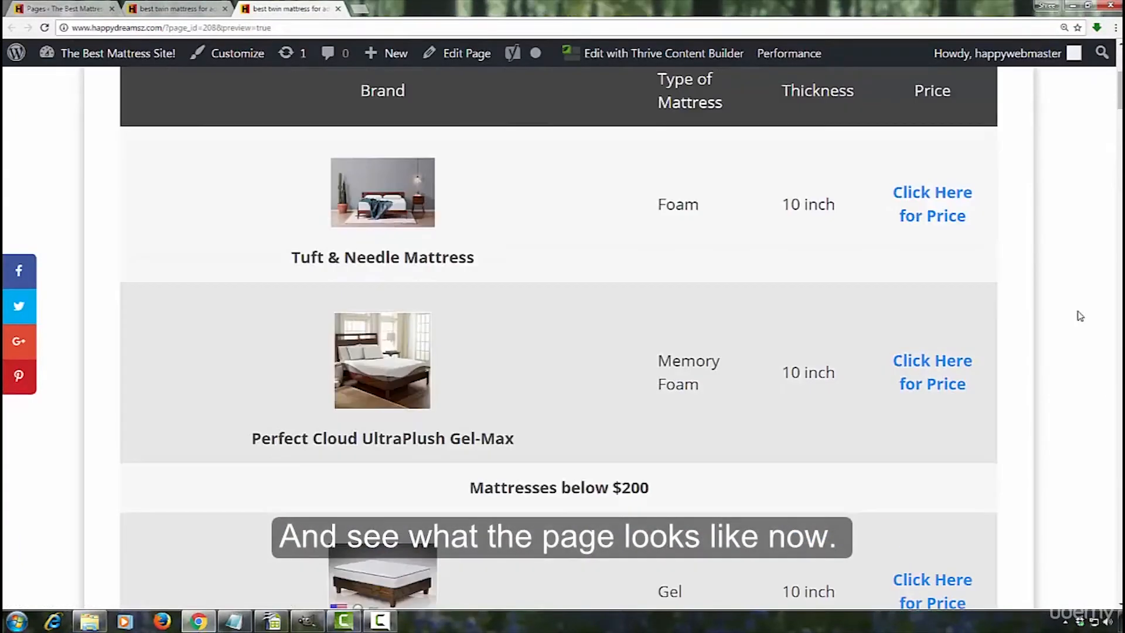
scroll(1080, 316, down, 13)
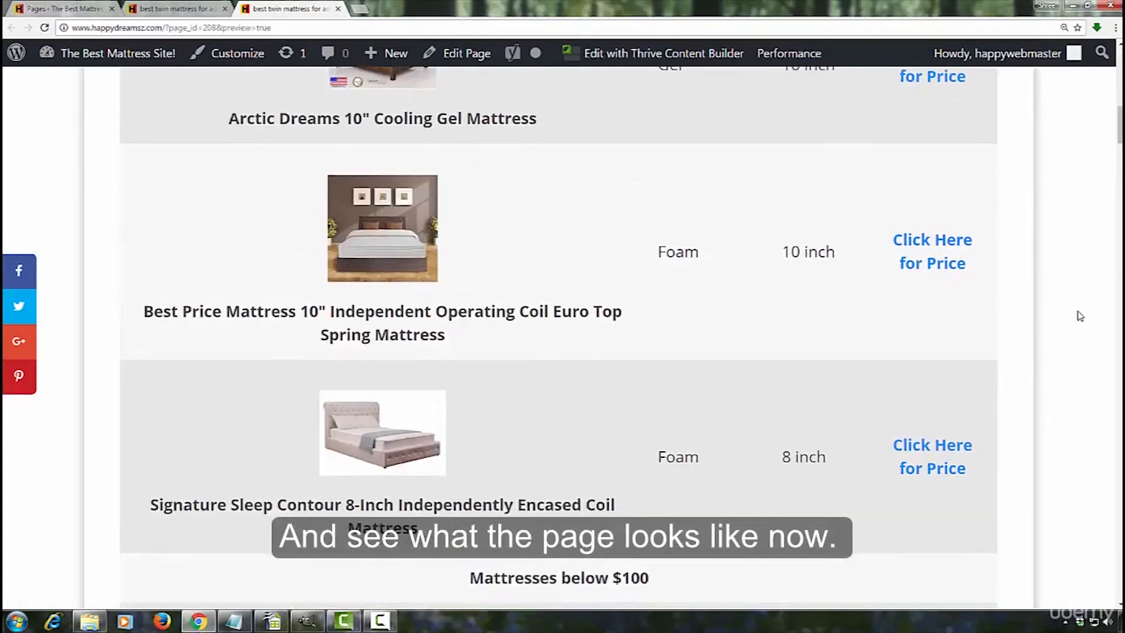
scroll(1080, 317, down, 7)
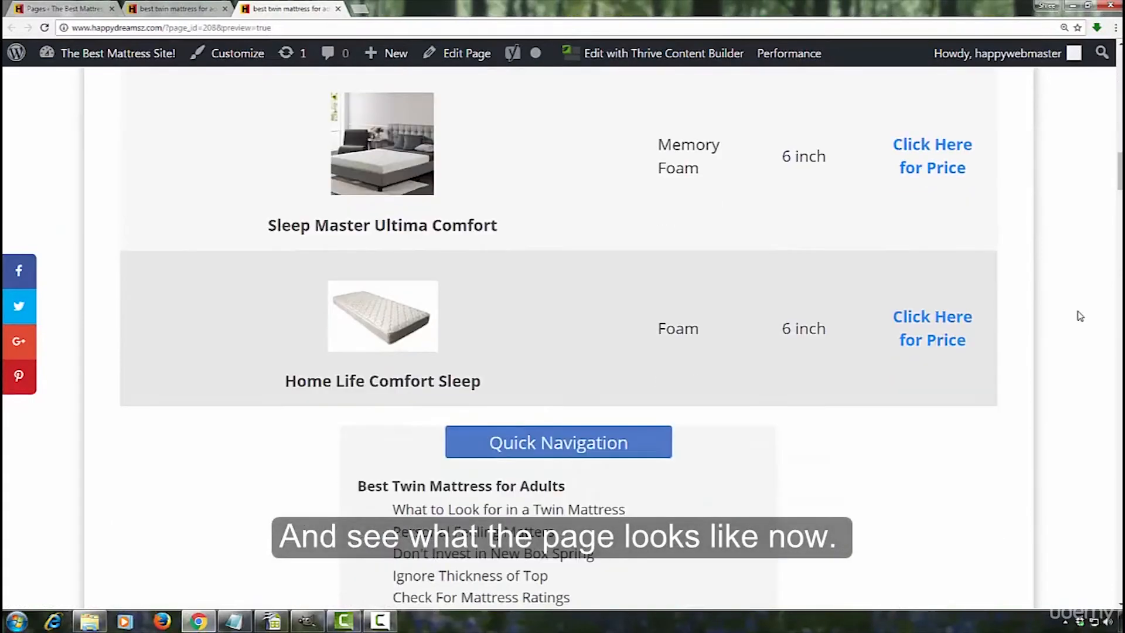
scroll(1080, 316, up, 20)
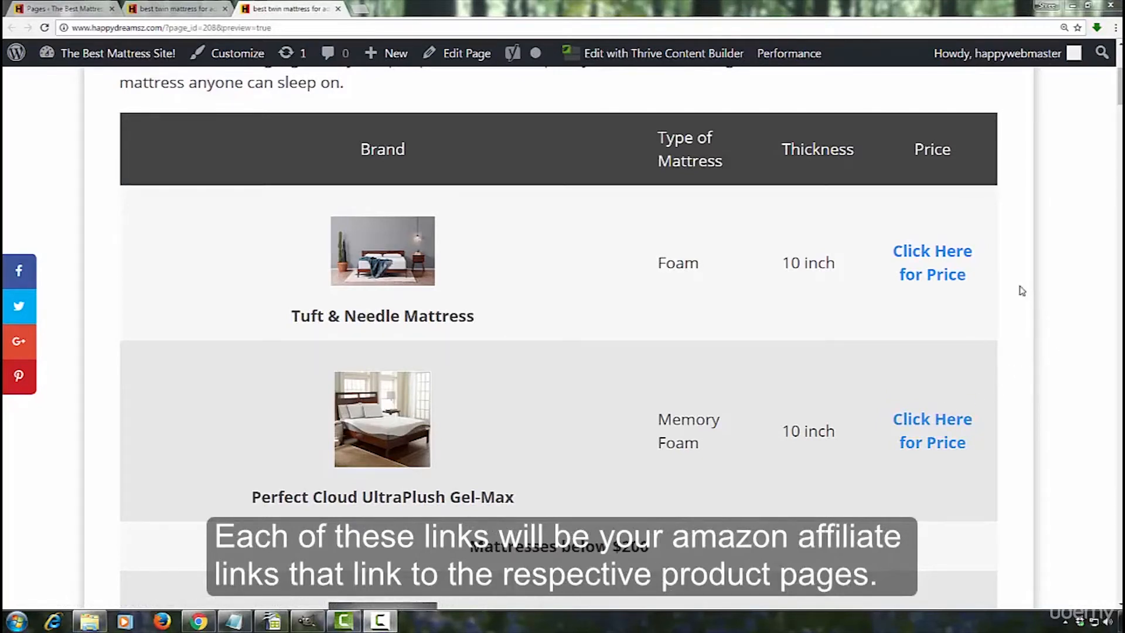
Open the Tuft & Needle Mattress price link in a new tab, check its Amazon product page, and return to the preview
right_click(944, 283)
click(970, 283)
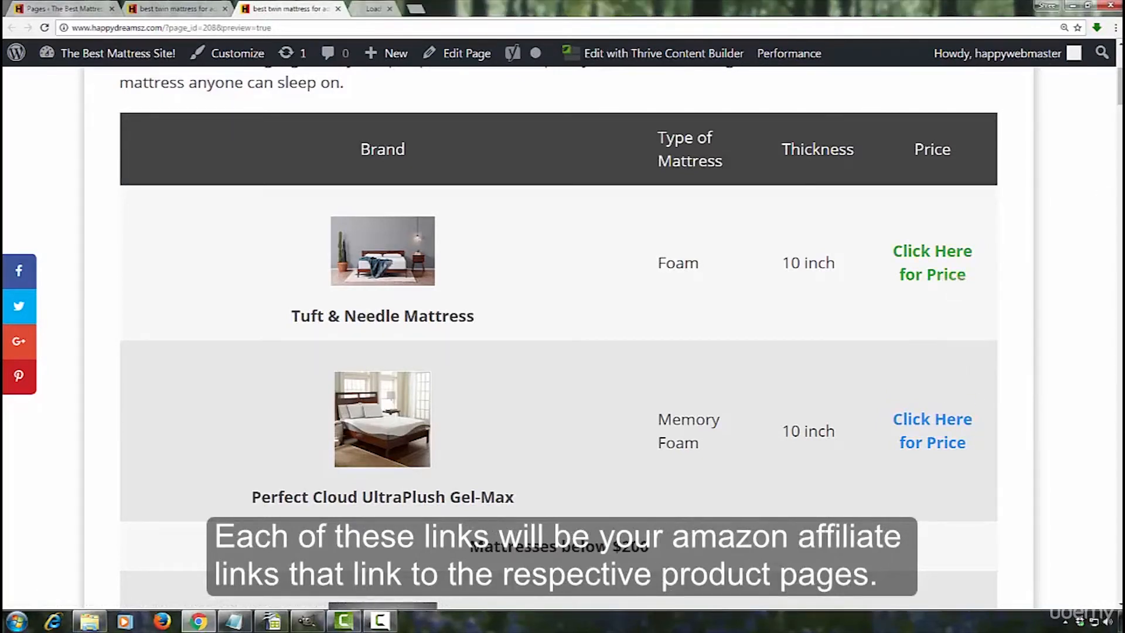
key(ctrl+Tab)
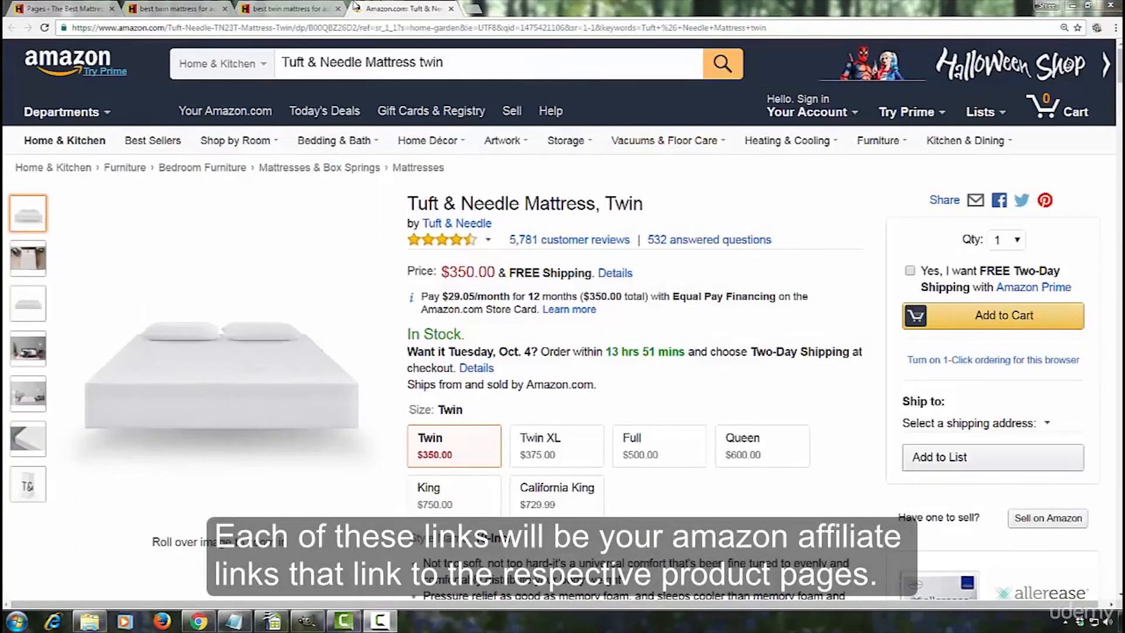
click(317, 8)
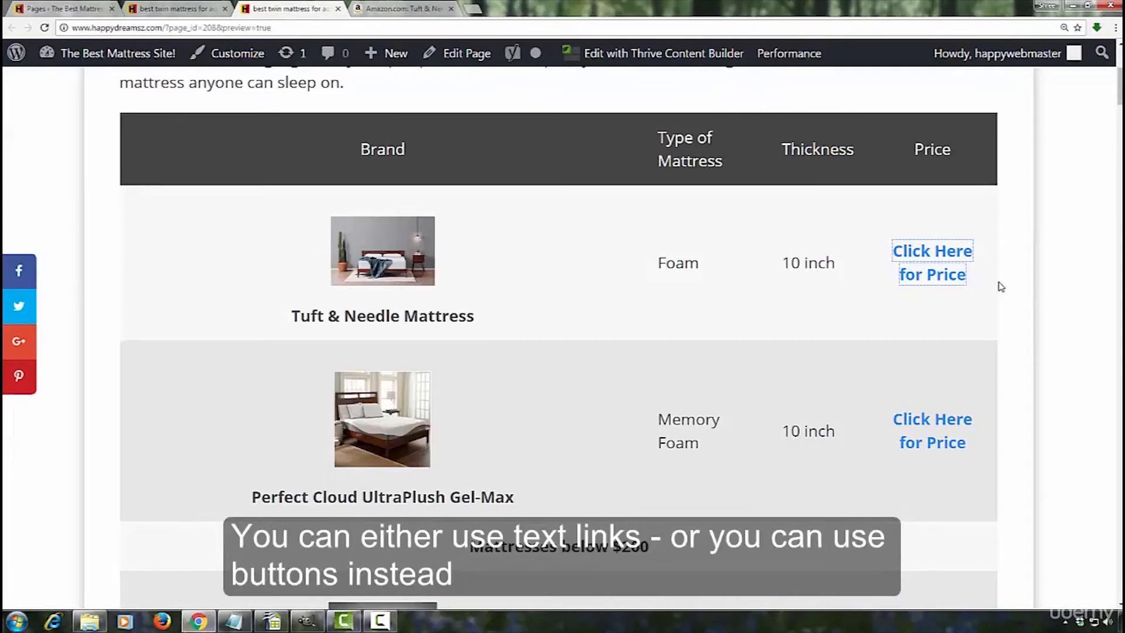
Look through the previewed comparison table, examining the price links and the overall layout of all mattress rows
click(1028, 286)
scroll(1010, 293, down, 4)
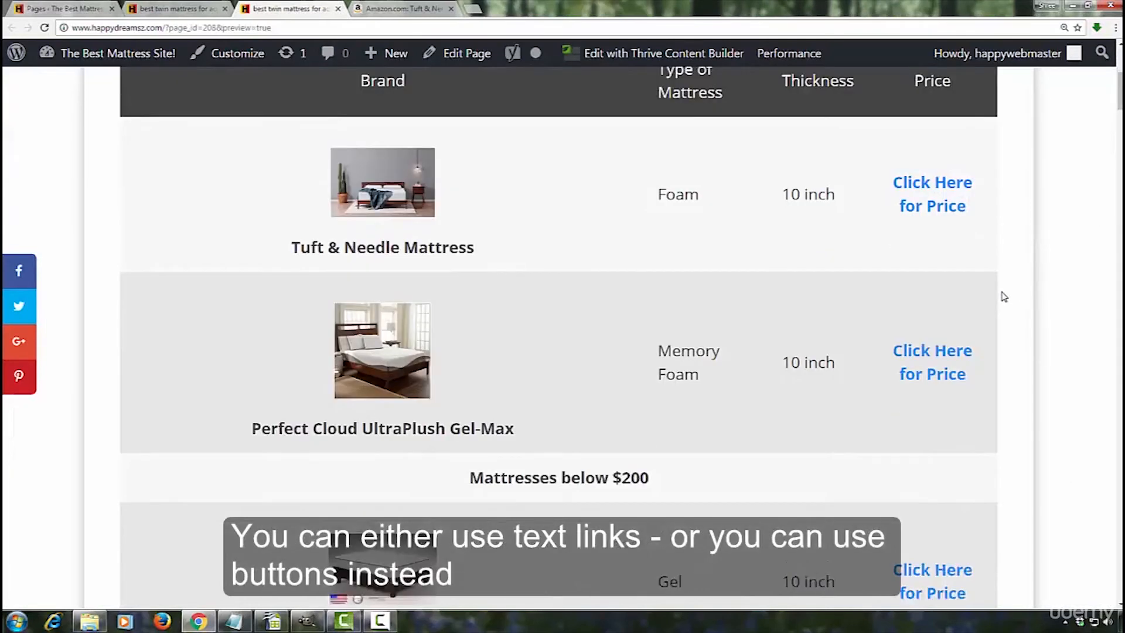
scroll(994, 303, down, 2)
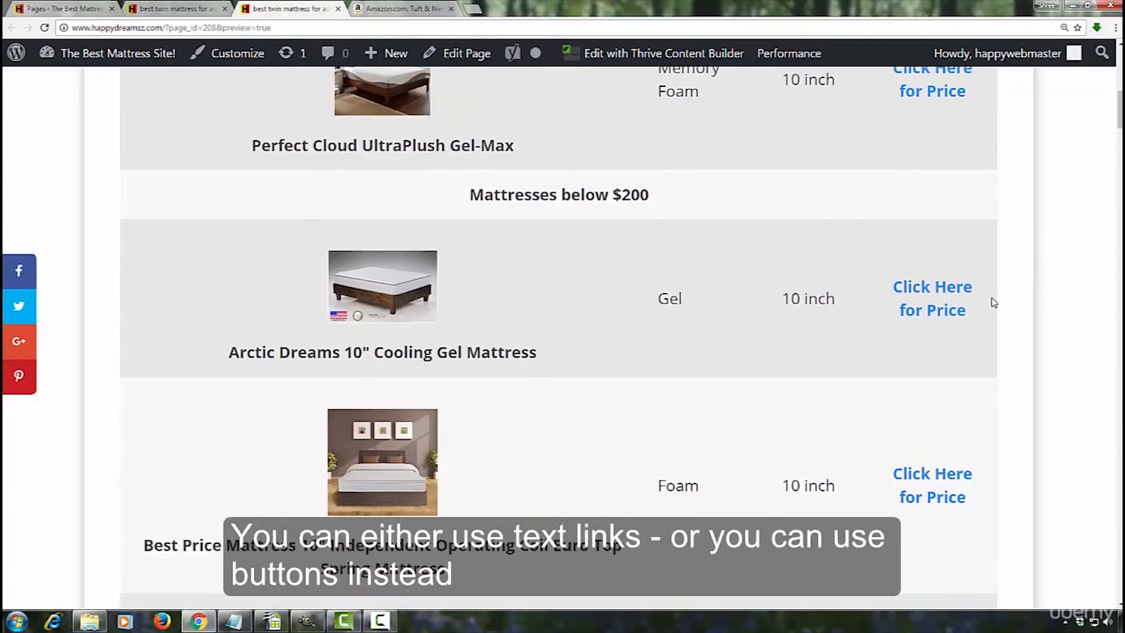
scroll(994, 302, down, 1)
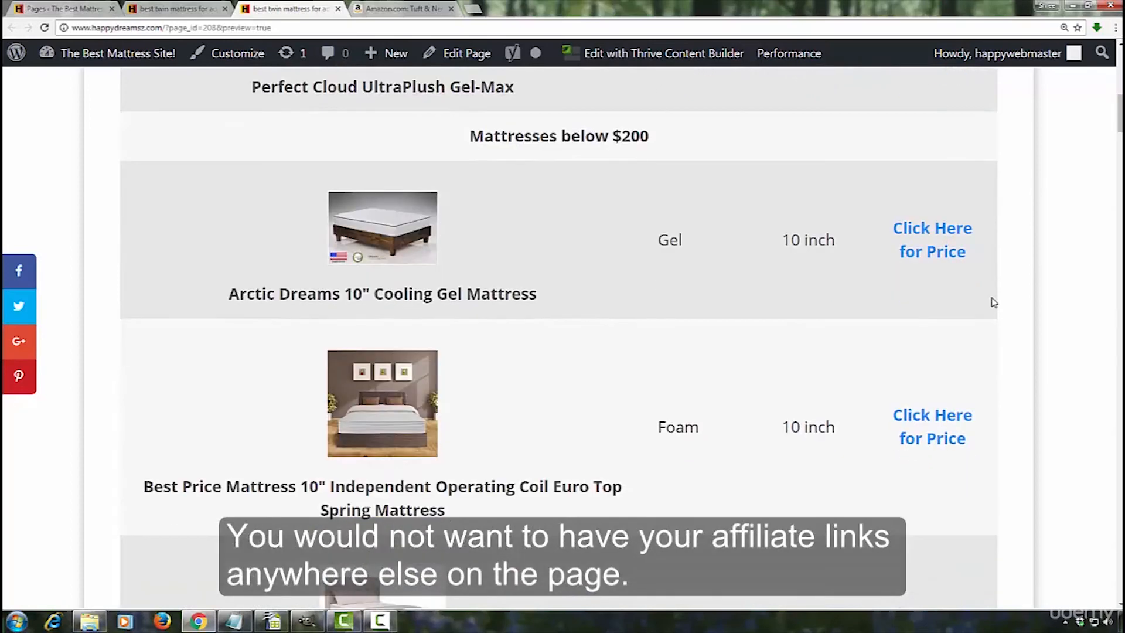
scroll(994, 302, down, 1)
scroll(994, 302, down, 3)
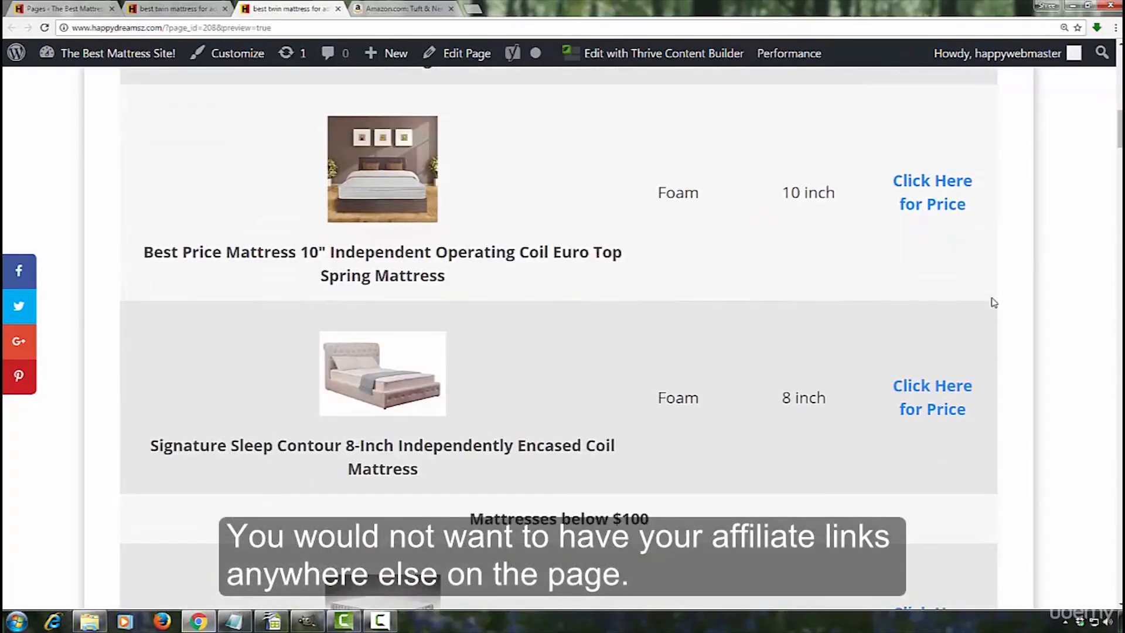
scroll(994, 302, down, 4)
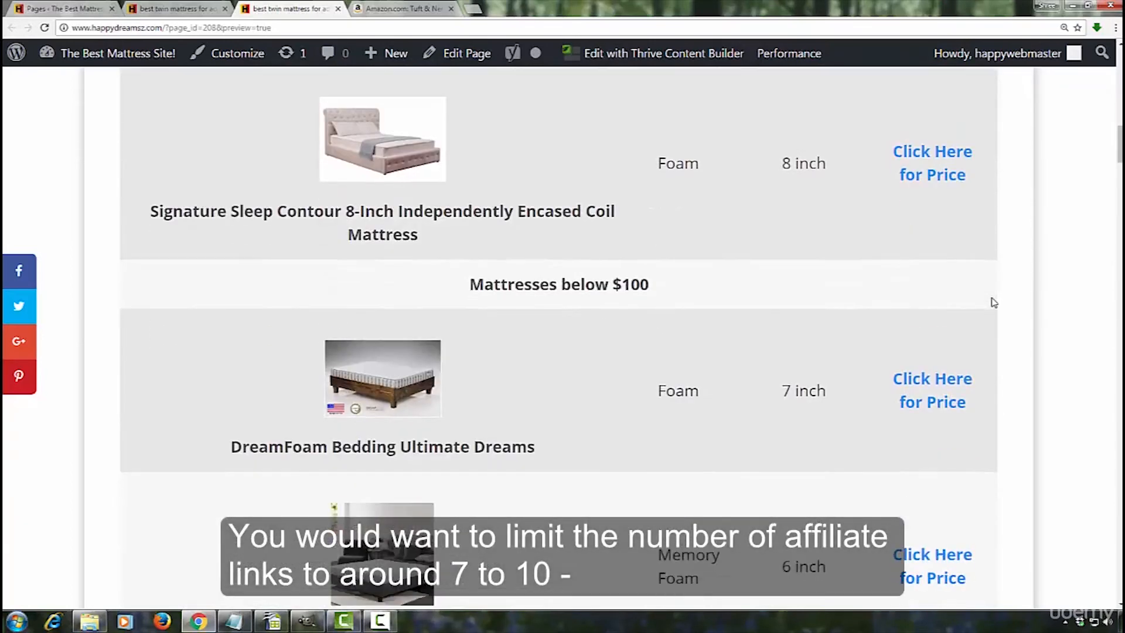
scroll(994, 302, down, 5)
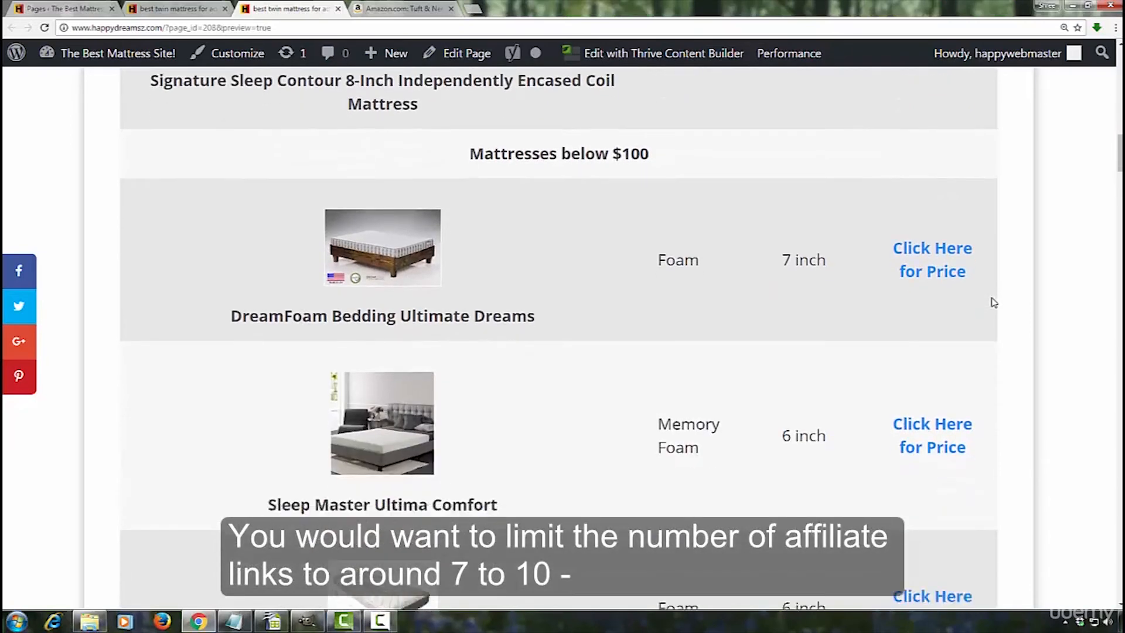
scroll(991, 301, down, 1)
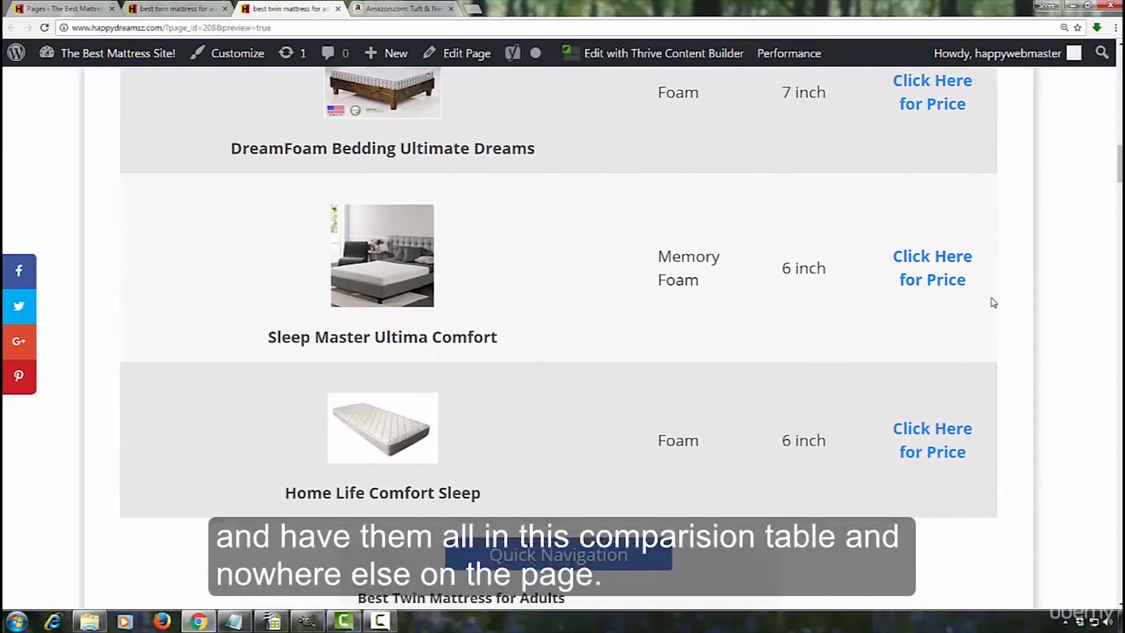
scroll(967, 276, up, 4)
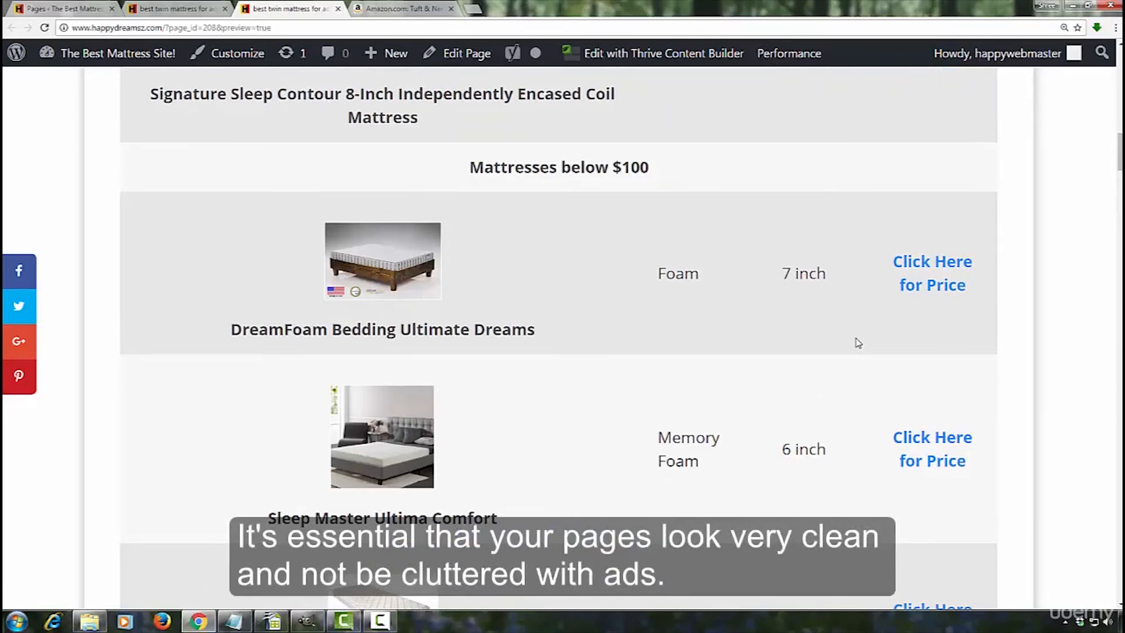
scroll(857, 342, down, 4)
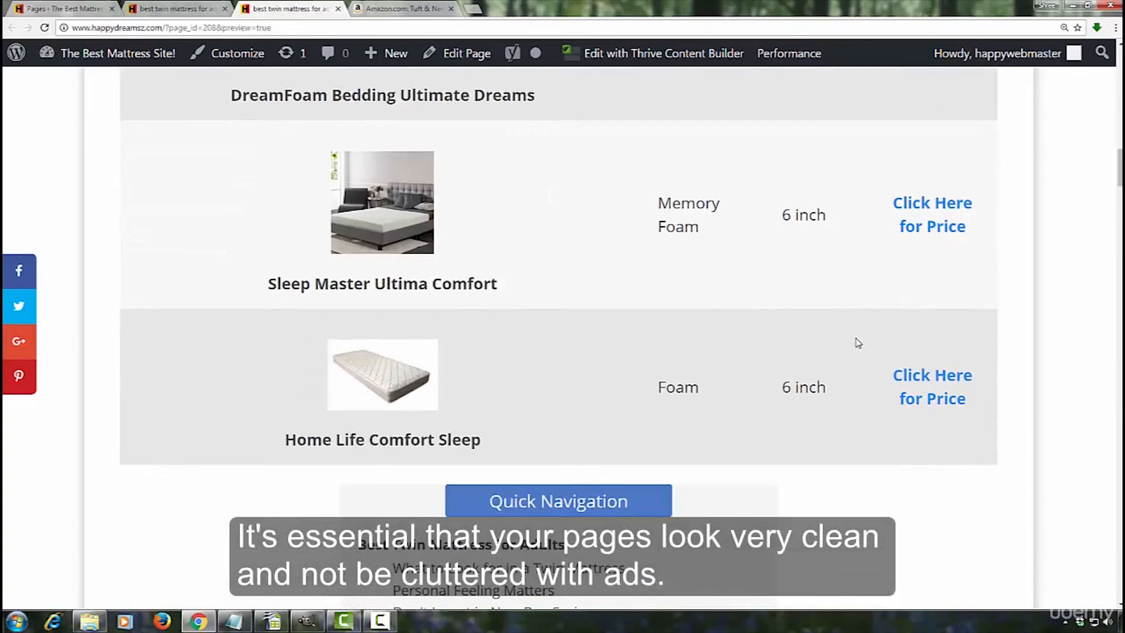
scroll(857, 343, up, 7)
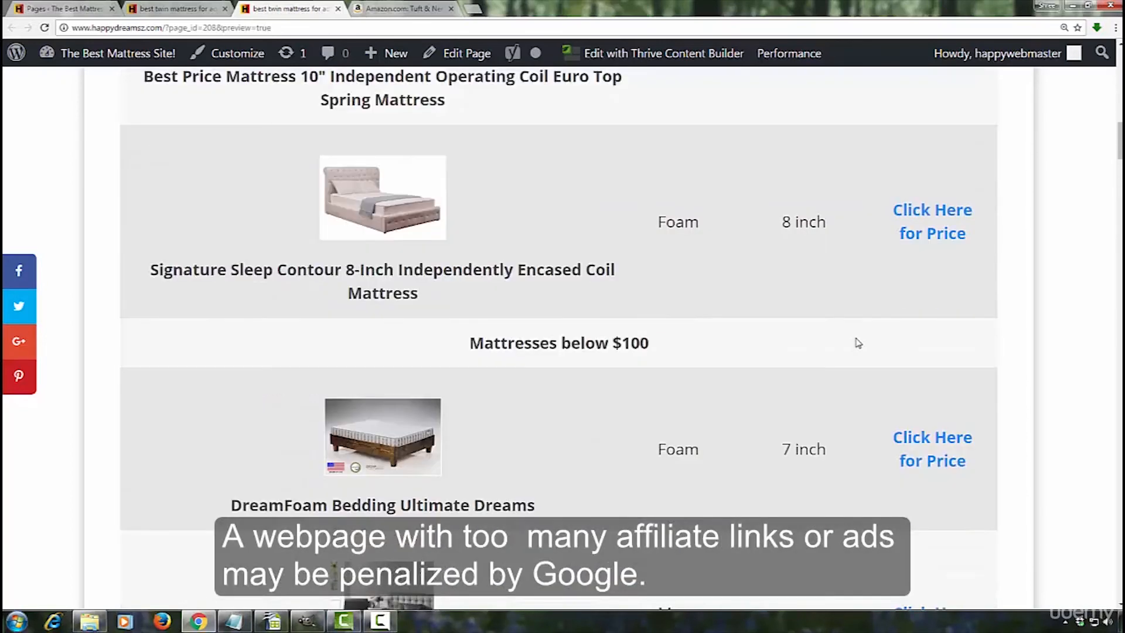
scroll(857, 343, up, 3)
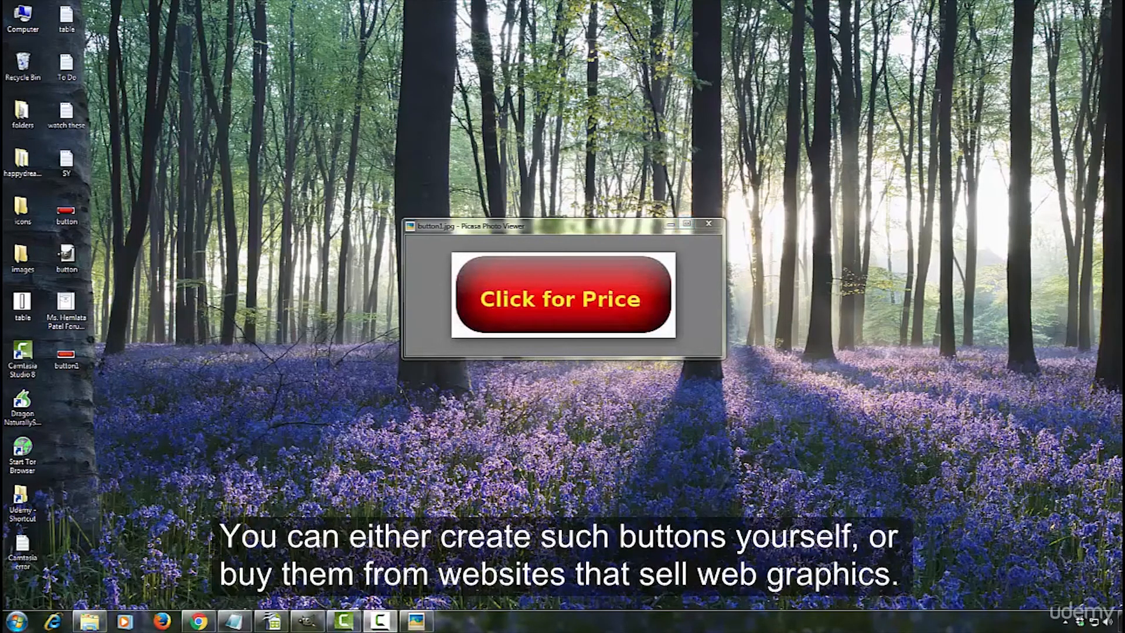
Return to the page editor in Chrome, add an Image element above the Tuft & Needle price link, and open its media selection
click(200, 622)
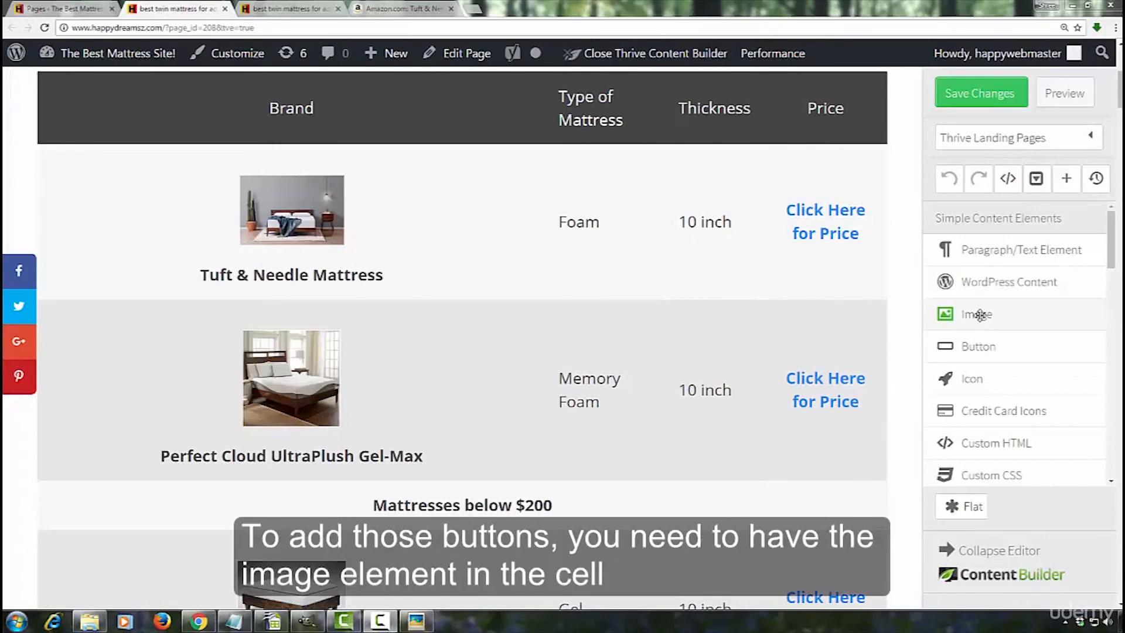
drag(986, 319, 836, 208)
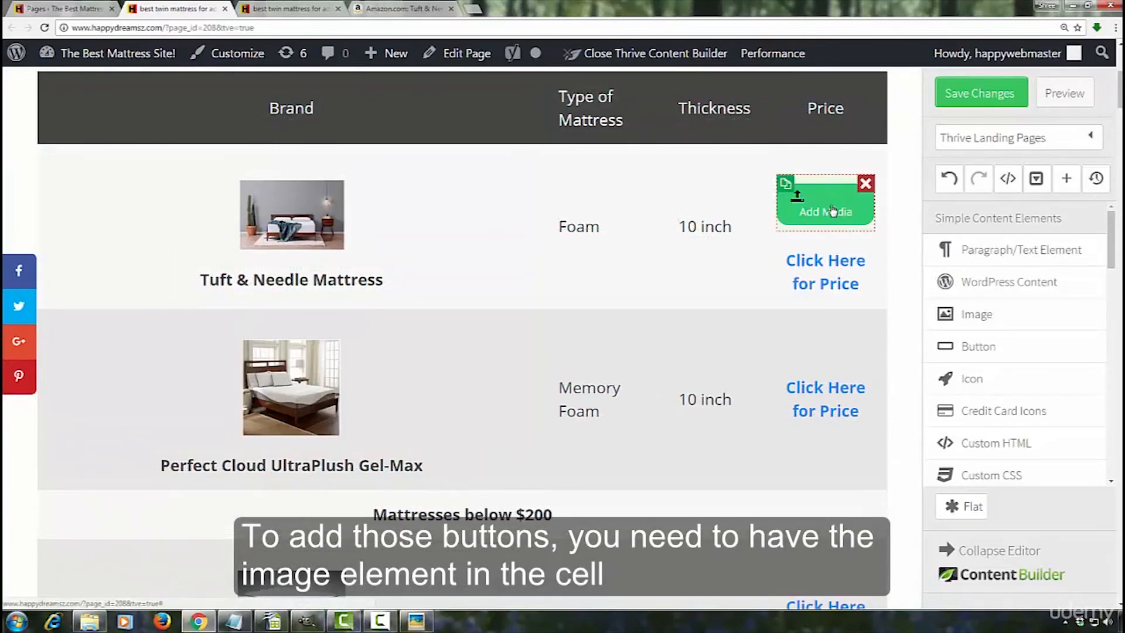
click(833, 211)
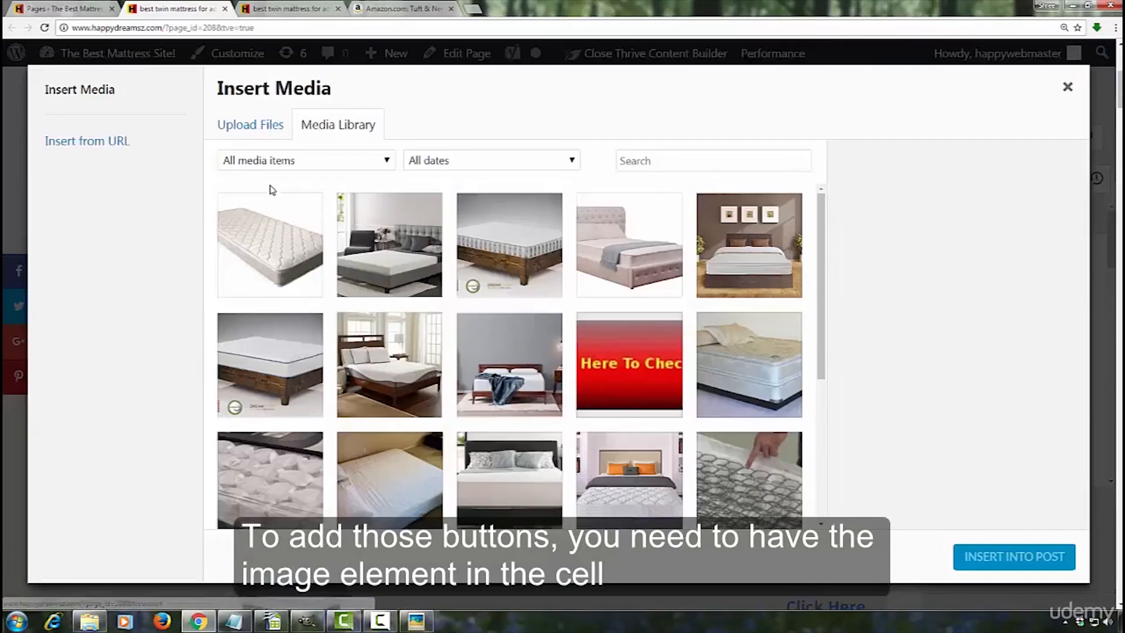
Upload button1.jpg from the Desktop and insert it into the Tuft & Needle Mattress price cell
click(243, 126)
click(683, 348)
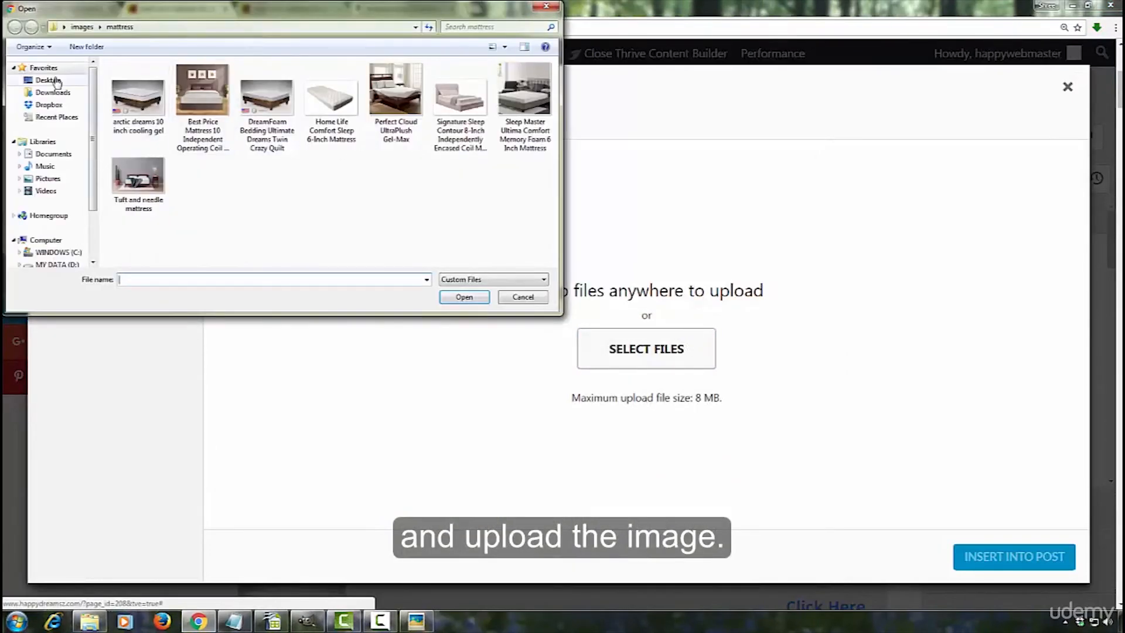
click(48, 79)
drag(554, 131, 565, 176)
double_click(295, 157)
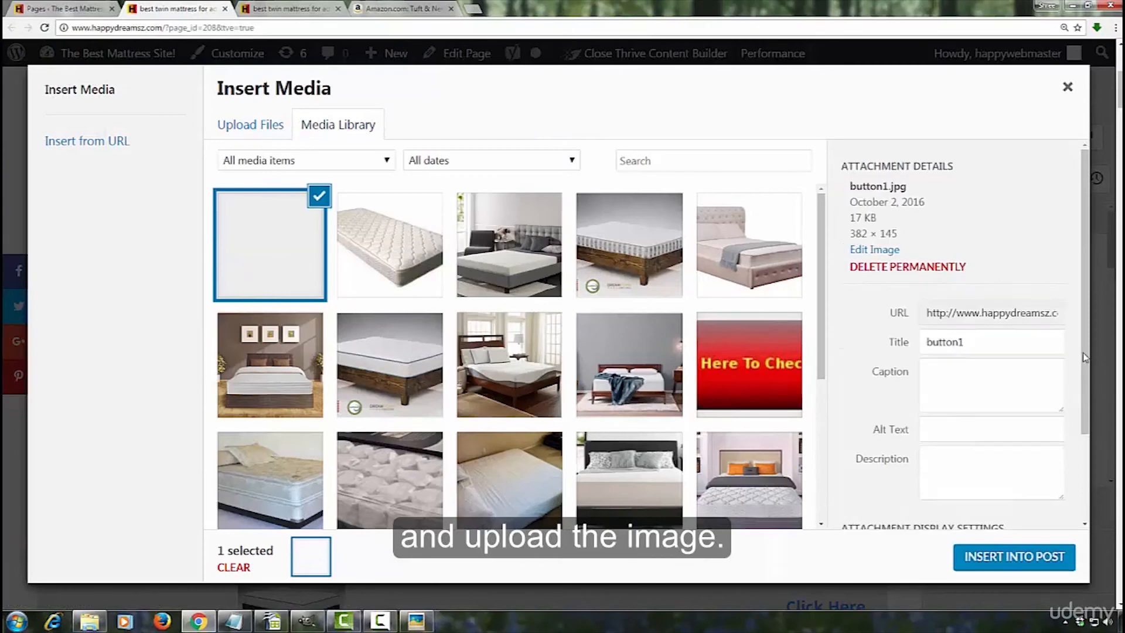
drag(1085, 377, 1101, 504)
click(1036, 555)
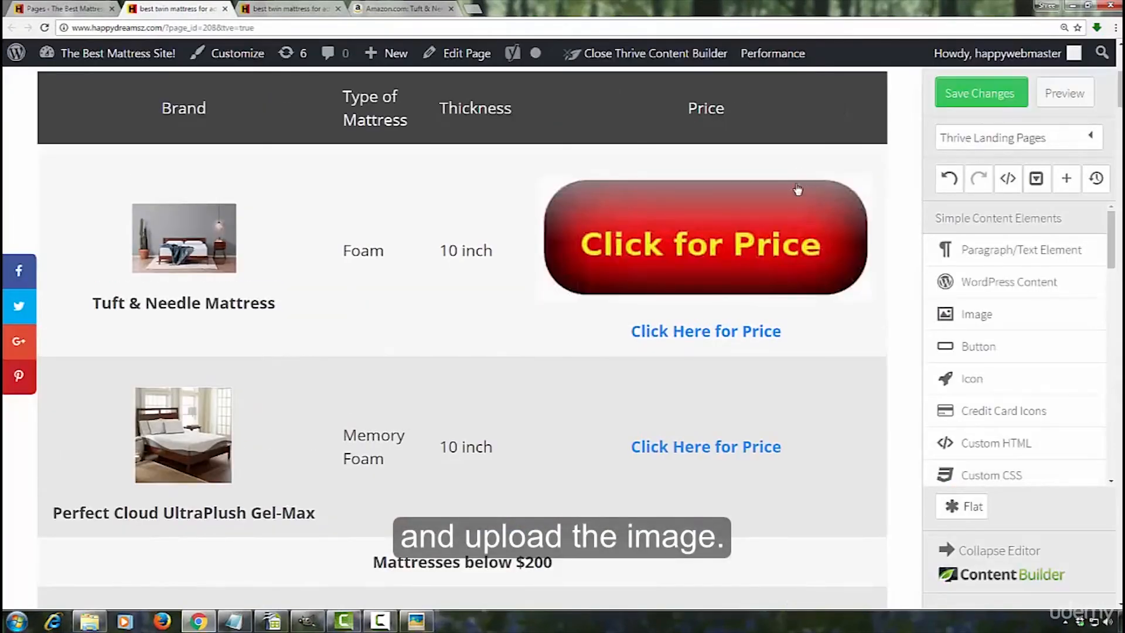
Resize the Click for Price button image to 109 px and delete the text price link beneath it
click(768, 217)
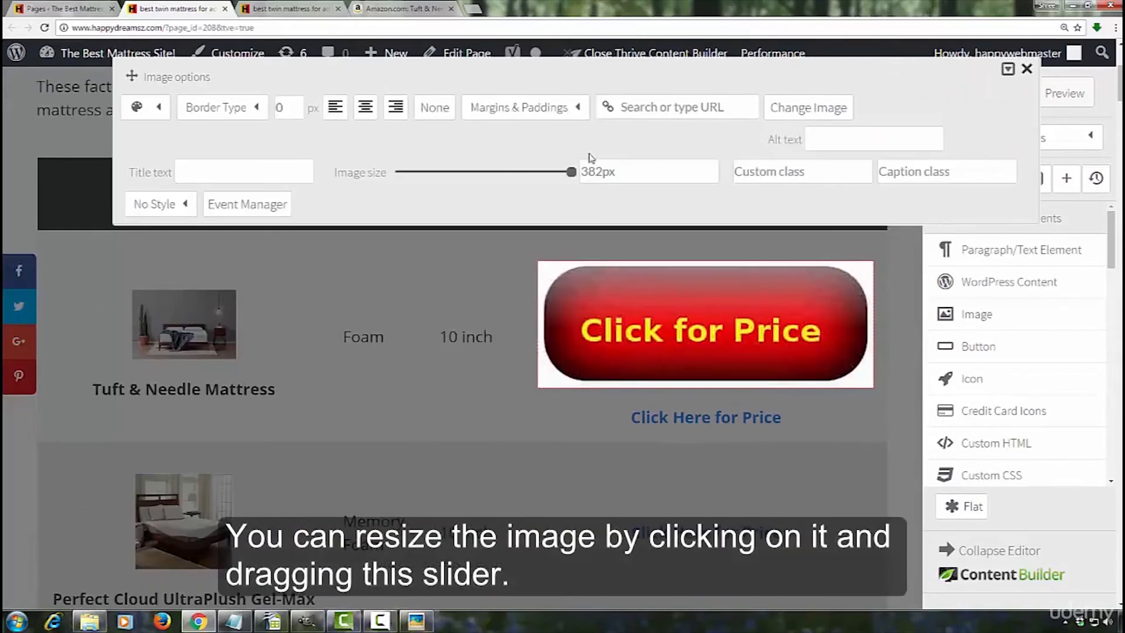
drag(571, 176, 445, 179)
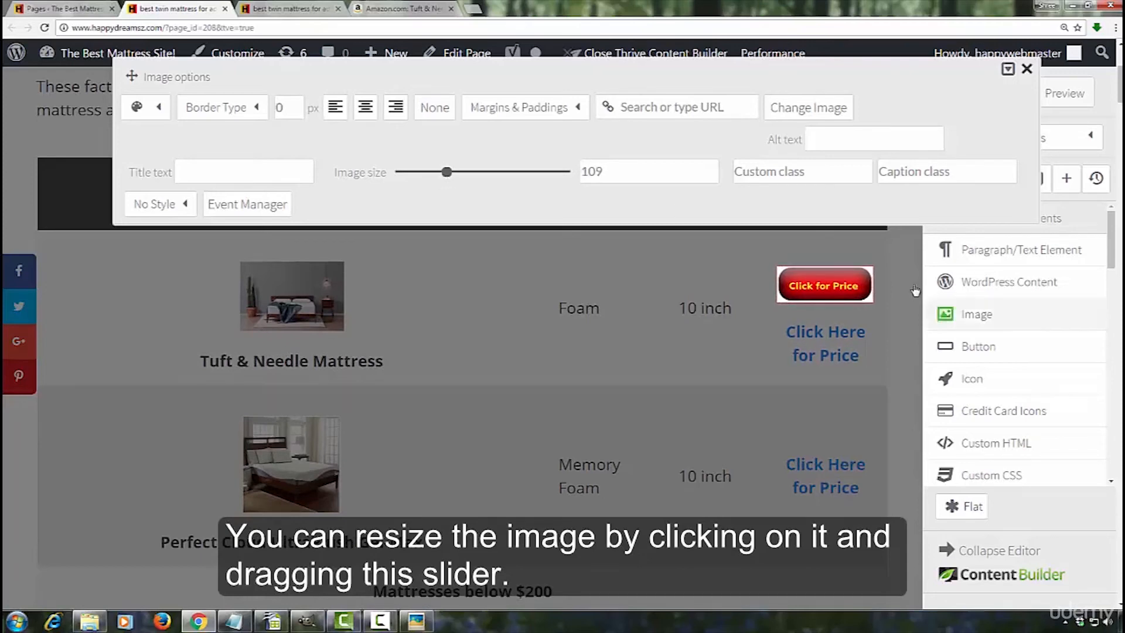
click(1028, 70)
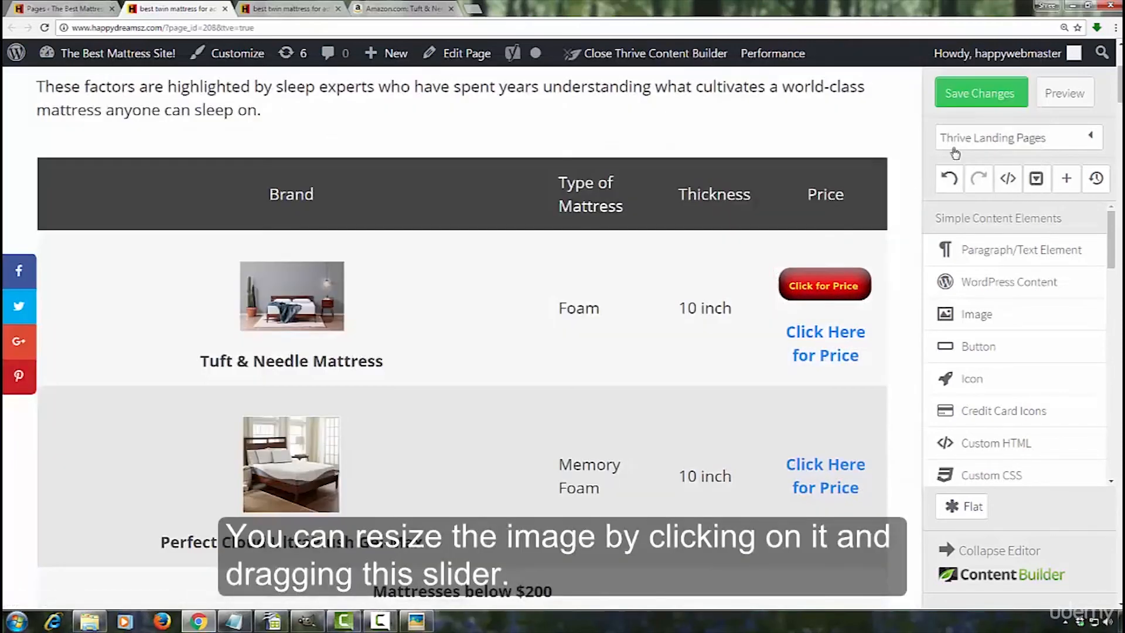
click(865, 329)
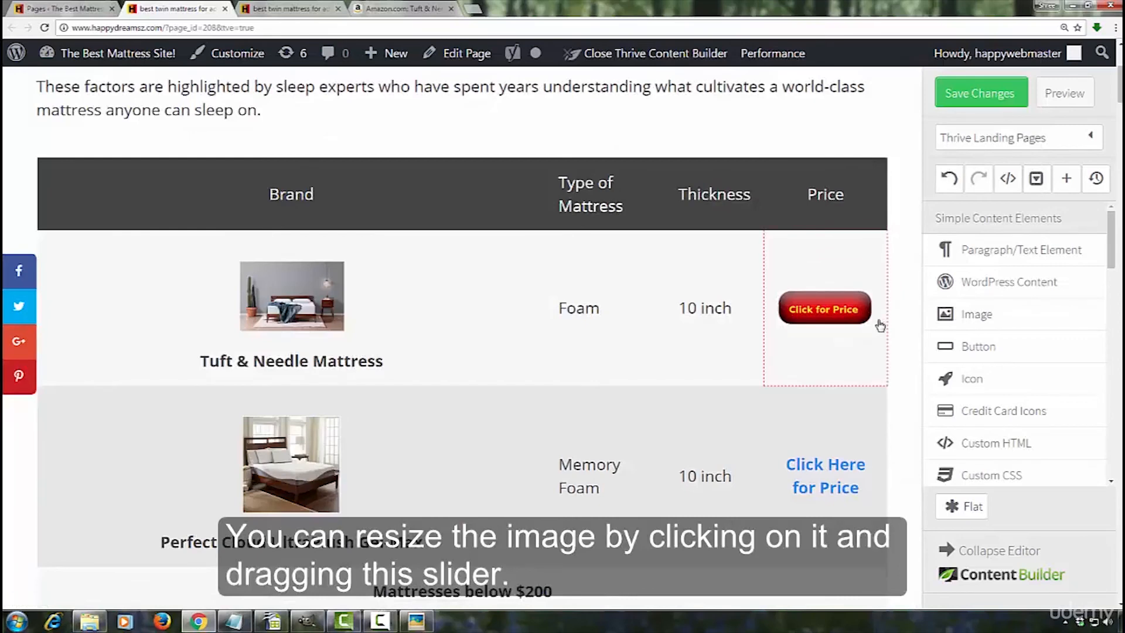
Duplicate the Tuft & Needle price button and move a copy to the Perfect Cloud UltraPlush Gel-Max row, deleting that row's text link
click(786, 297)
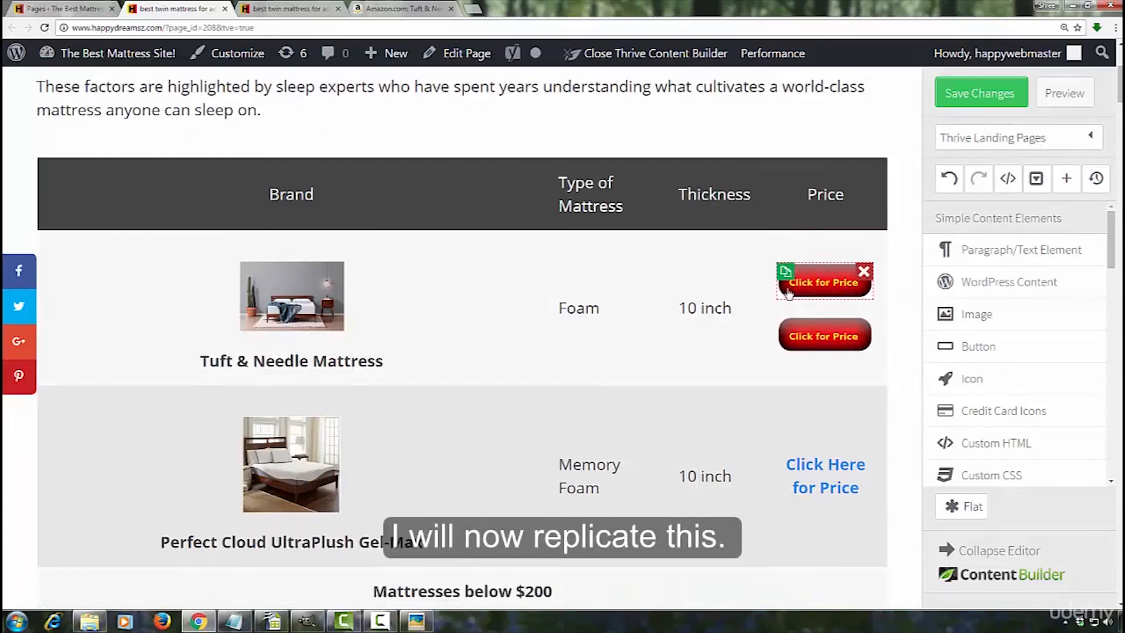
click(784, 273)
scroll(888, 368, down, 2)
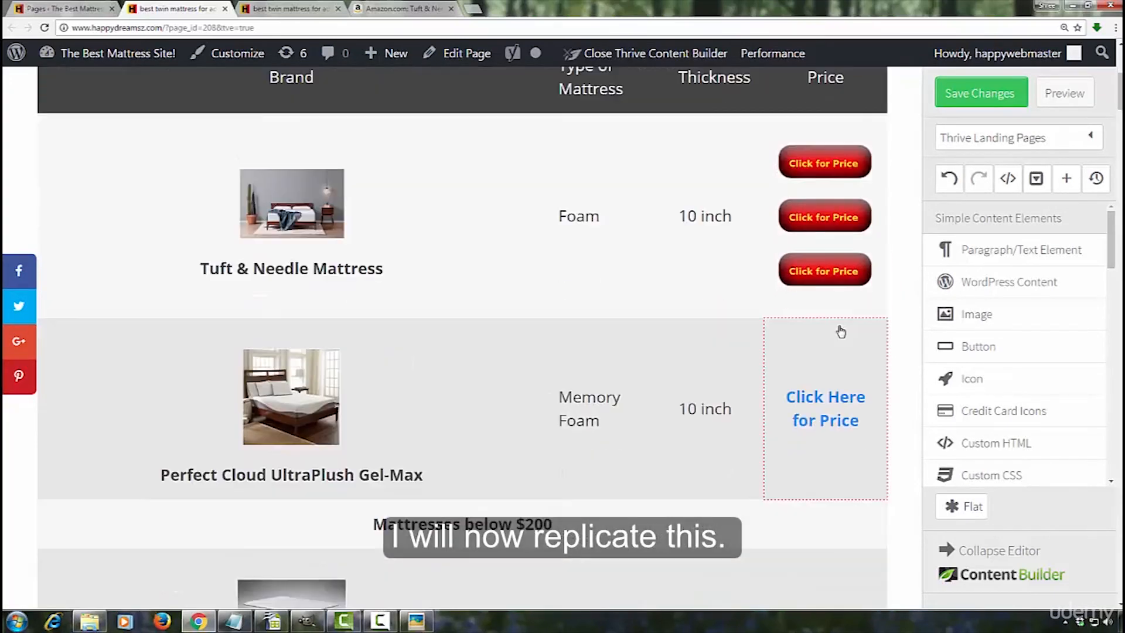
click(841, 331)
click(1027, 169)
drag(824, 268, 824, 433)
click(865, 309)
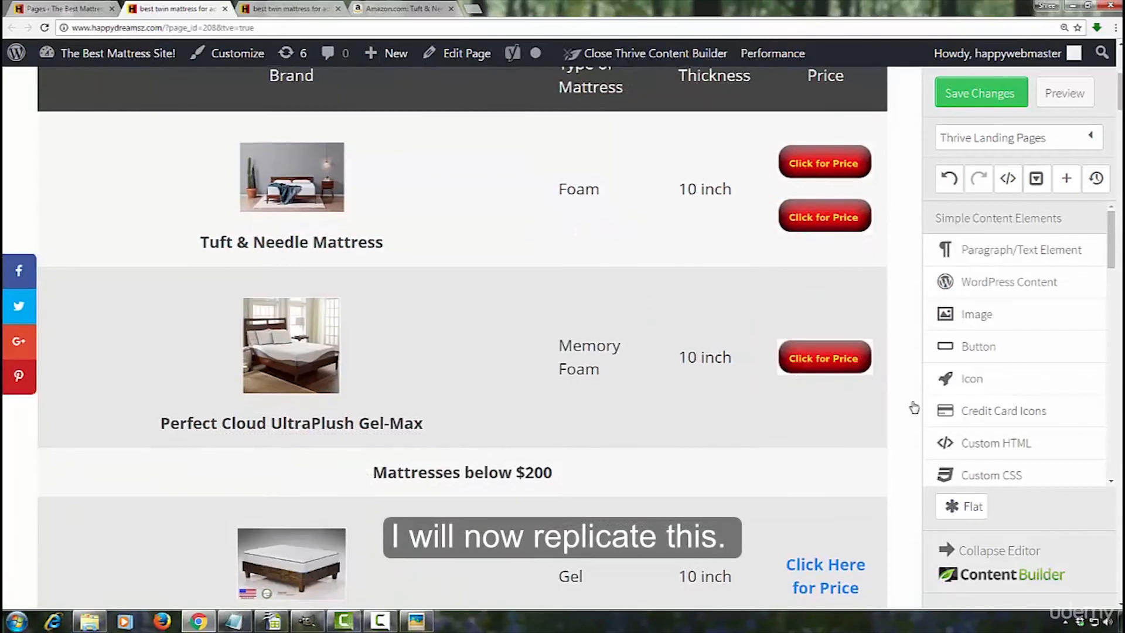
Replace the text price links of Arctic Dreams 10" Cooling Gel and Best Price Mattress 10" with copies of the Click for Price button
scroll(910, 401, down, 2)
drag(823, 100, 837, 453)
click(865, 461)
scroll(892, 461, down, 5)
click(785, 158)
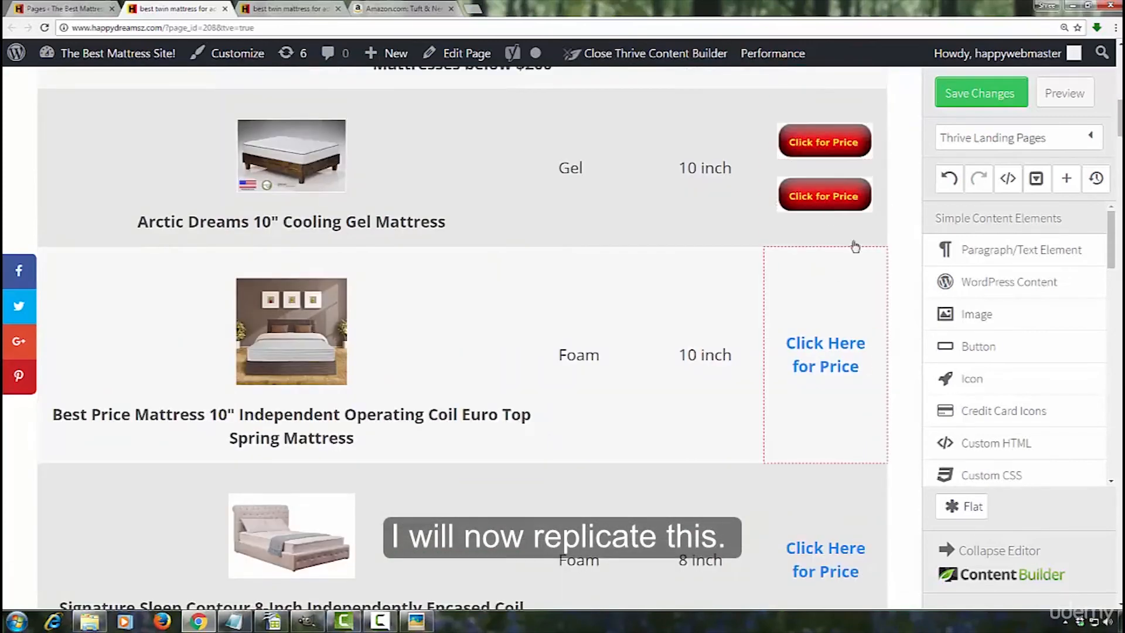
click(866, 341)
drag(808, 205, 838, 375)
Replace the text price links of Signature Sleep Contour 8-Inch and DreamFoam Bedding Ultimate Dreams with duplicated Click for Price buttons
scroll(906, 334, down, 4)
click(786, 111)
drag(825, 146, 826, 344)
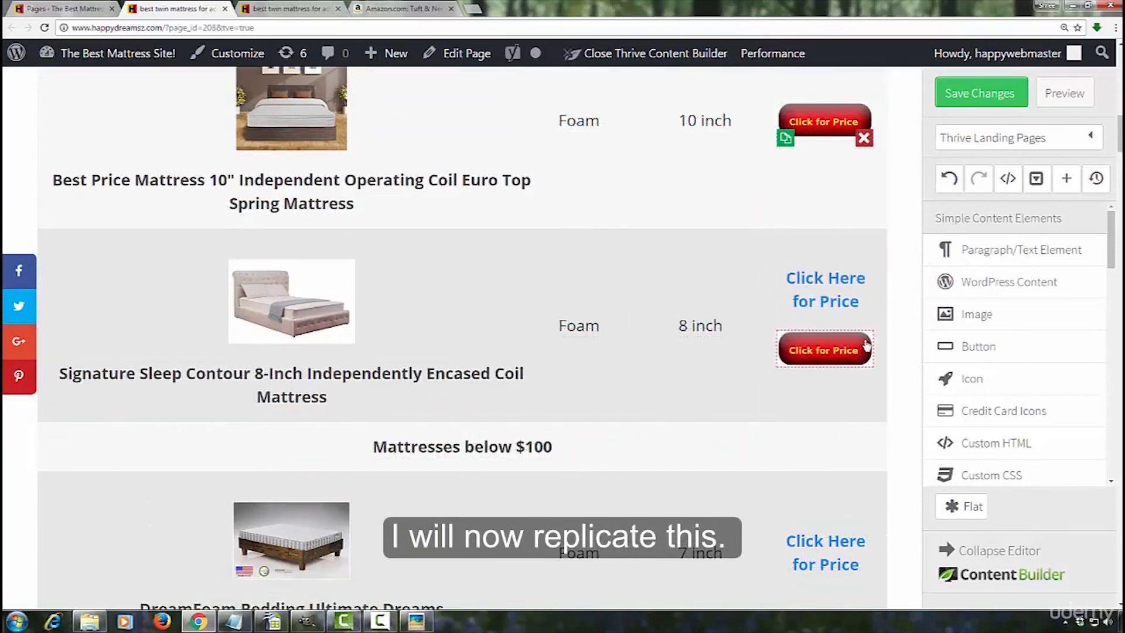
click(864, 274)
scroll(901, 323, down, 3)
click(785, 139)
drag(825, 173, 830, 371)
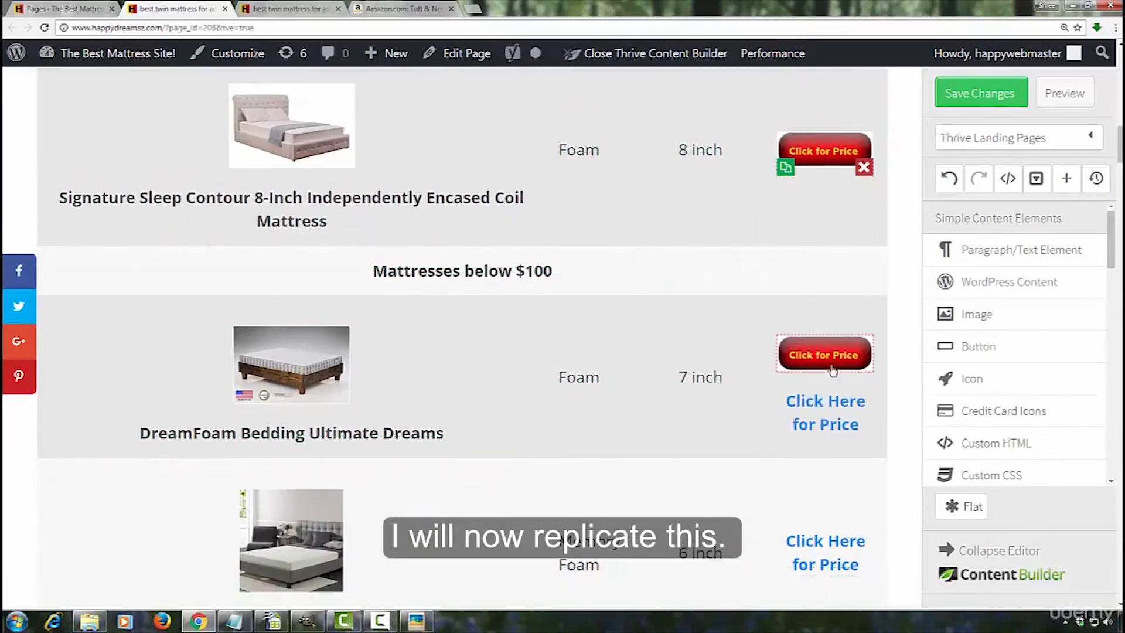
click(865, 395)
Replace the text price links of Sleep Master Ultima Comfort and Home Life Comfort Sleep with duplicated Click for Price buttons
scroll(907, 359, down, 3)
click(786, 192)
drag(785, 210, 826, 401)
click(865, 327)
scroll(878, 437, down, 1)
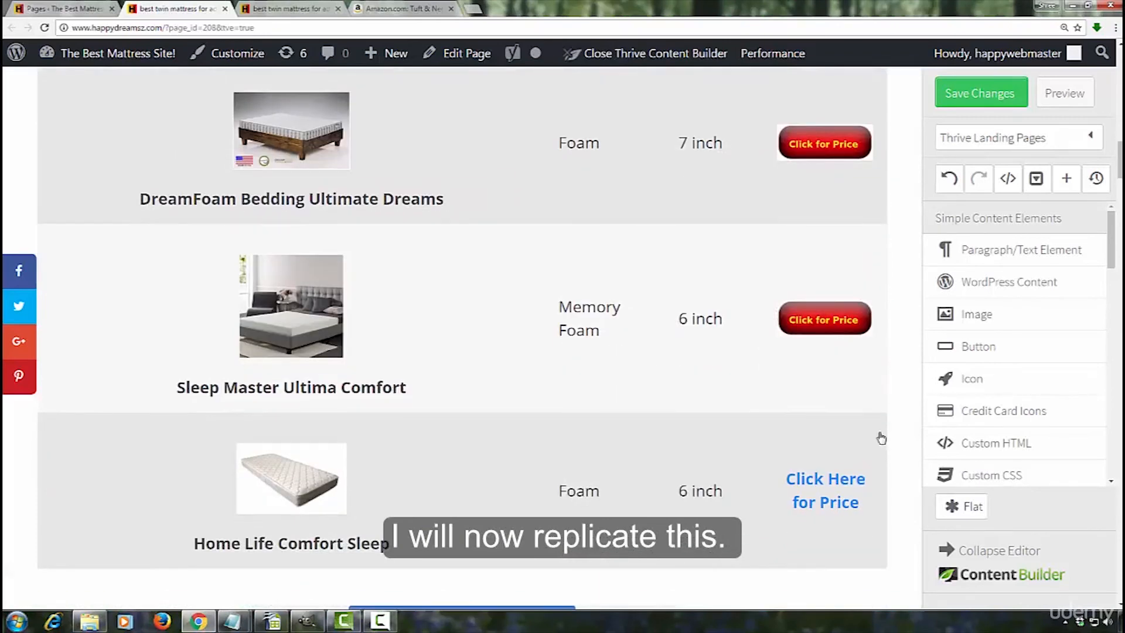
click(865, 476)
click(785, 305)
drag(786, 345, 881, 498)
Look through the whole comparison table, checking the price button in every mattress row
scroll(896, 469, up, 6)
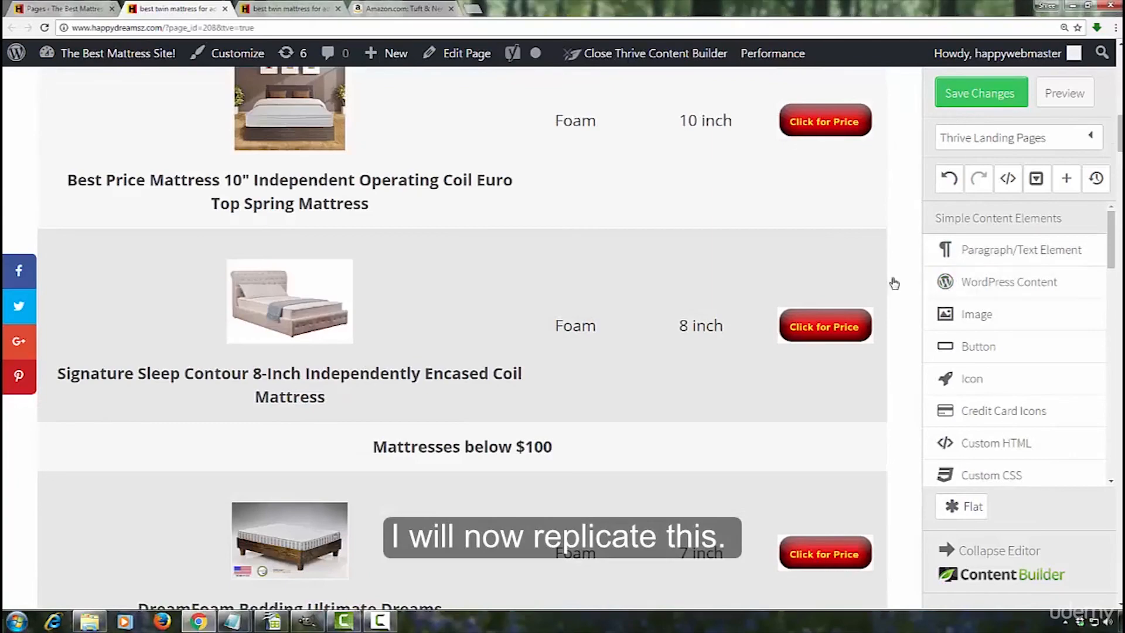
scroll(890, 305, down, 10)
scroll(885, 351, up, 18)
scroll(886, 361, down, 15)
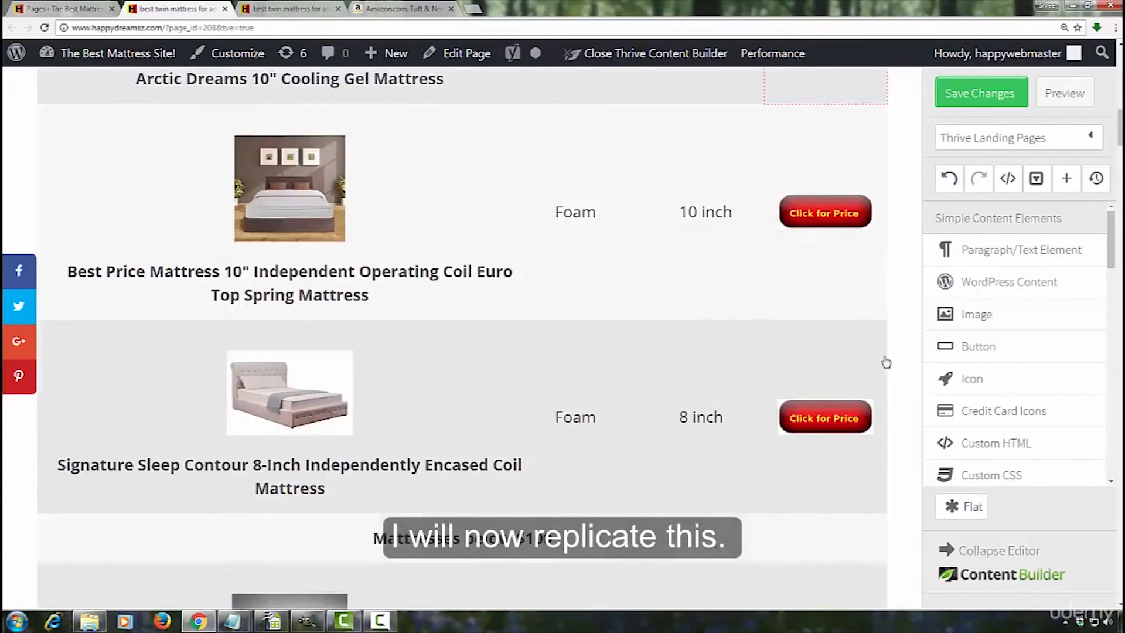
scroll(463, 340, up, 10)
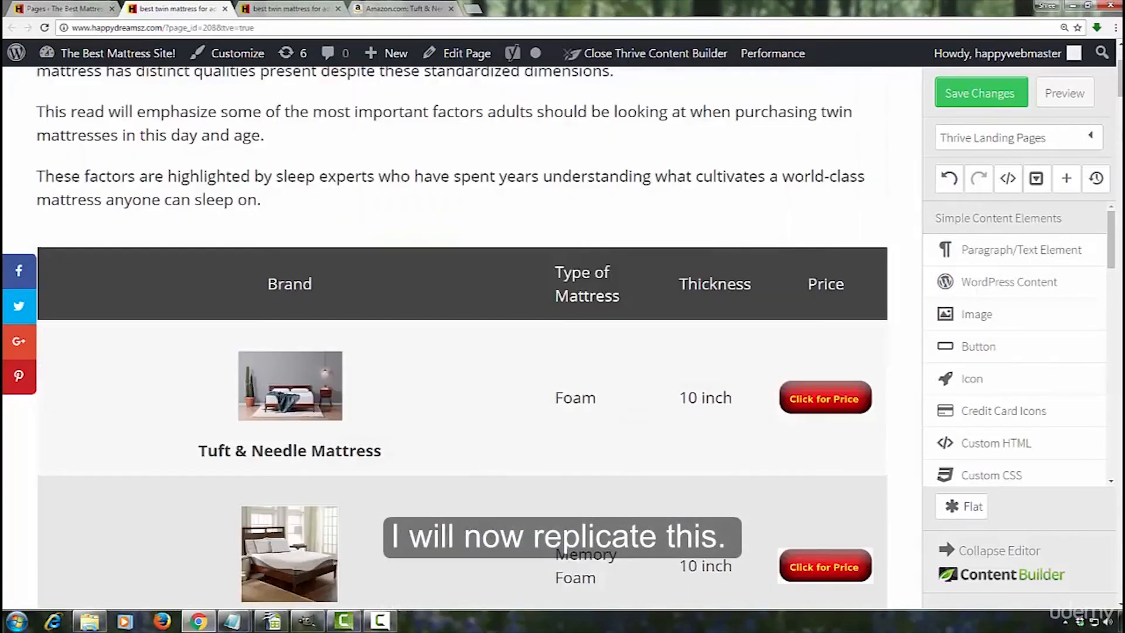
scroll(881, 328, down, 10)
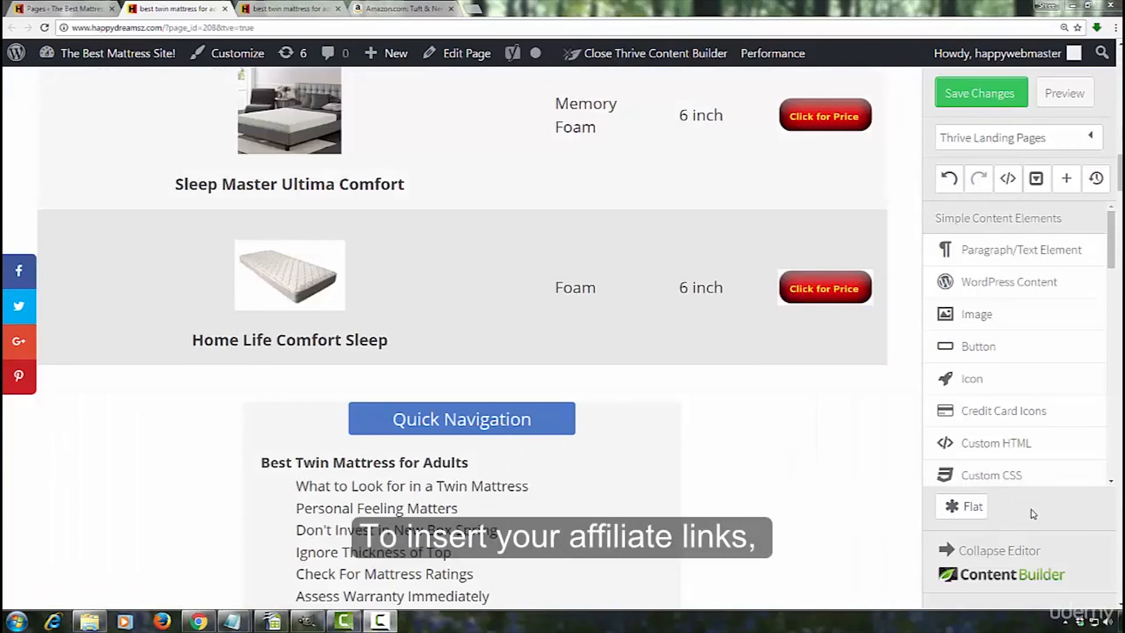
scroll(907, 392, up, 15)
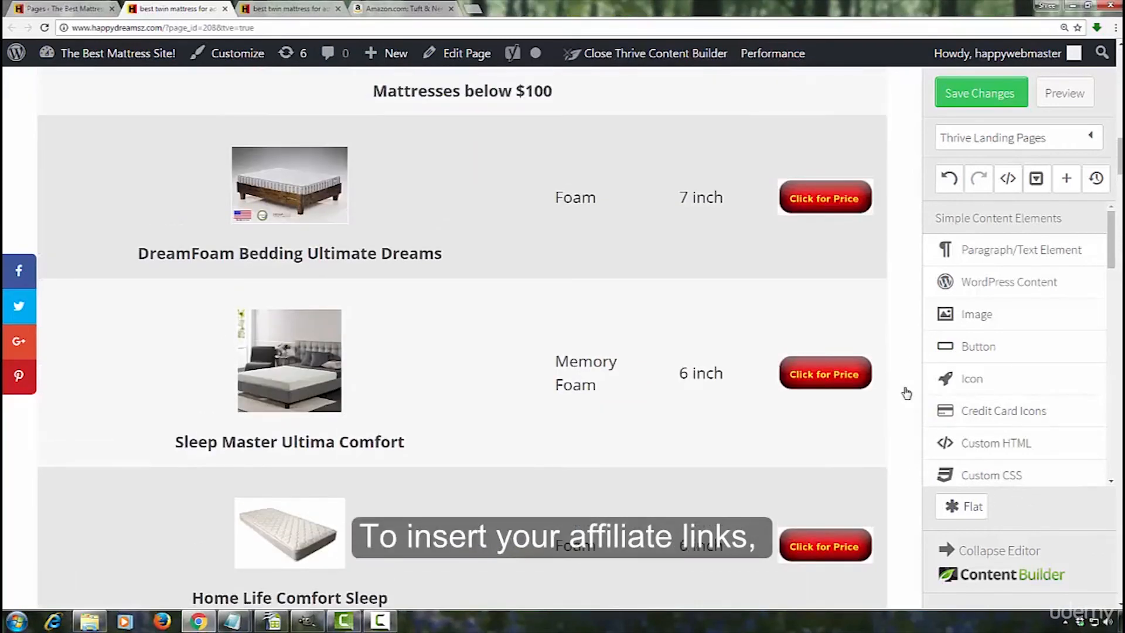
scroll(907, 392, down, 4)
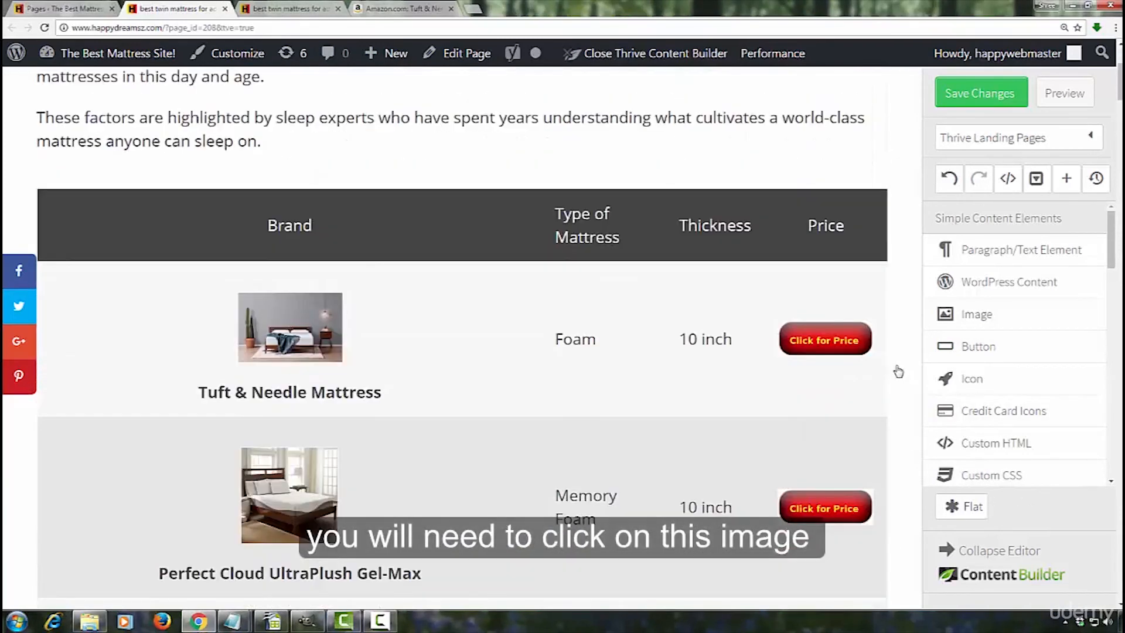
Open the image options of the Tuft & Needle price button and copy the Tuft & Needle Amazon link from the table file in Notepad
click(819, 335)
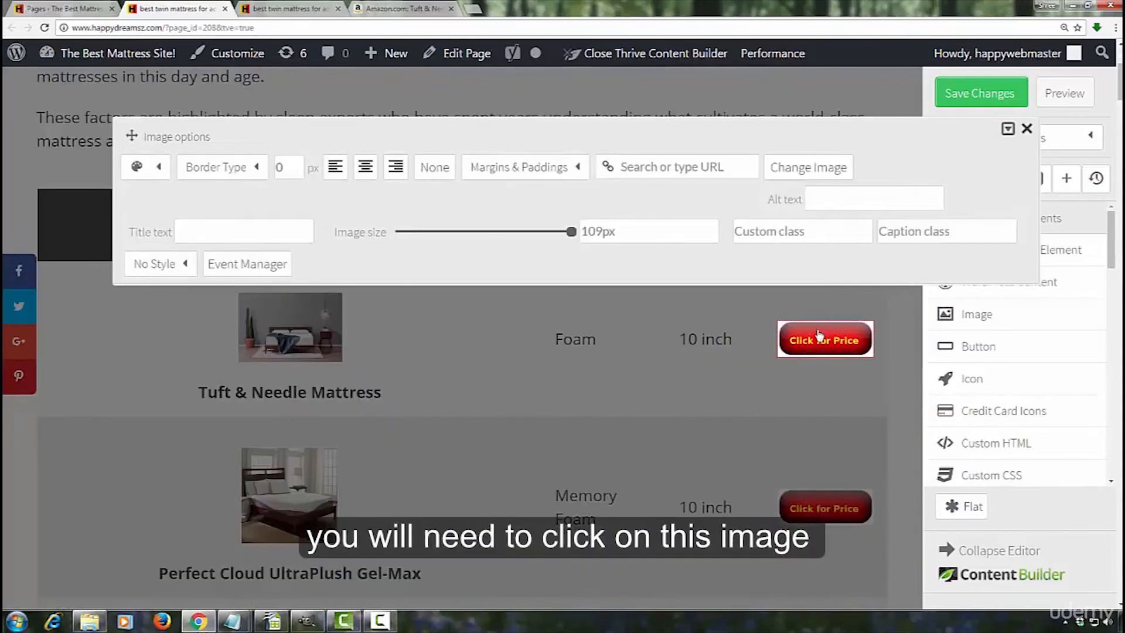
mouse_move(232, 620)
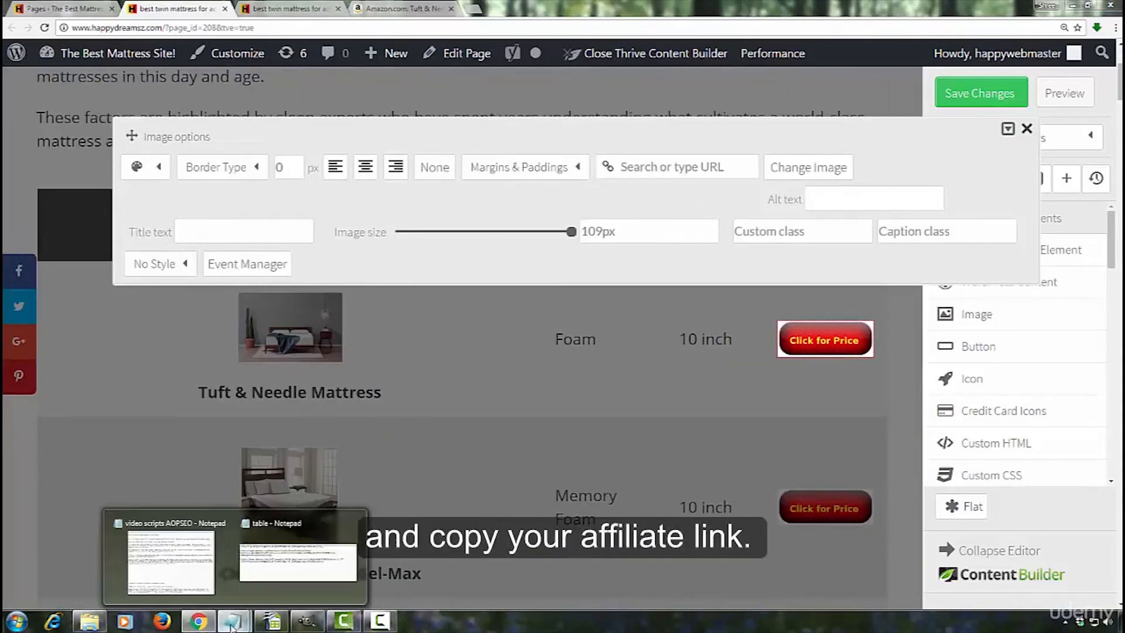
click(256, 572)
drag(64, 196, 831, 215)
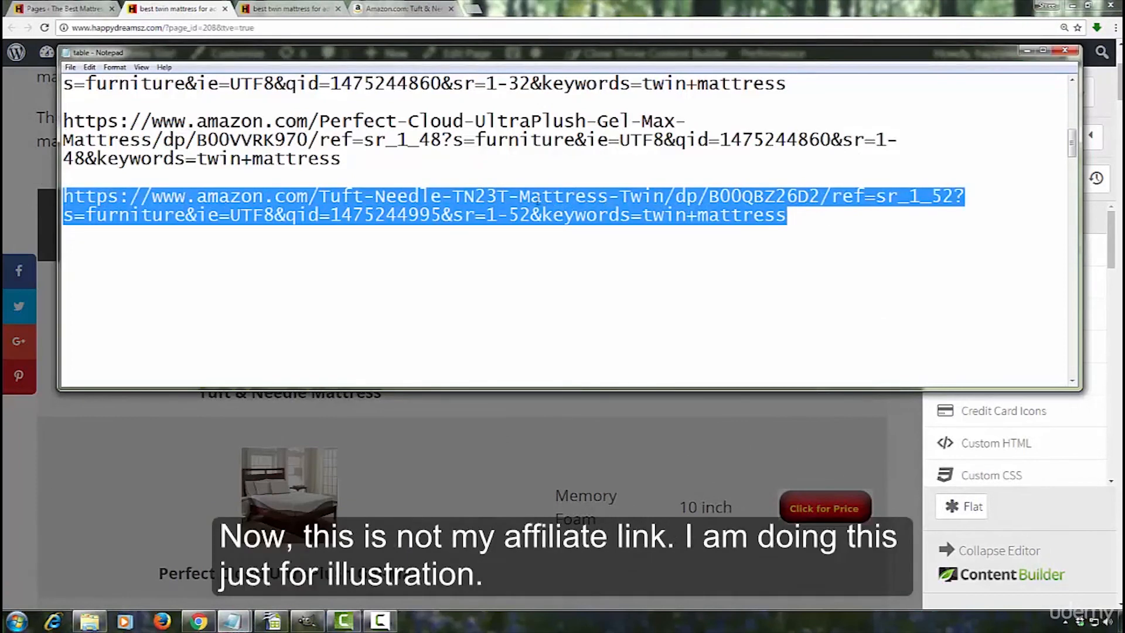
right_click(535, 201)
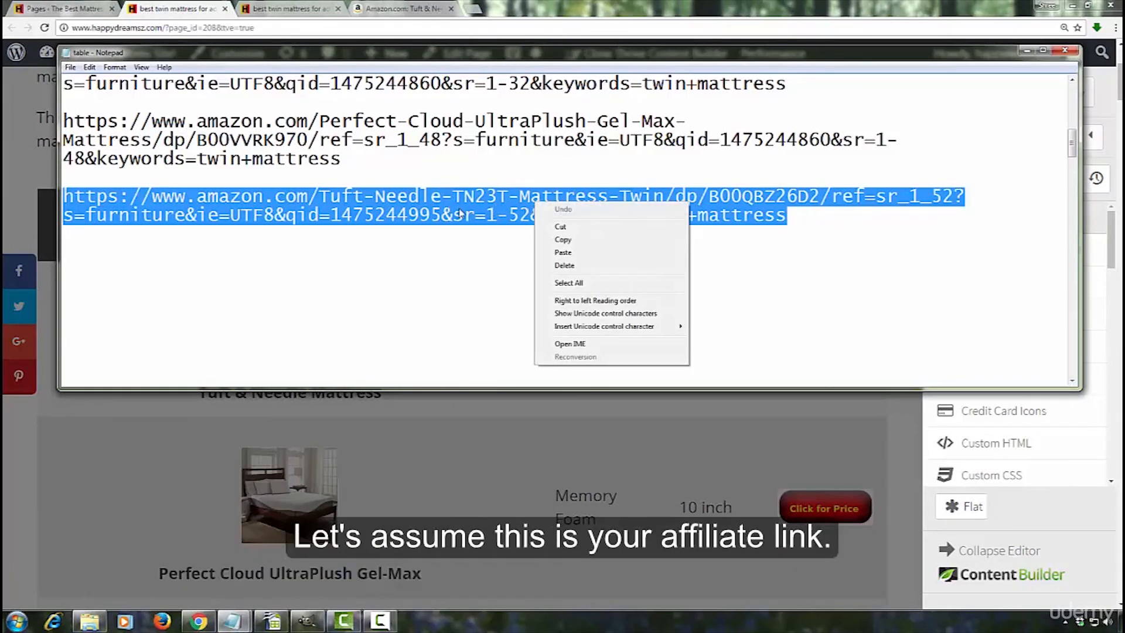
click(554, 242)
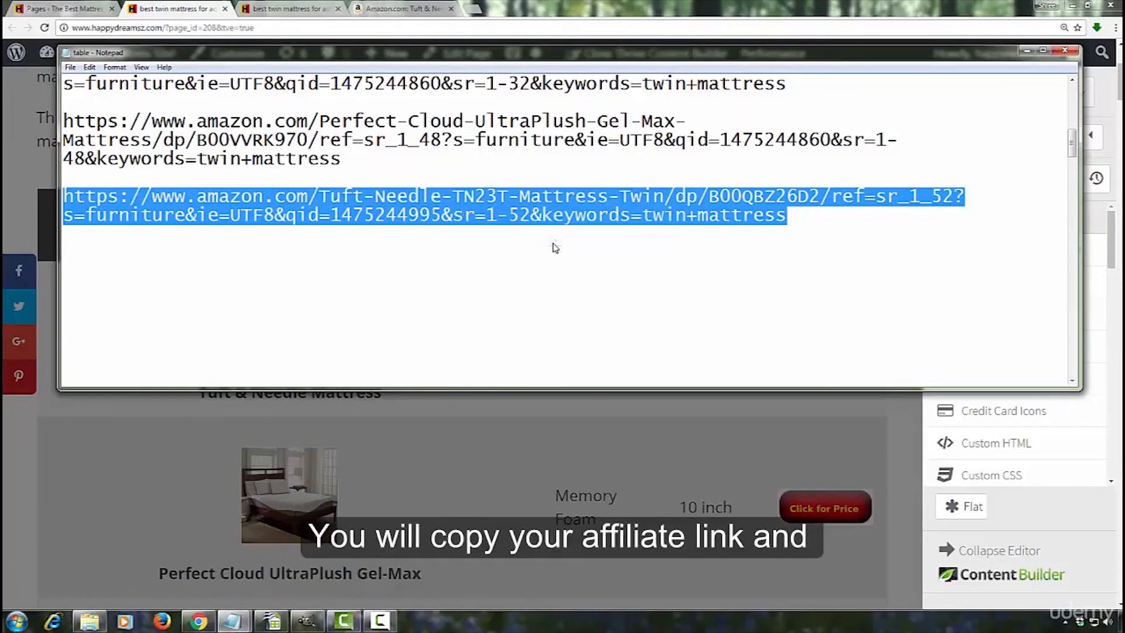
click(1026, 52)
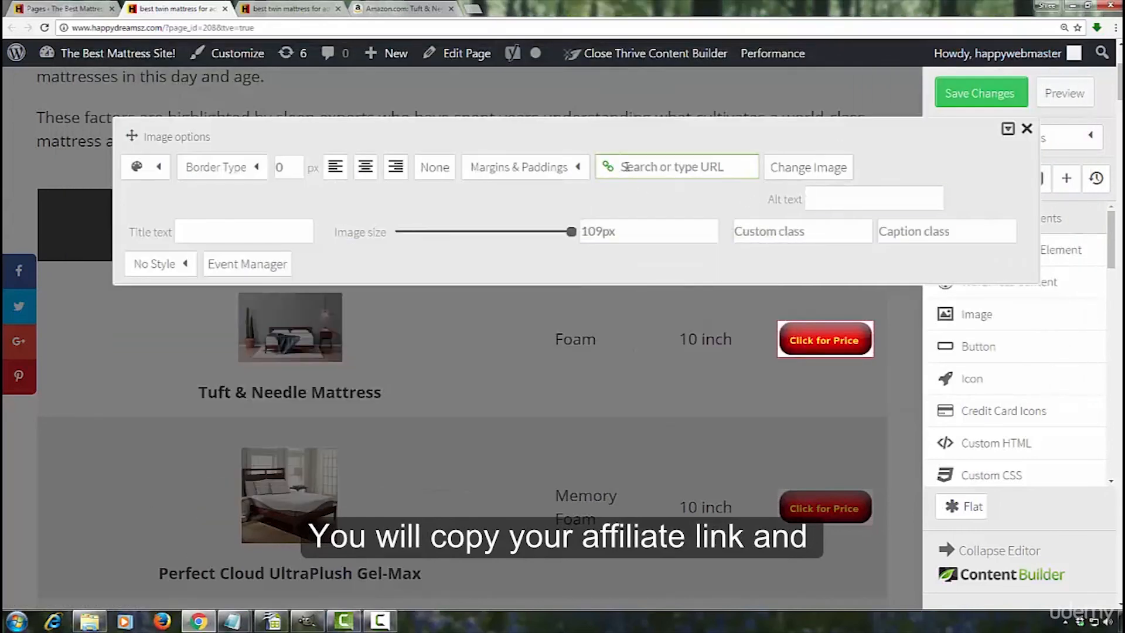
Insert the copied Amazon link on the Tuft & Needle price button, opening in a new window, and close the image options
click(626, 166)
right_click(626, 166)
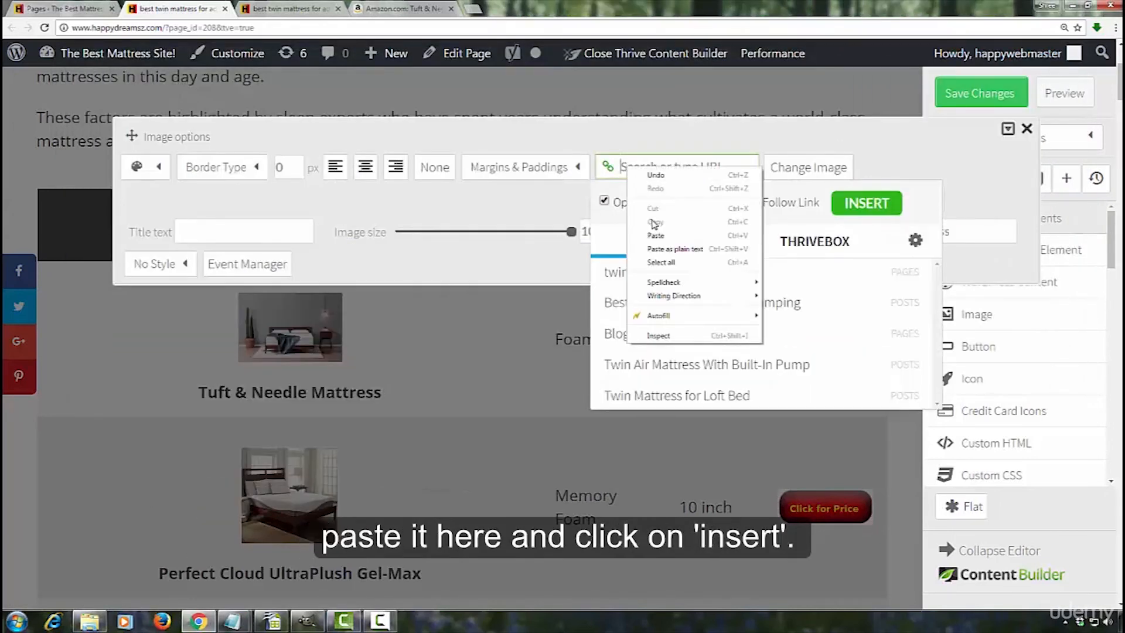
click(655, 236)
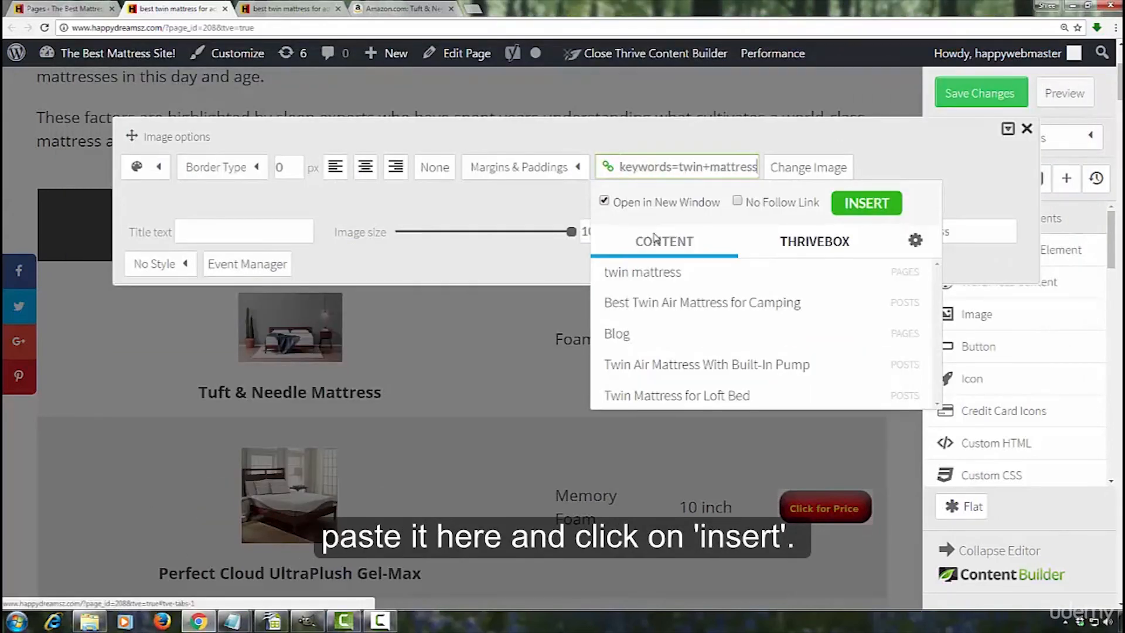
click(863, 205)
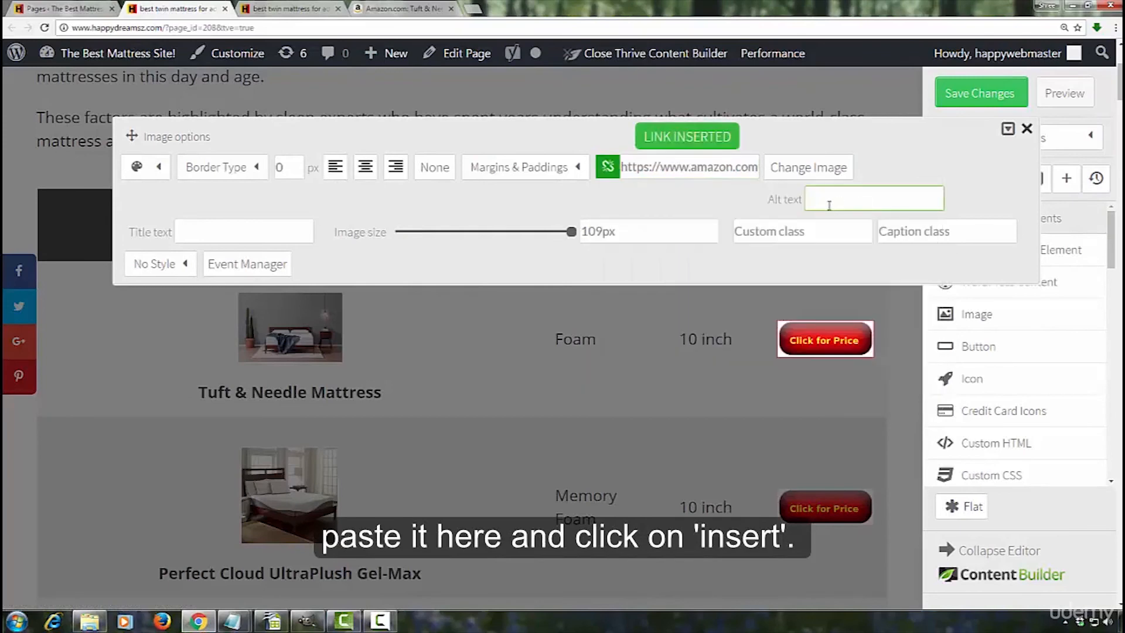
click(817, 343)
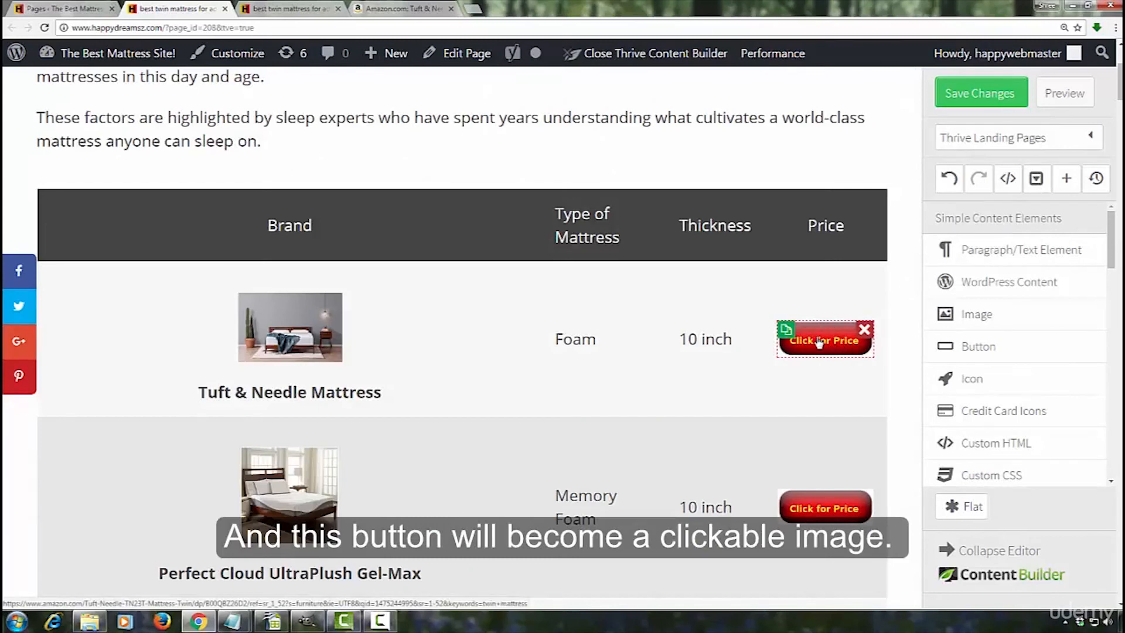
Save the page changes and open the page preview to see the new price buttons
click(978, 95)
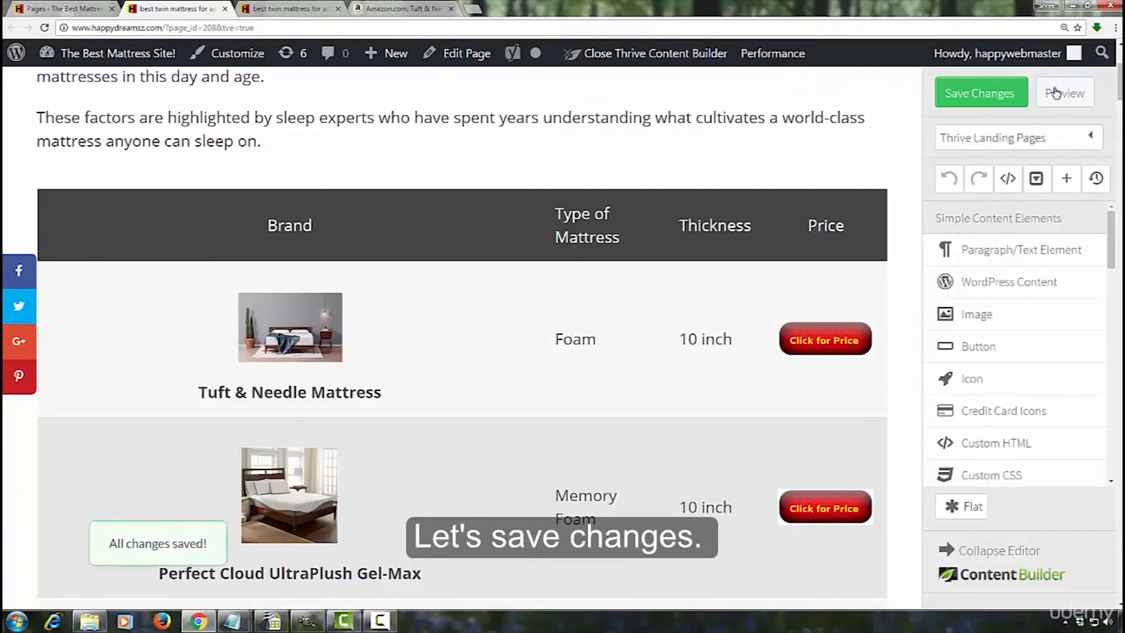
click(1064, 95)
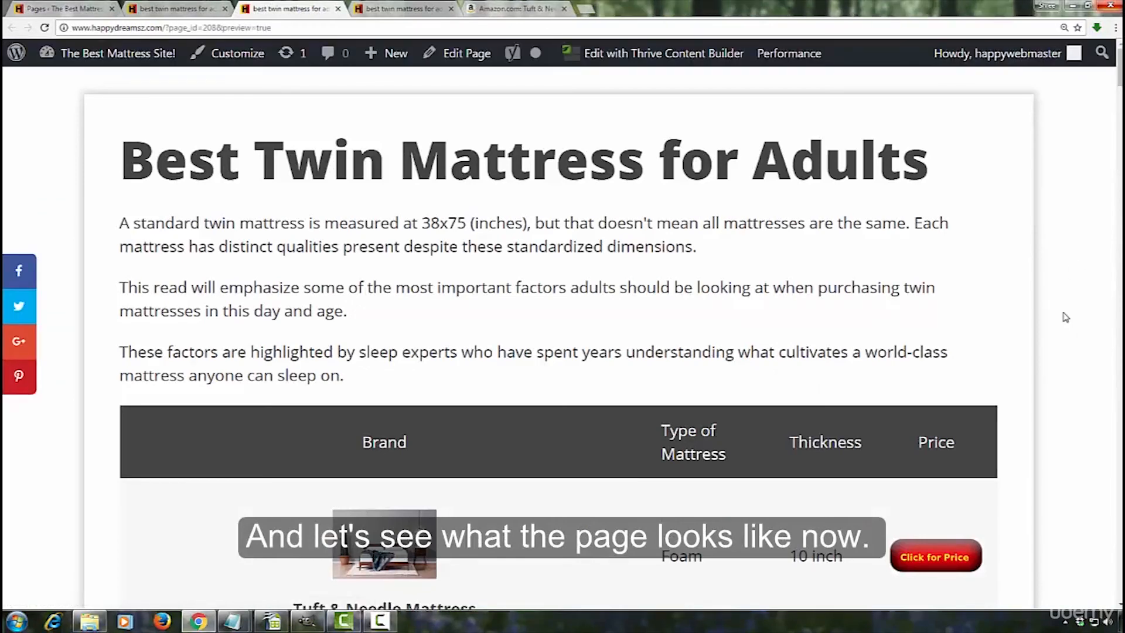
Test the Tuft & Needle price button in the page preview and close the Amazon product page it opens
scroll(1060, 311, down, 5)
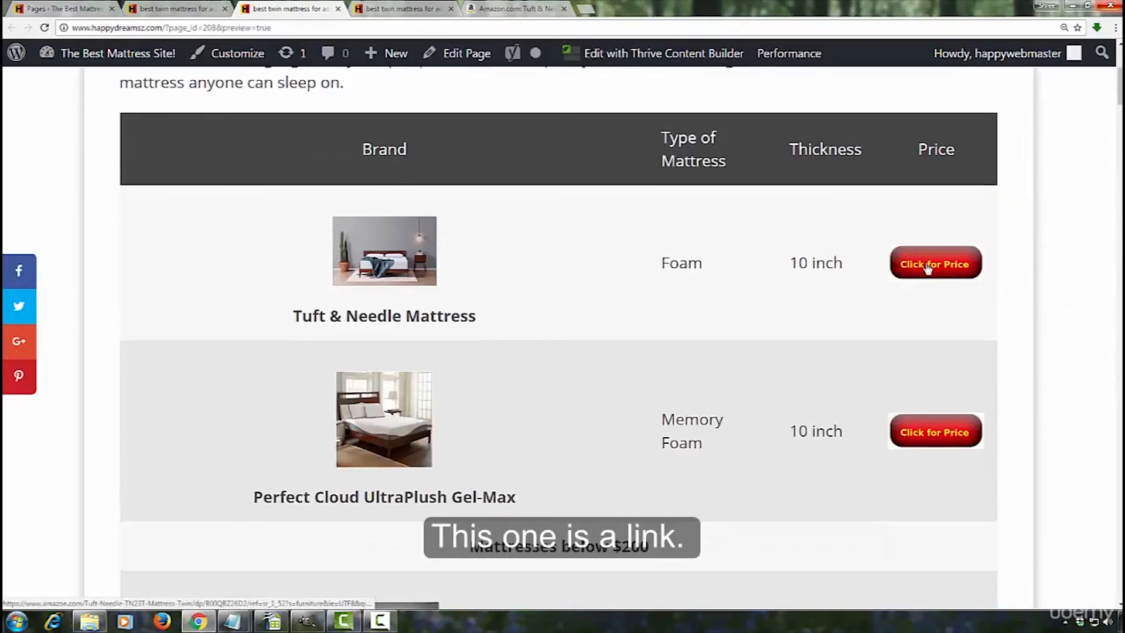
click(941, 269)
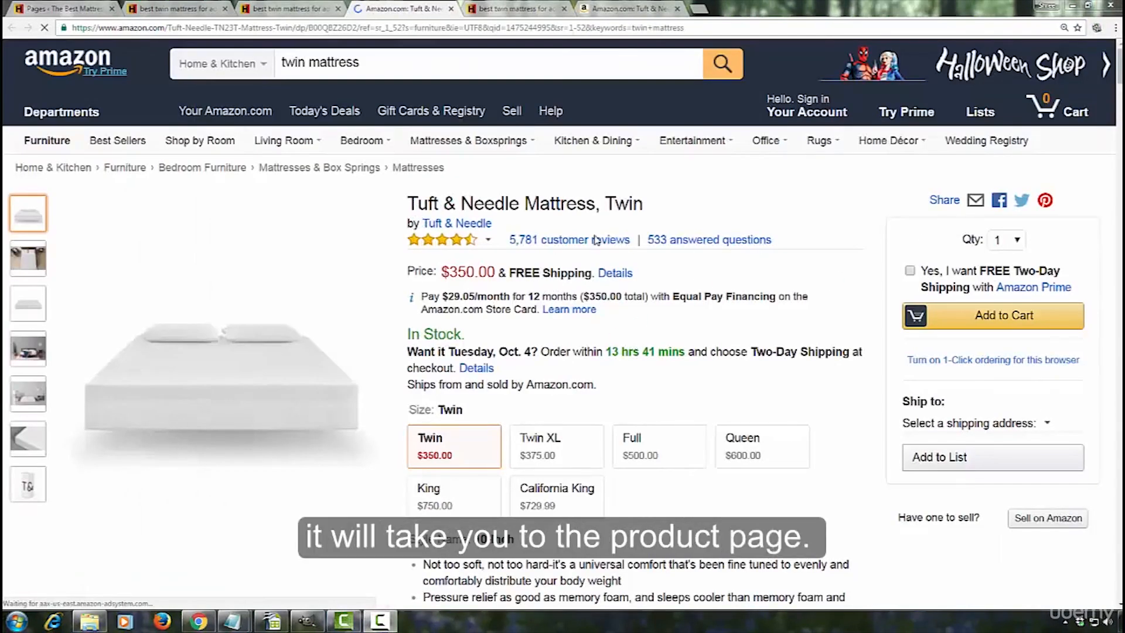
click(450, 8)
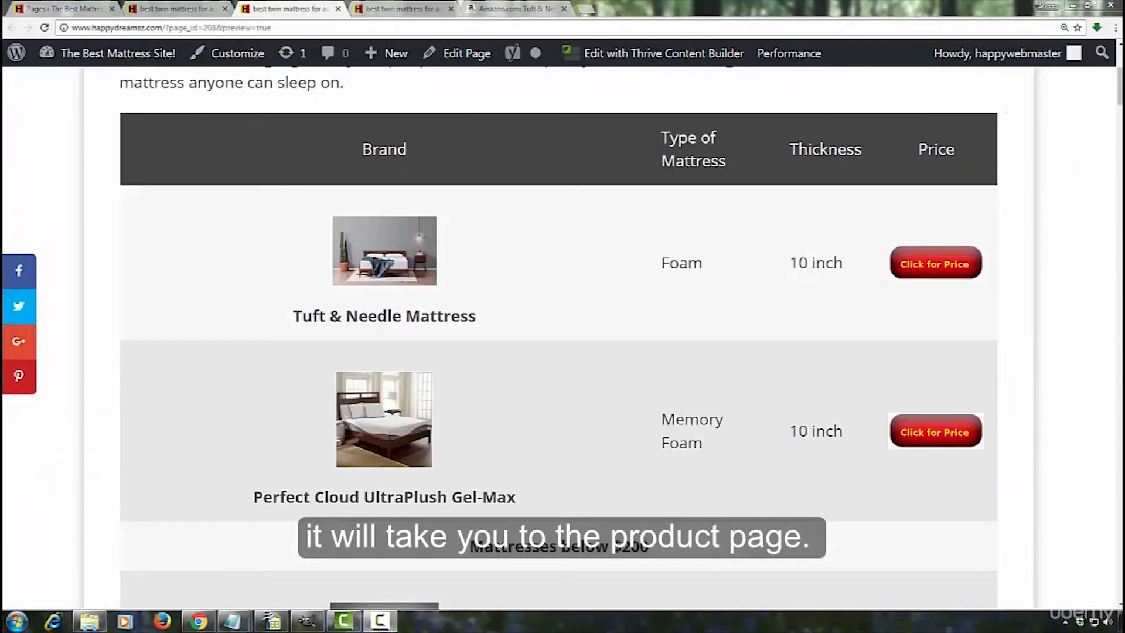
Review the price buttons in the previewed comparison table, from the Tuft & Needle row to the Signature Sleep row and back
scroll(1056, 293, down, 1)
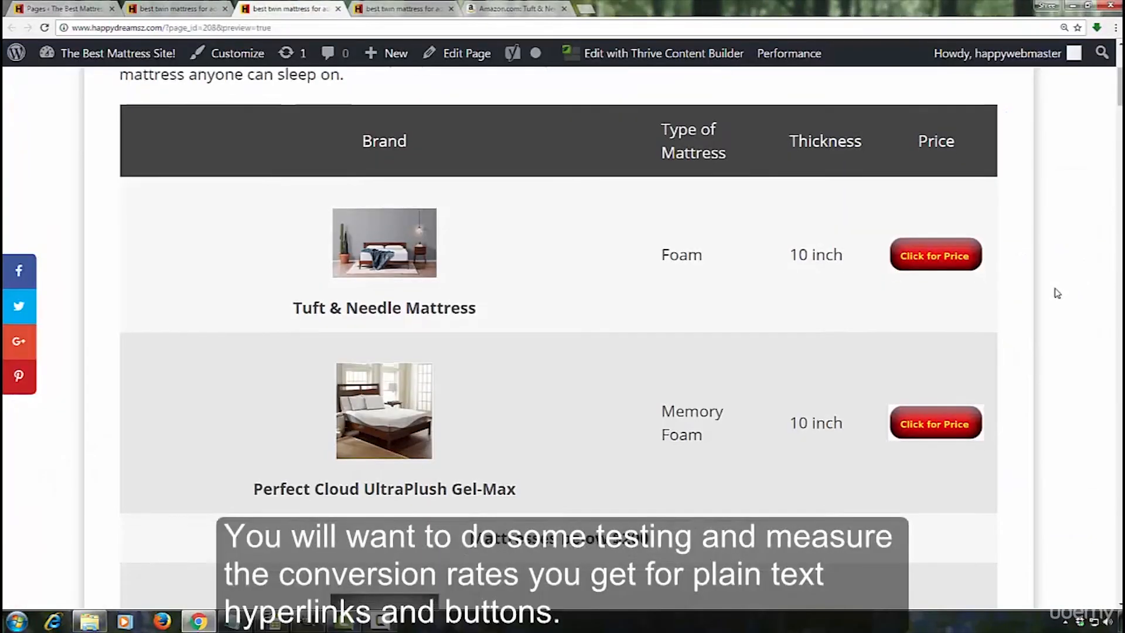
scroll(1057, 293, down, 2)
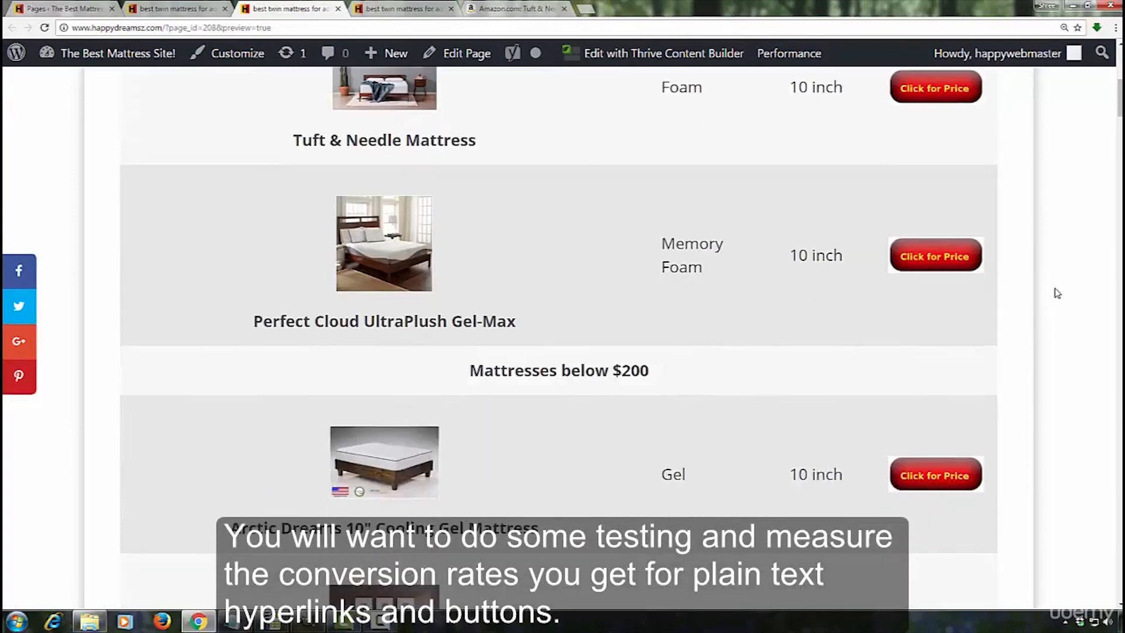
scroll(1057, 293, down, 1)
scroll(1057, 293, down, 2)
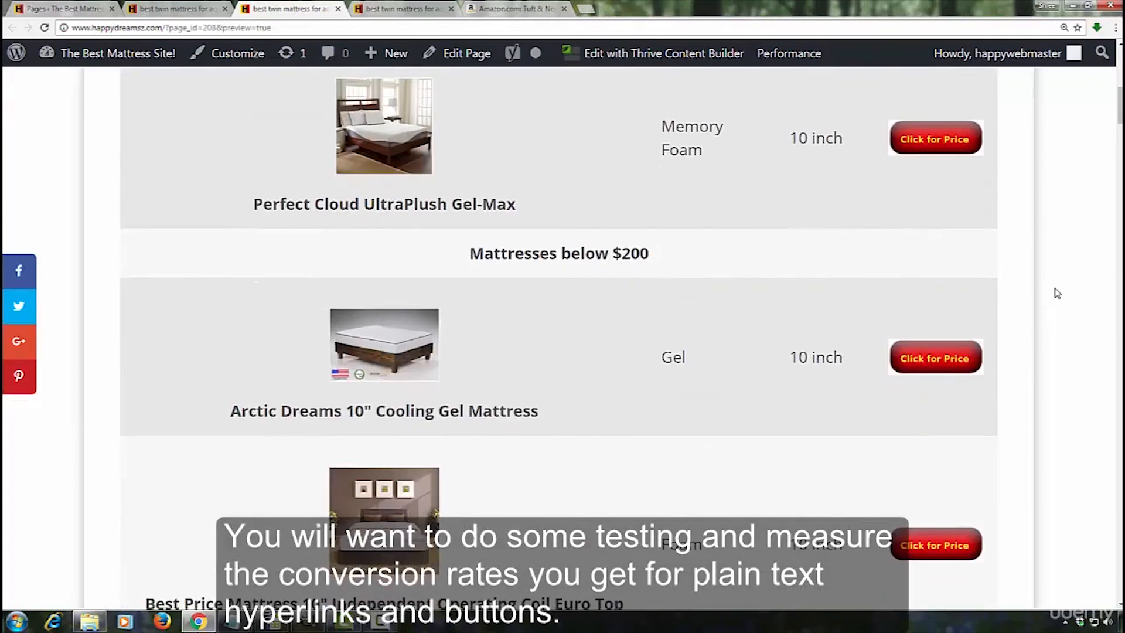
scroll(1057, 293, down, 1)
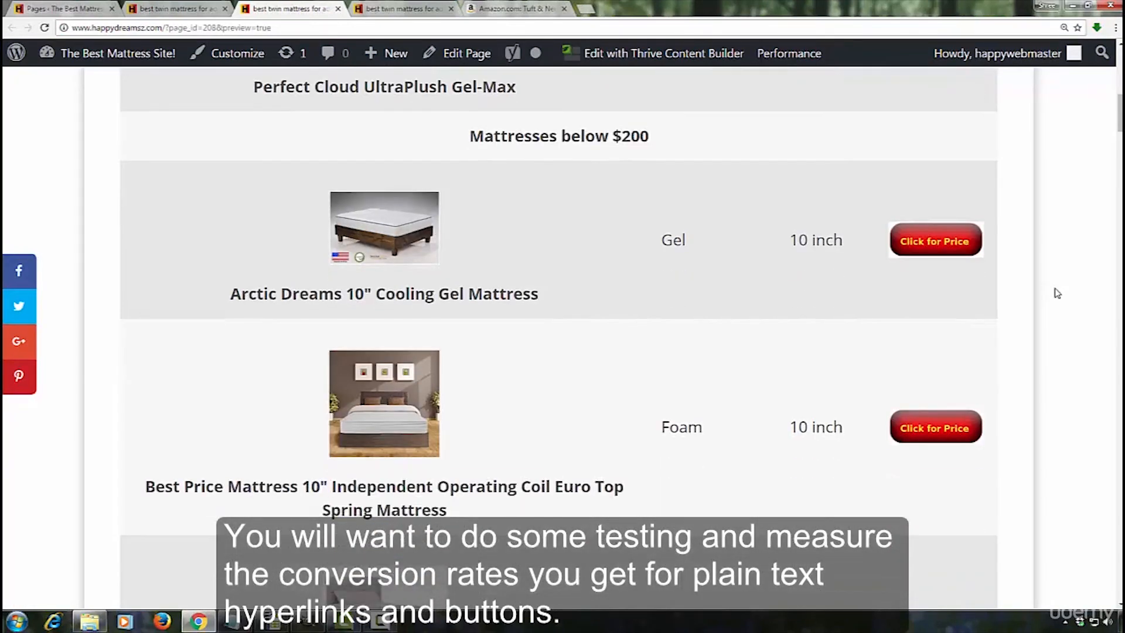
scroll(1057, 293, up, 2)
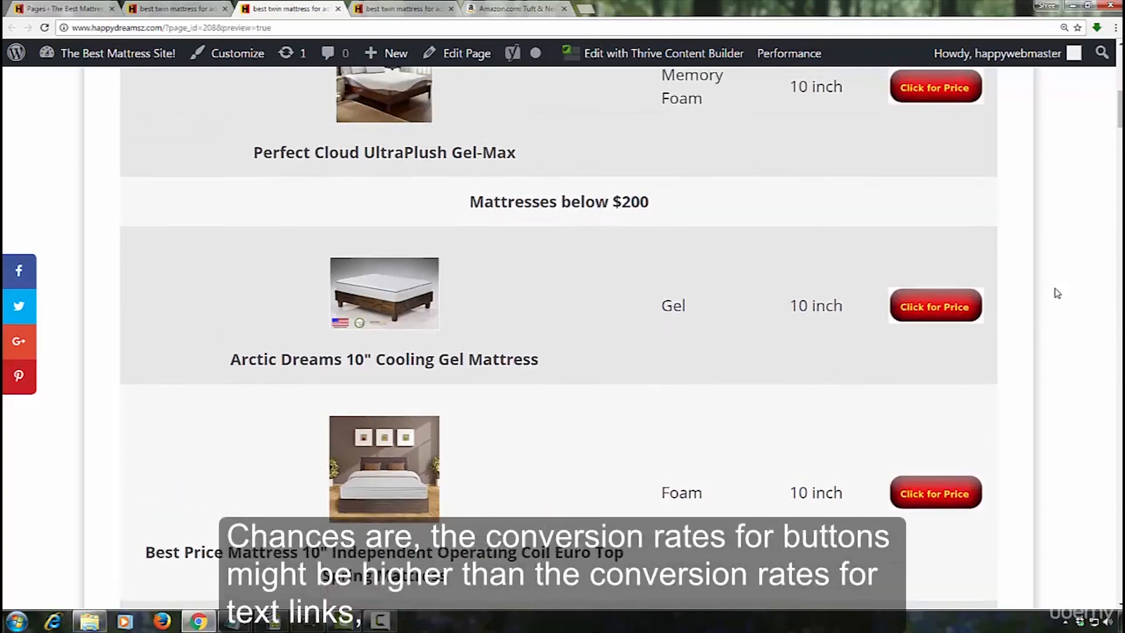
scroll(1057, 293, up, 4)
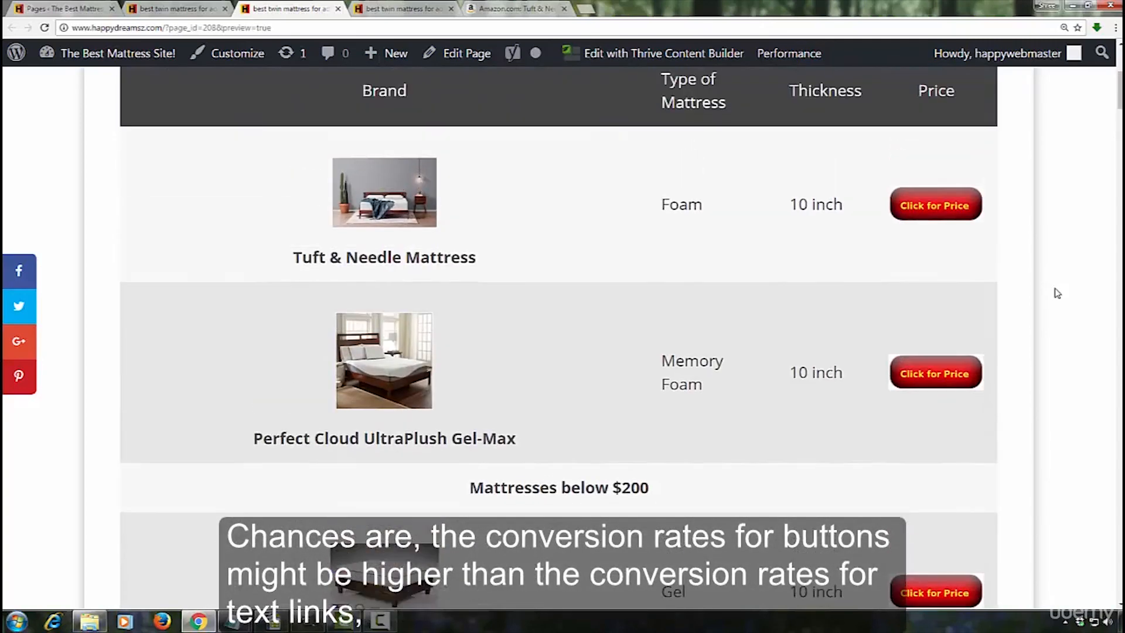
scroll(1056, 292, up, 1)
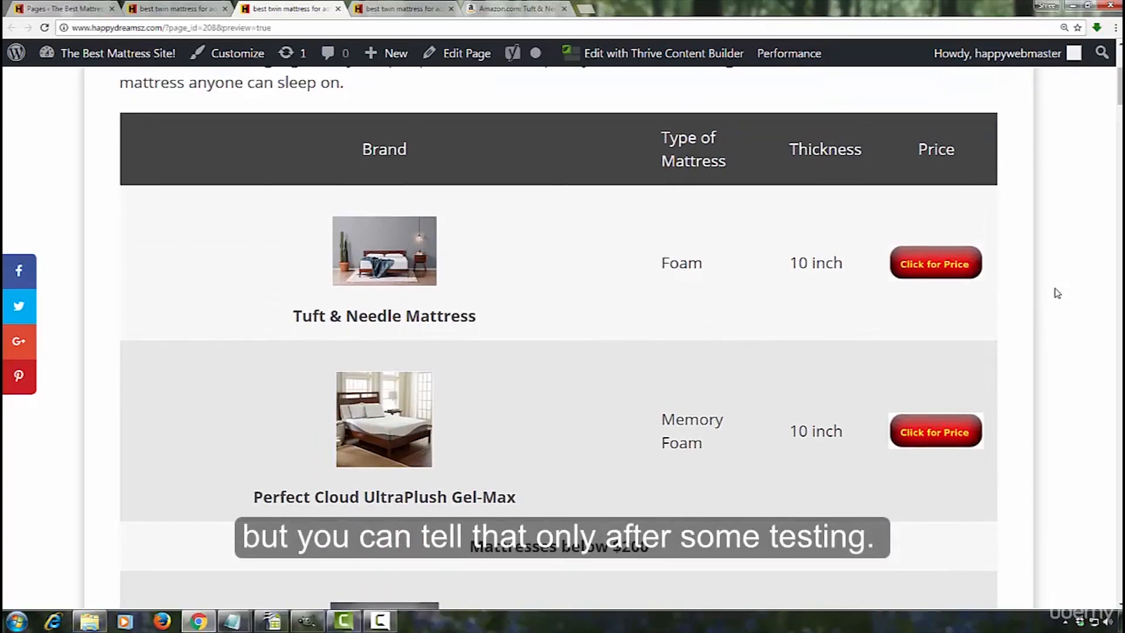
scroll(1057, 292, down, 7)
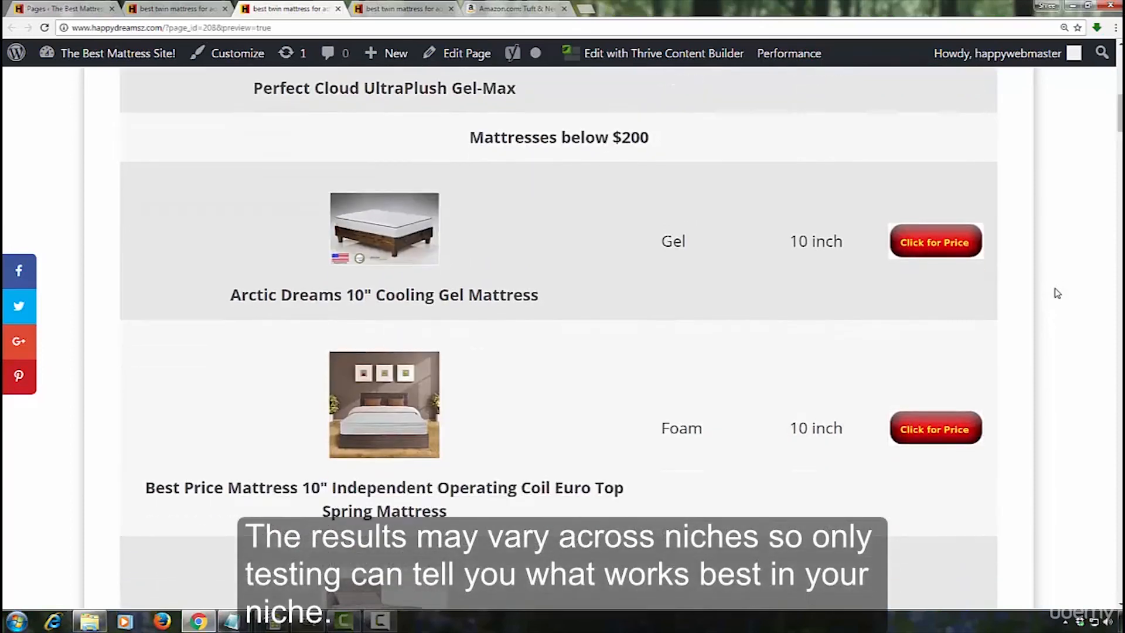
scroll(1057, 292, down, 2)
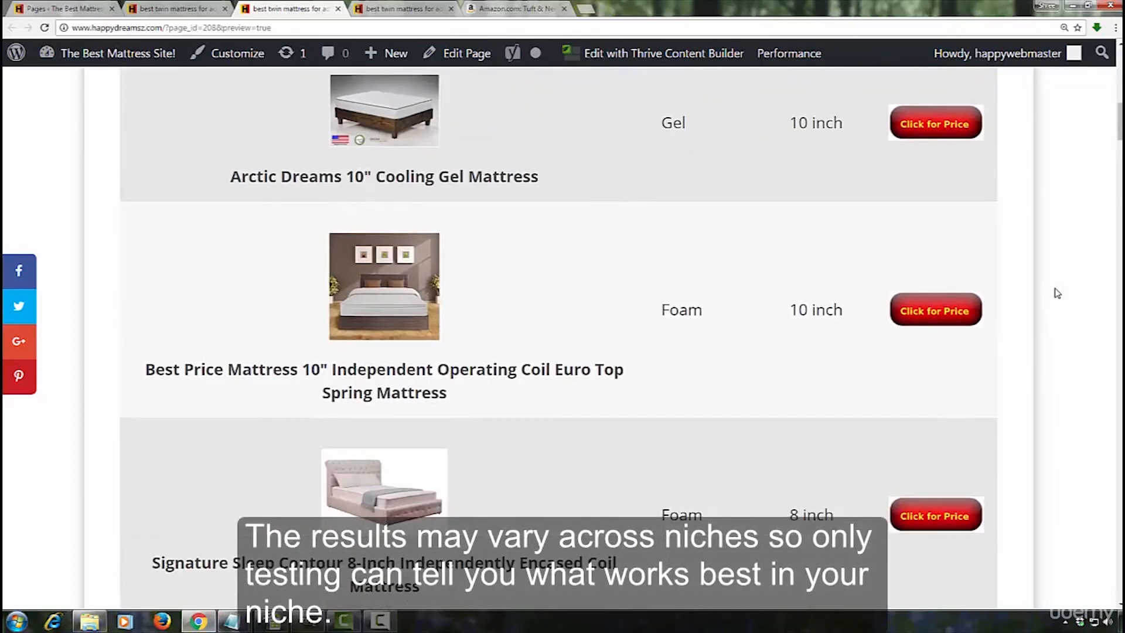
scroll(1057, 293, up, 9)
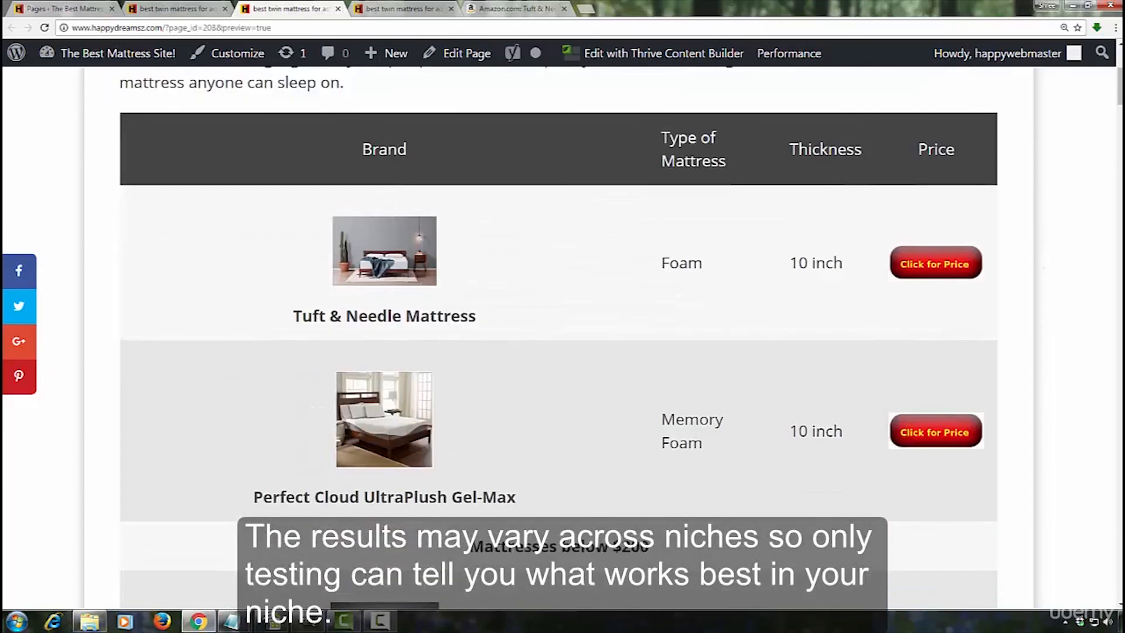